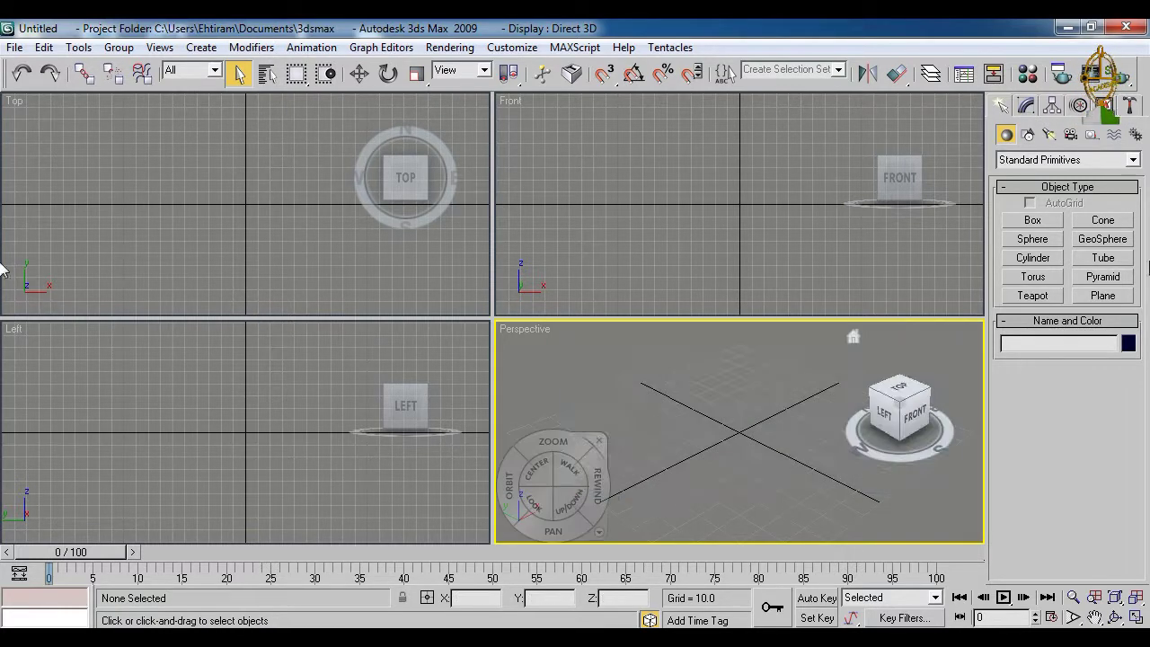
- Create a box in the Perspective view about 56.3 long, 42.3 wide and 26.8 high
{"action": "left_click", "coordinate": [1031, 221]}
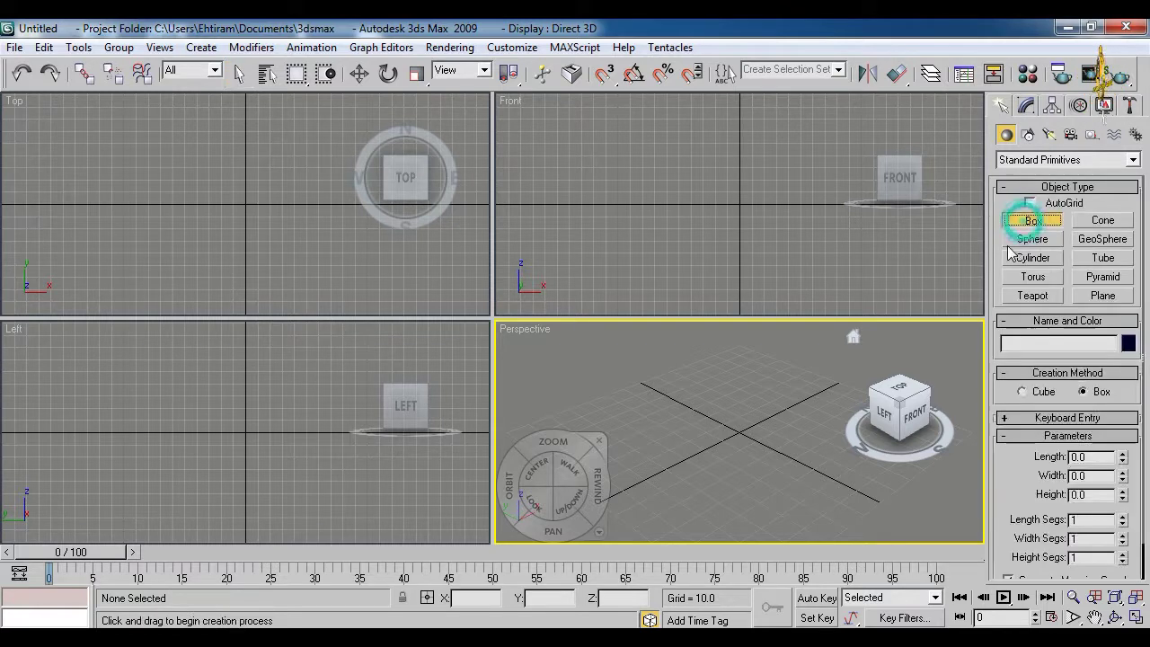
{"action": "left_click_drag", "start_coordinate": [709, 436], "coordinate": [710, 469]}
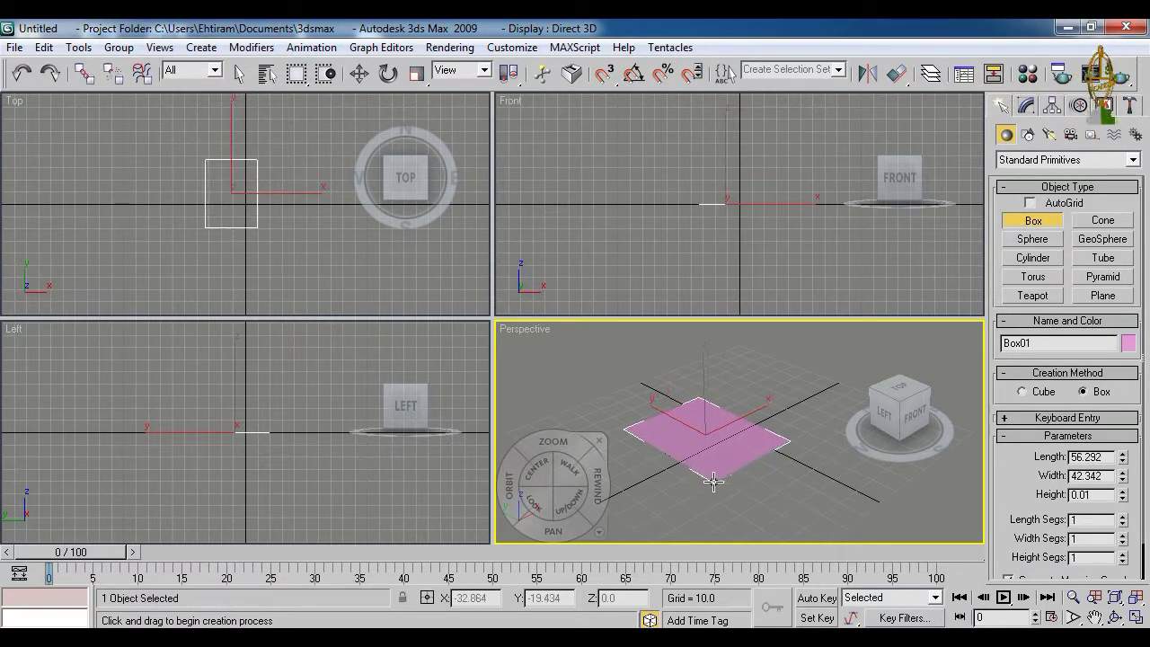
{"action": "left_click", "coordinate": [705, 420]}
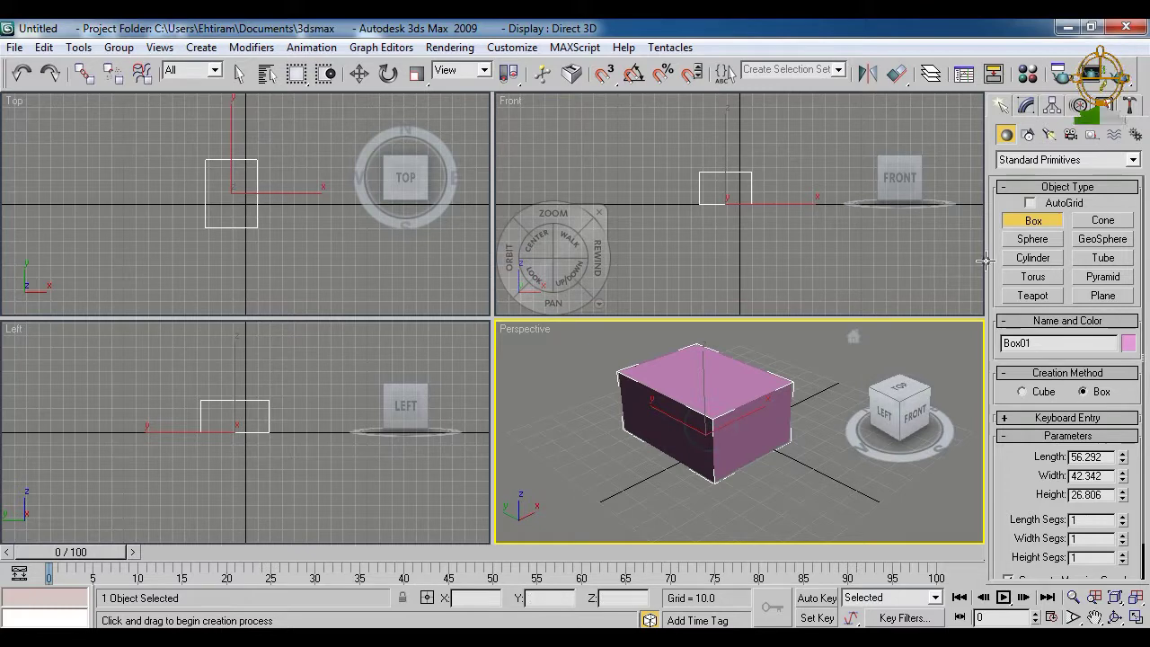
- Create a pointed cone in the Top view beside the box, with base radius about 23.4, tip radius 0 and height about 59.8
{"action": "left_click", "coordinate": [1103, 222]}
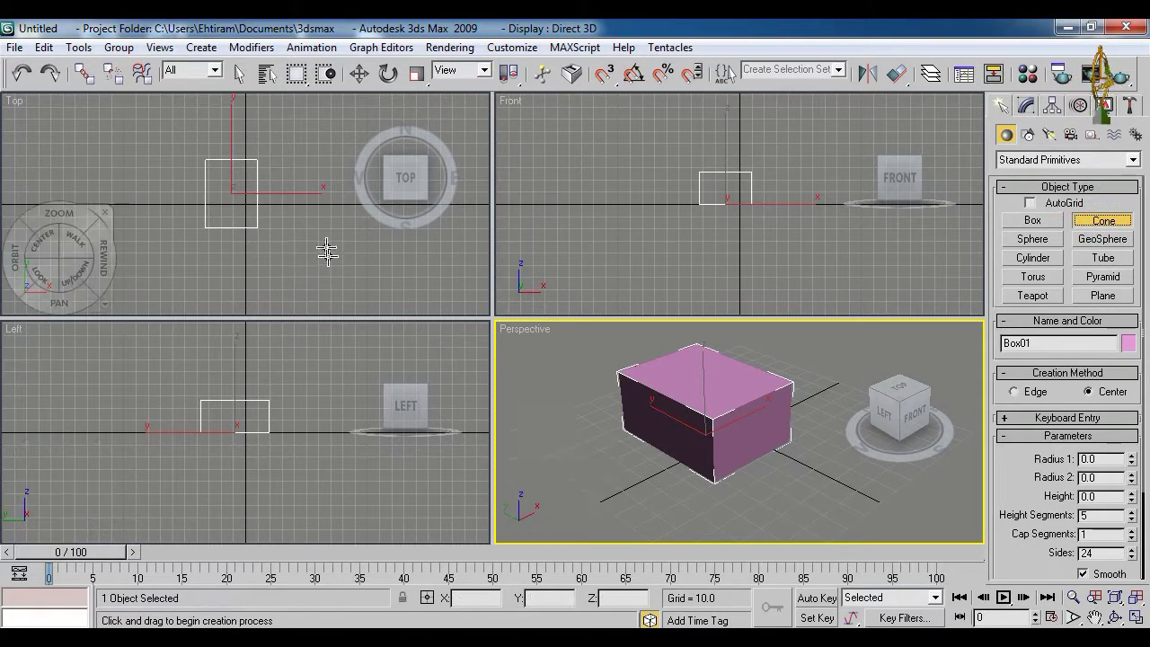
{"action": "scroll", "coordinate": [585, 350], "scroll_direction": "down", "scroll_amount": 3}
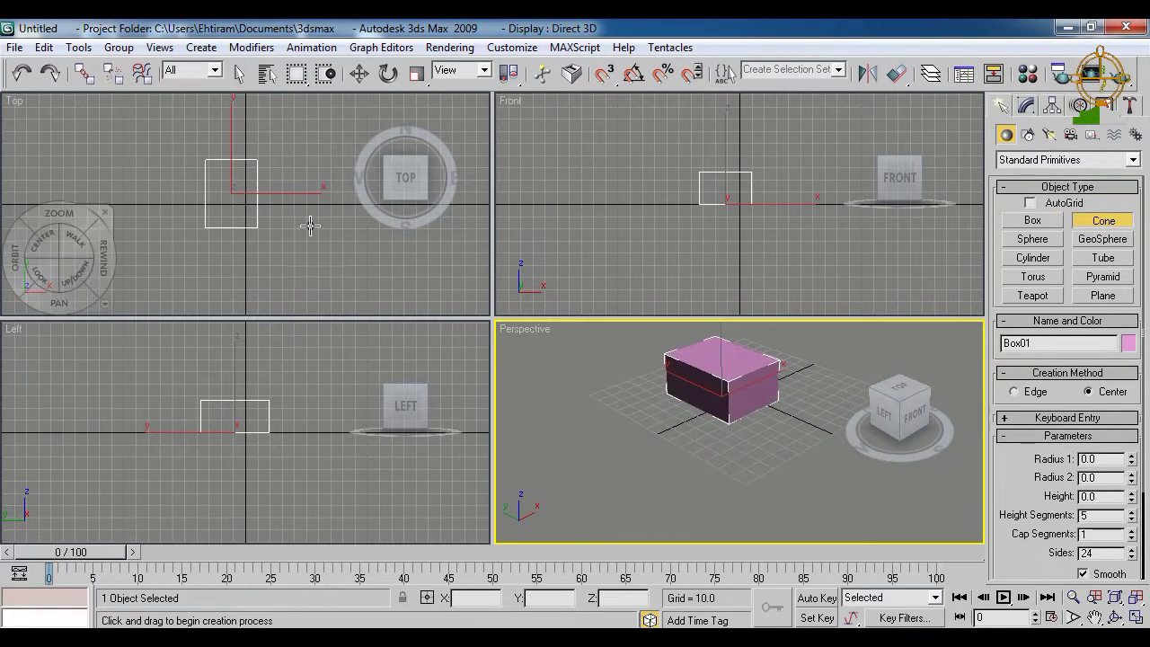
{"action": "middle_click_drag", "start_coordinate": [264, 185], "coordinate": [154, 197]}
{"action": "left_click_drag", "start_coordinate": [228, 184], "coordinate": [240, 210]}
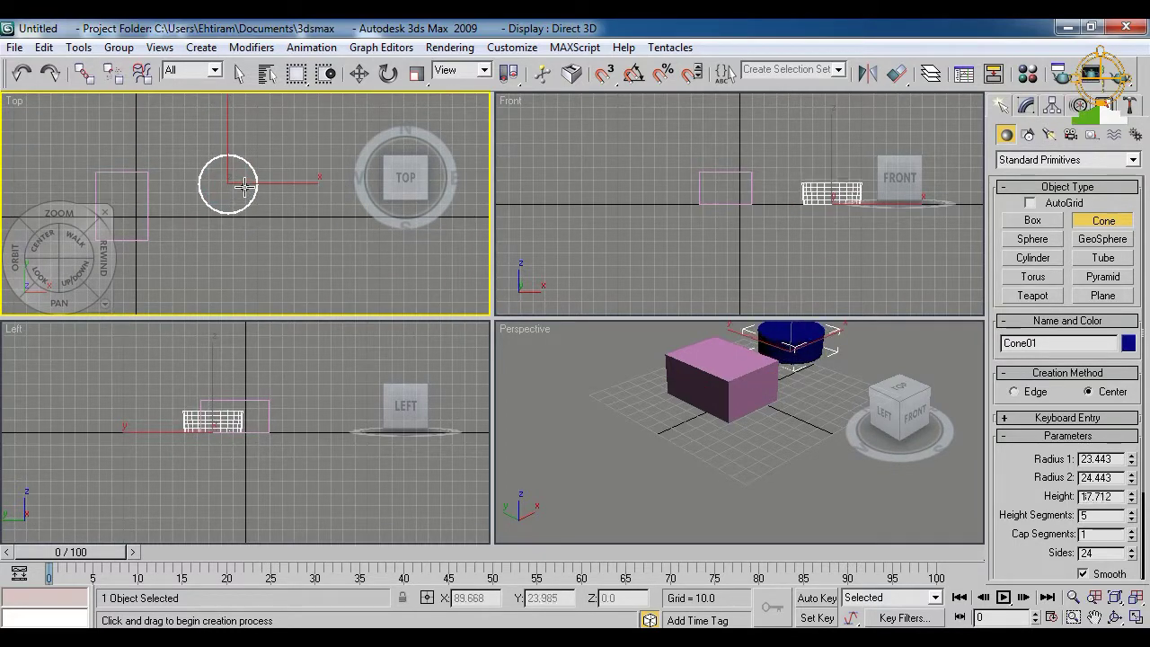
{"action": "left_click", "coordinate": [247, 133]}
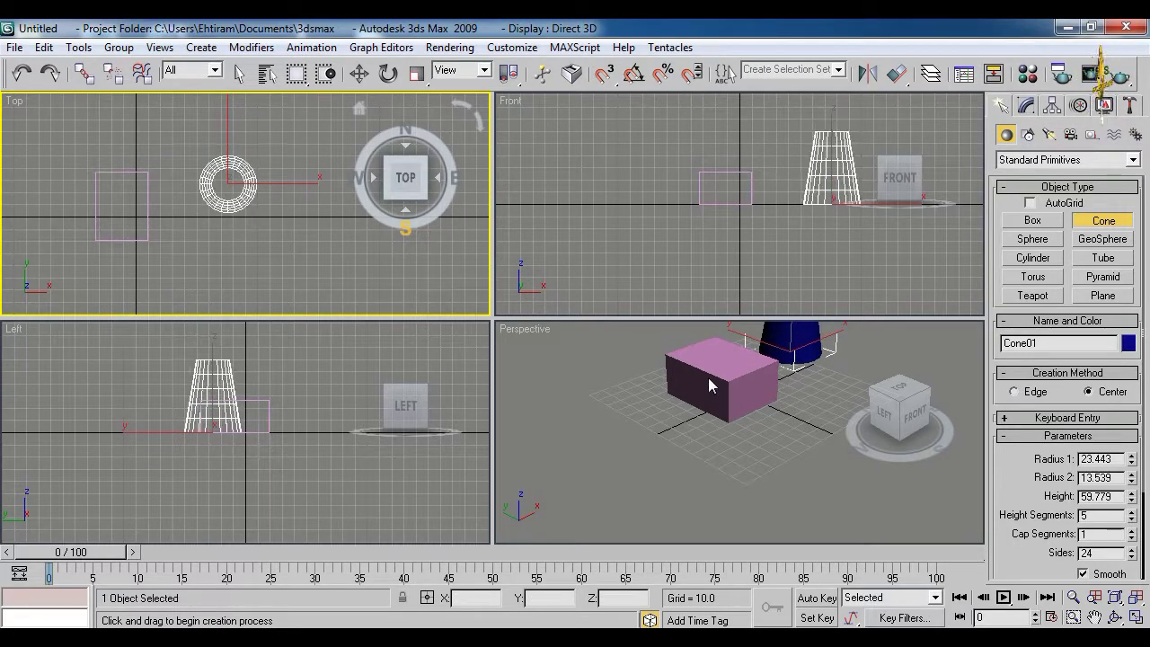
{"action": "left_click", "coordinate": [712, 429]}
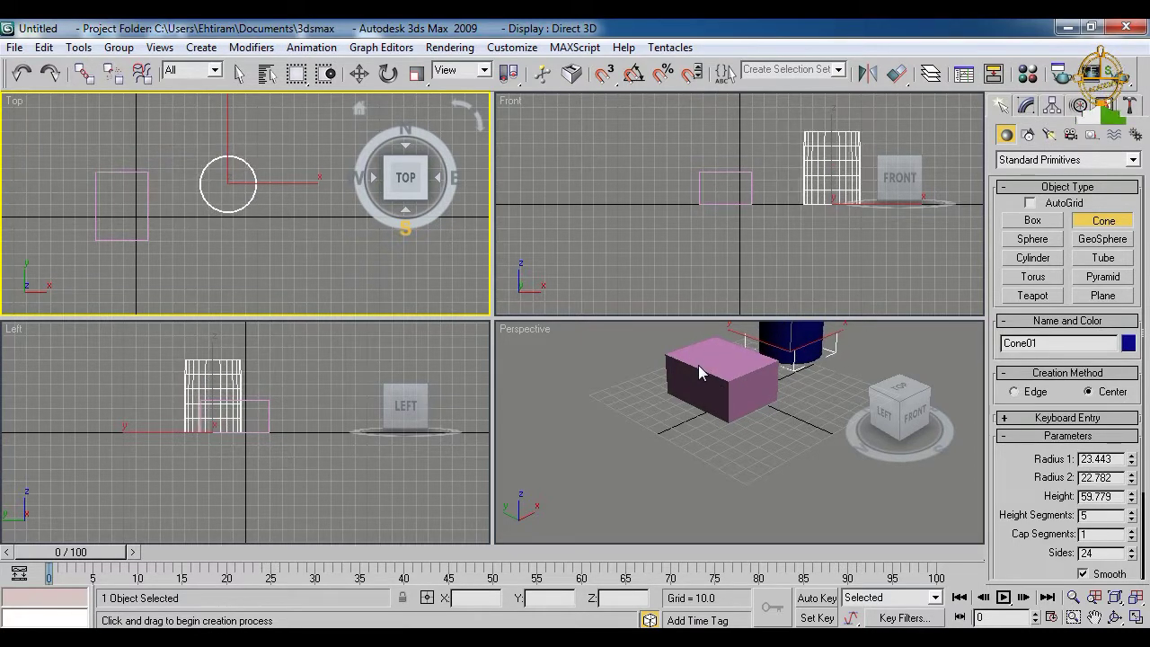
{"action": "key", "text": "shift+w"}
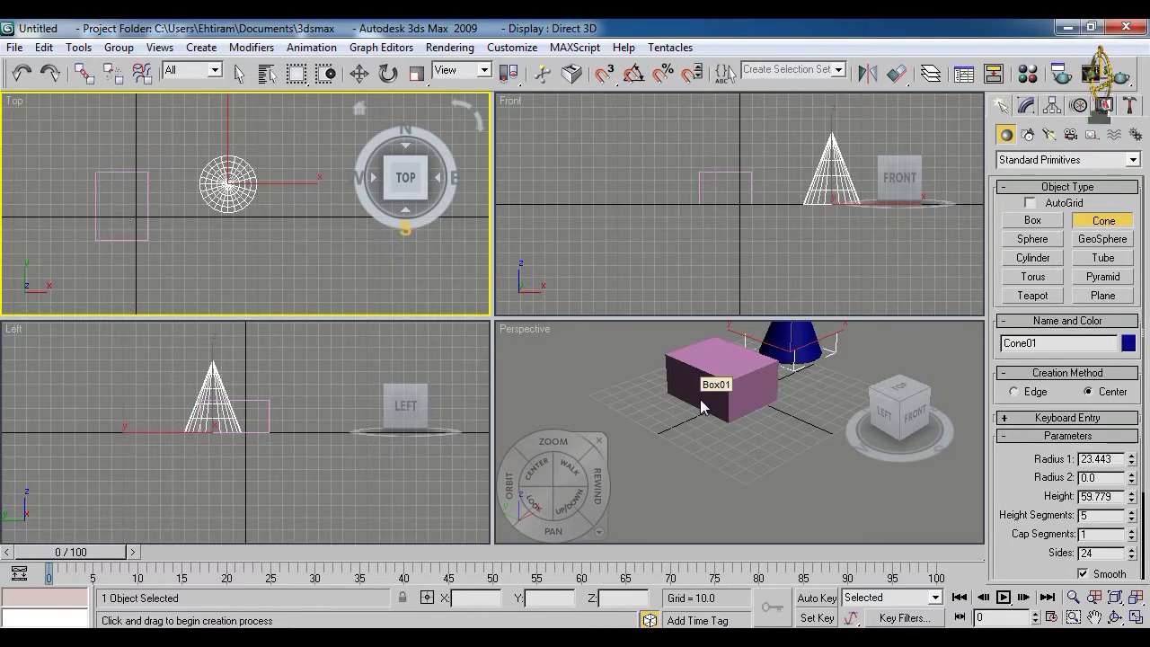
{"action": "left_click", "coordinate": [702, 407]}
- Create a sphere with a radius of about 20.7 in the Perspective view, in front of the box and cone
{"action": "middle_click_drag", "start_coordinate": [826, 410], "coordinate": [784, 477]}
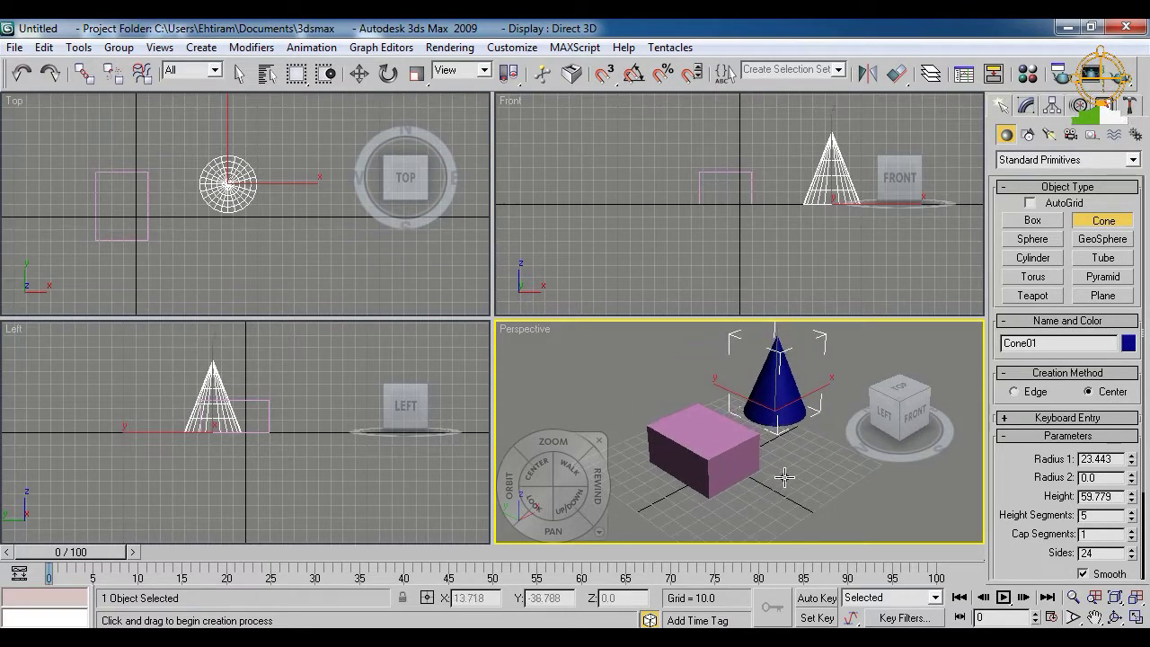
{"action": "left_click", "coordinate": [1033, 238]}
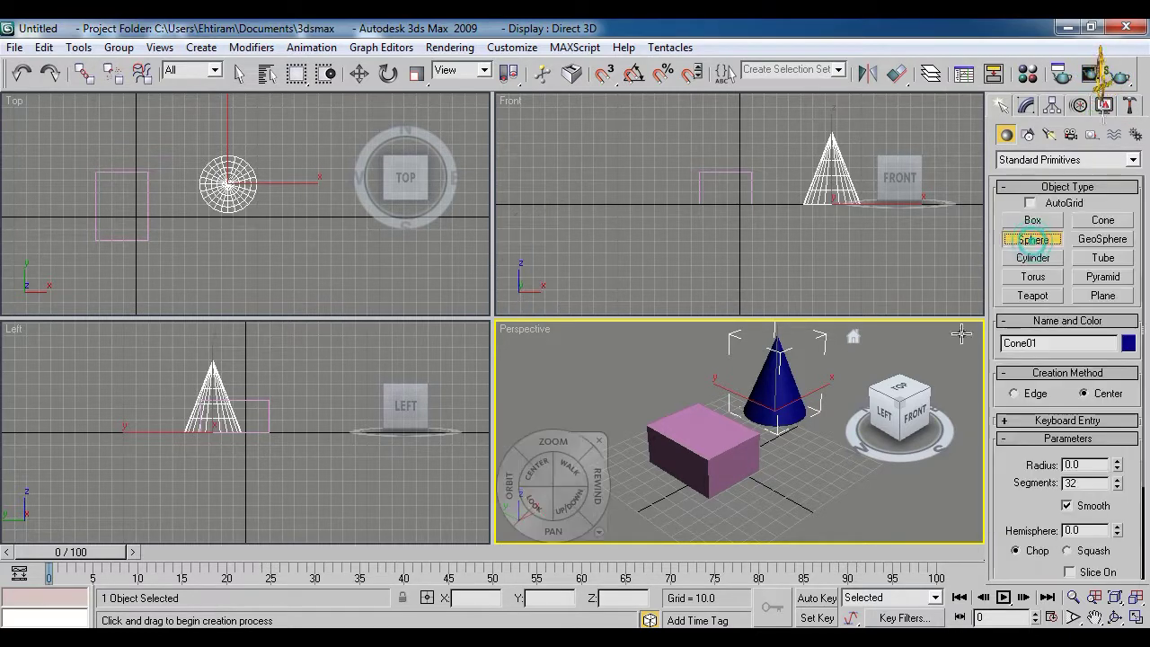
{"action": "left_click_drag", "start_coordinate": [805, 486], "coordinate": [825, 507]}
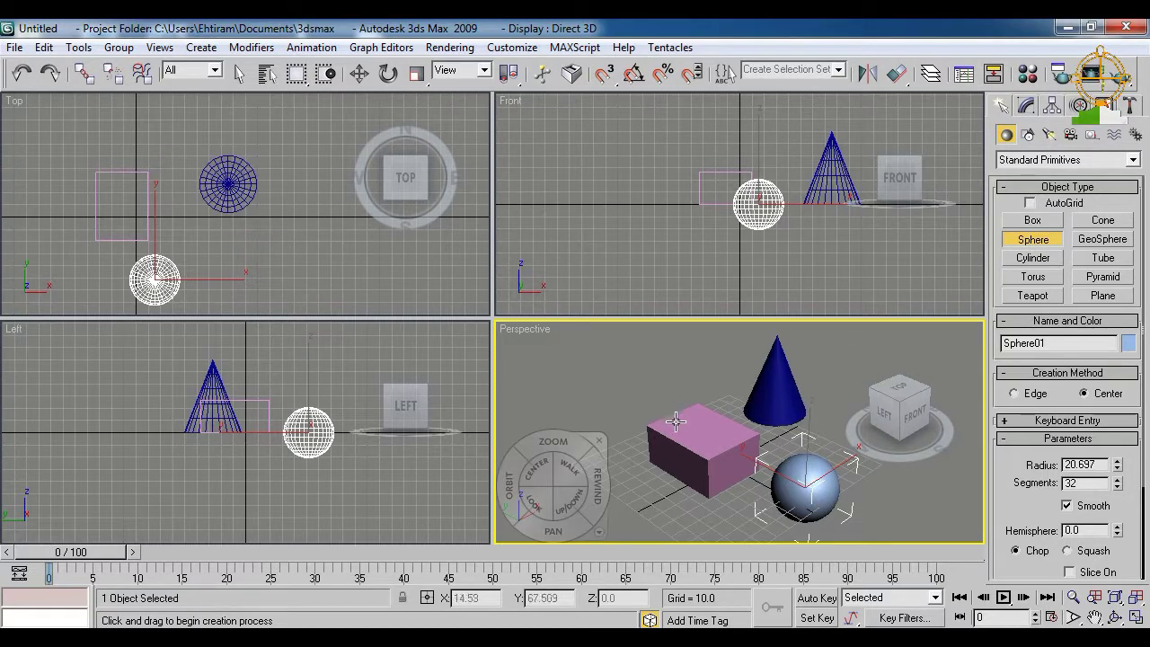
- Activate the Select Object tool and select the box and the cone one after the other in the Perspective view
{"action": "middle_click_drag", "start_coordinate": [652, 420], "coordinate": [637, 384]}
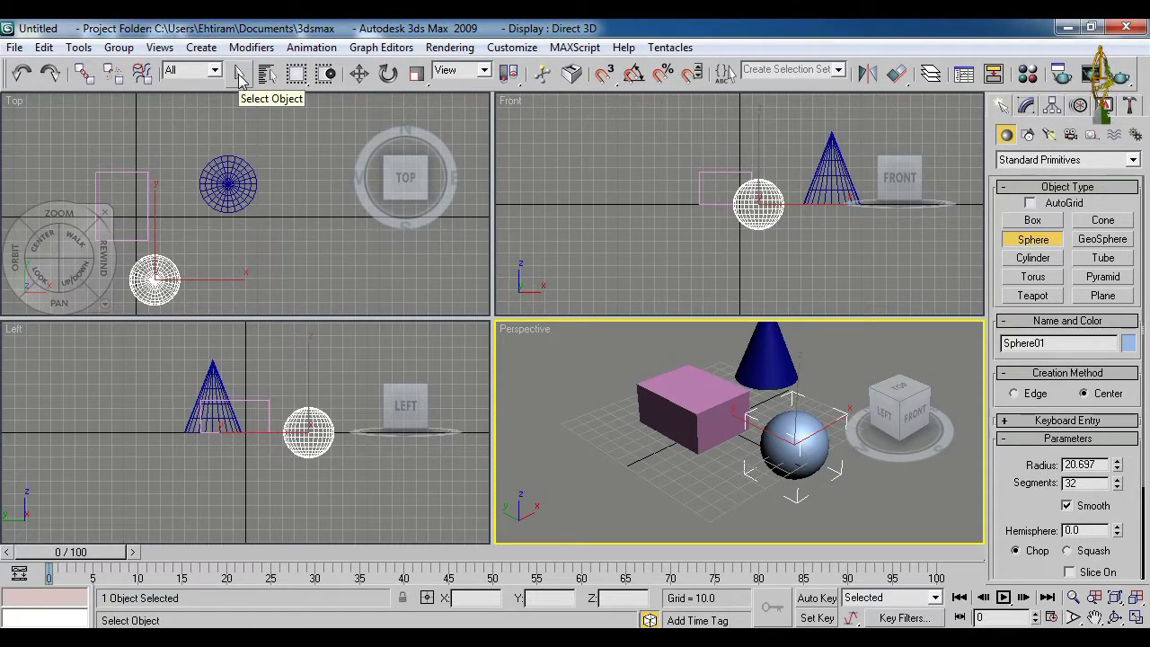
{"action": "left_click", "coordinate": [239, 73]}
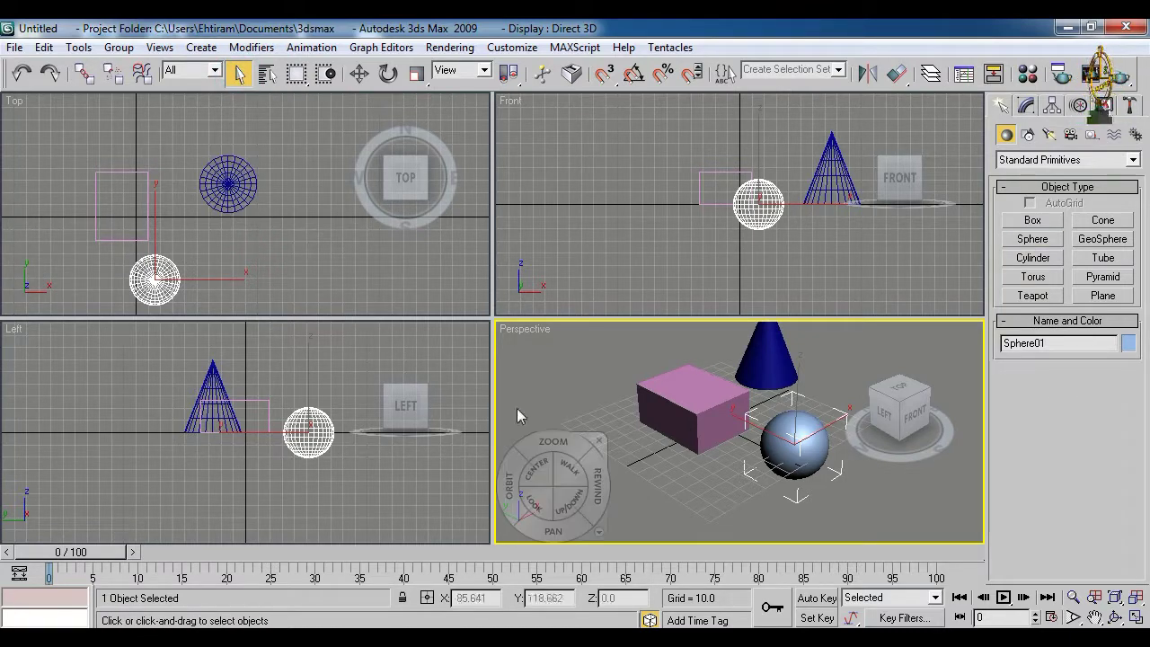
{"action": "left_click", "coordinate": [665, 397]}
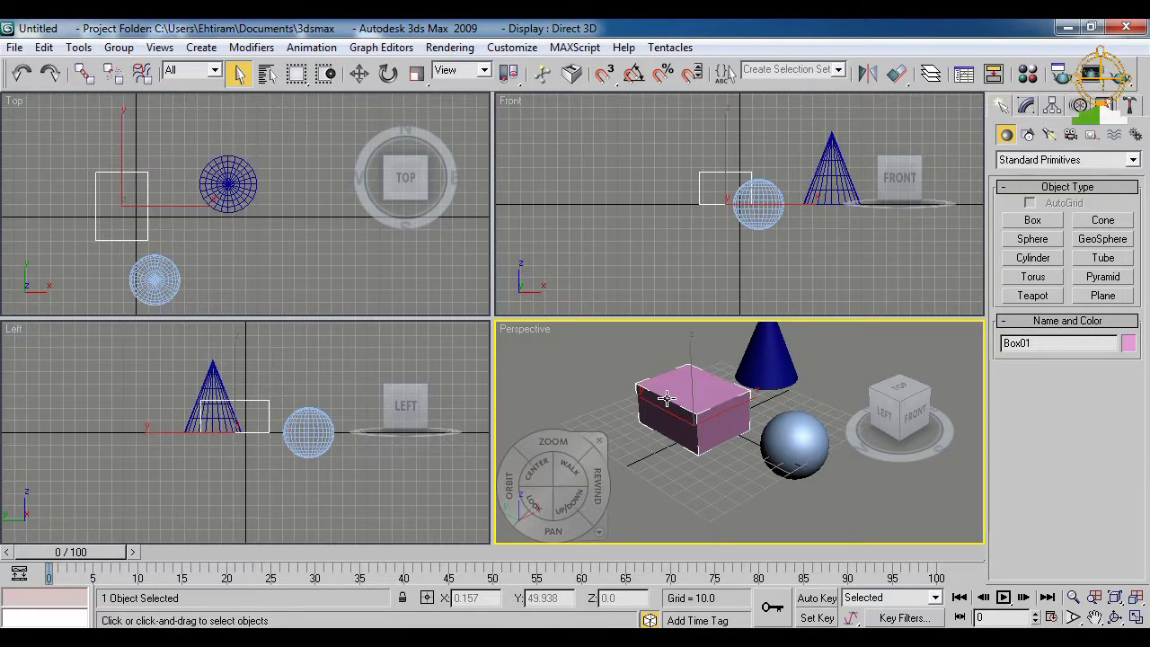
{"action": "left_click", "coordinate": [765, 363]}
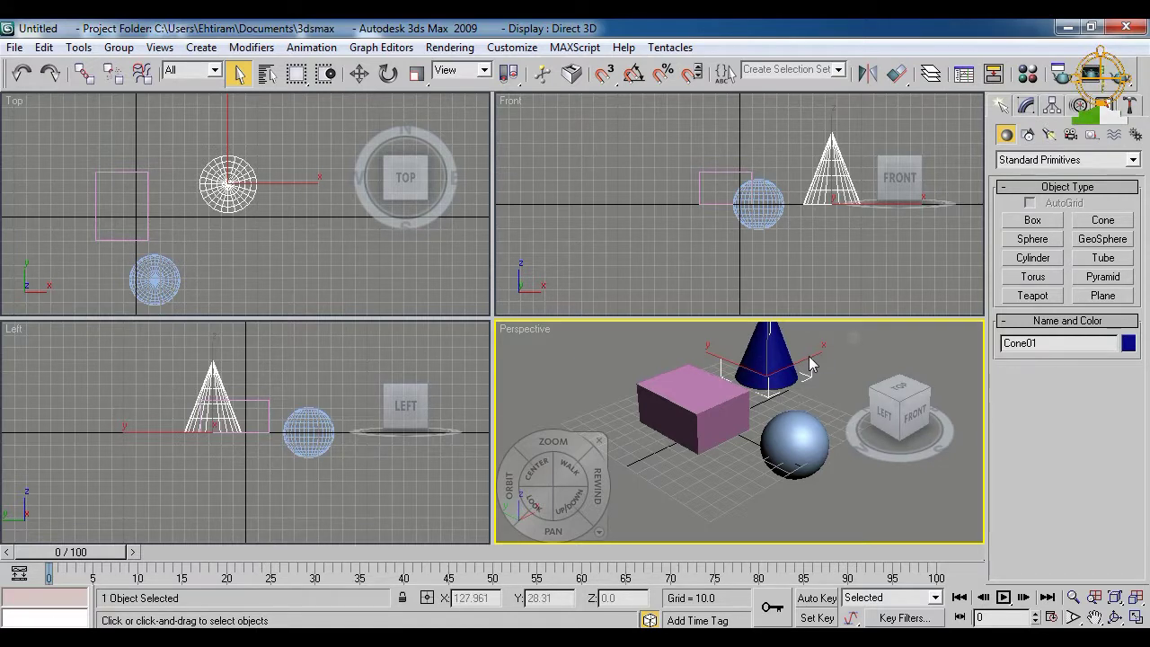
- Select the sphere, delete it and undo the deletion, doing this twice
{"action": "left_click", "coordinate": [798, 434]}
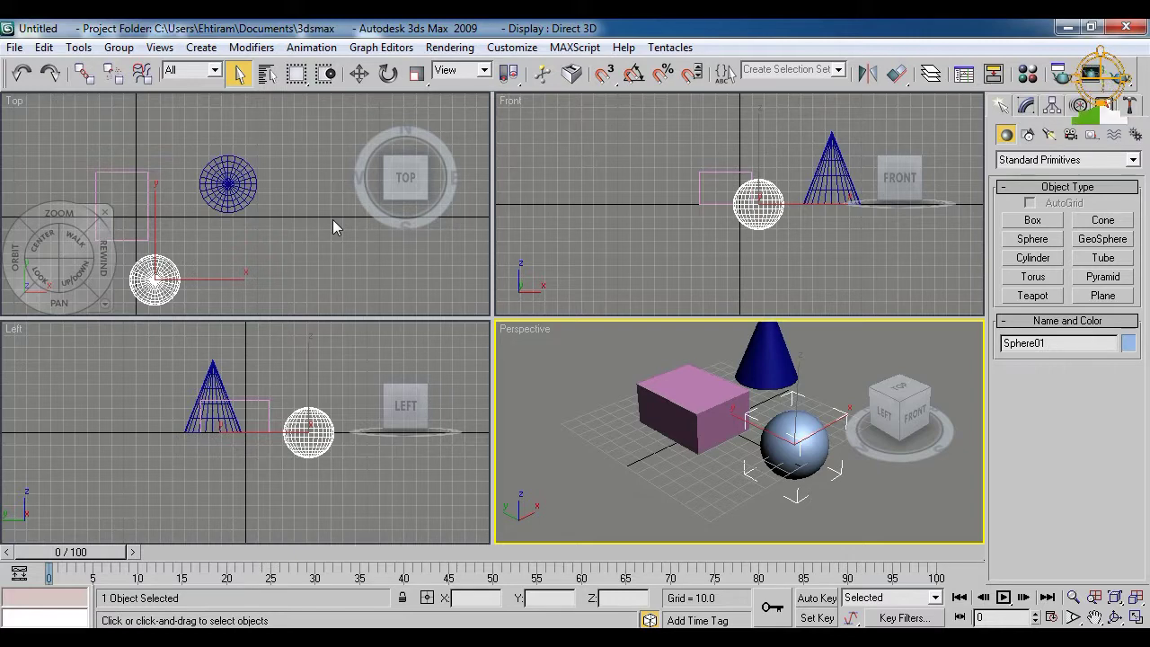
{"action": "key", "text": "Delete"}
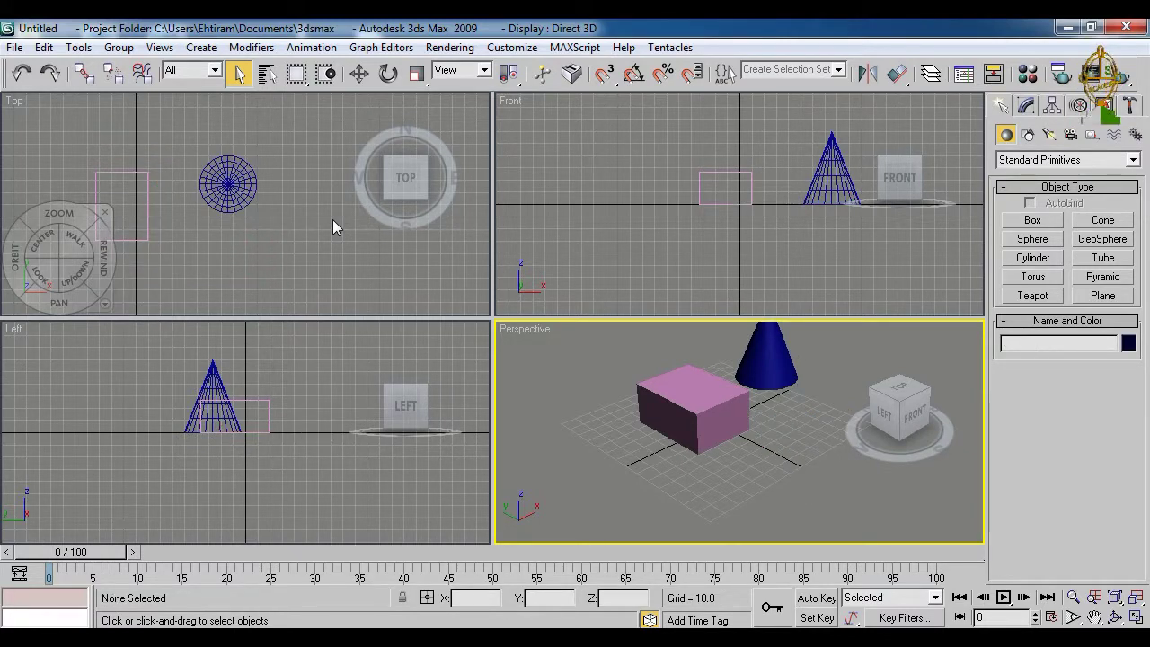
{"action": "key", "text": "ctrl+z"}
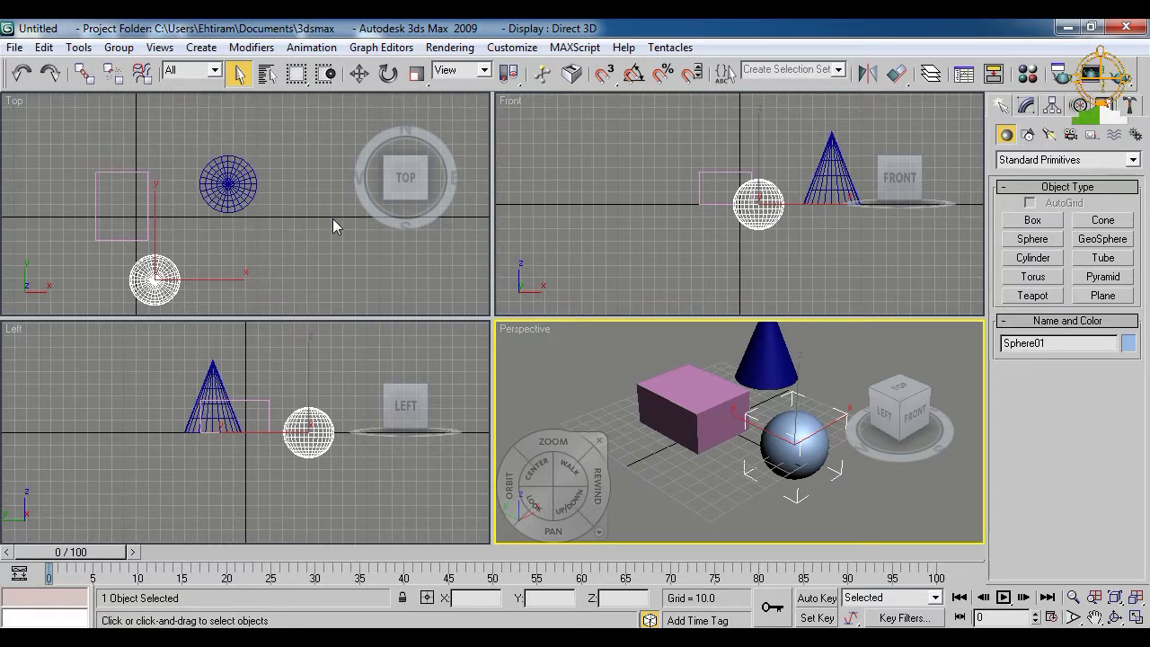
{"action": "key", "text": "Delete"}
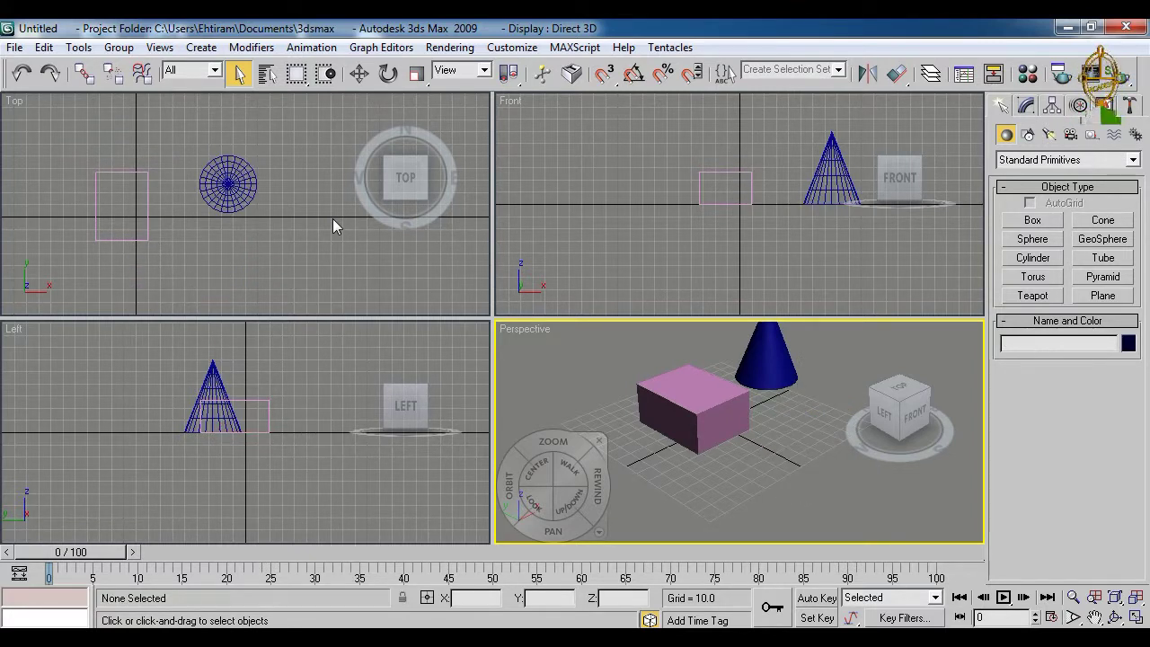
{"action": "key", "text": "ctrl+z"}
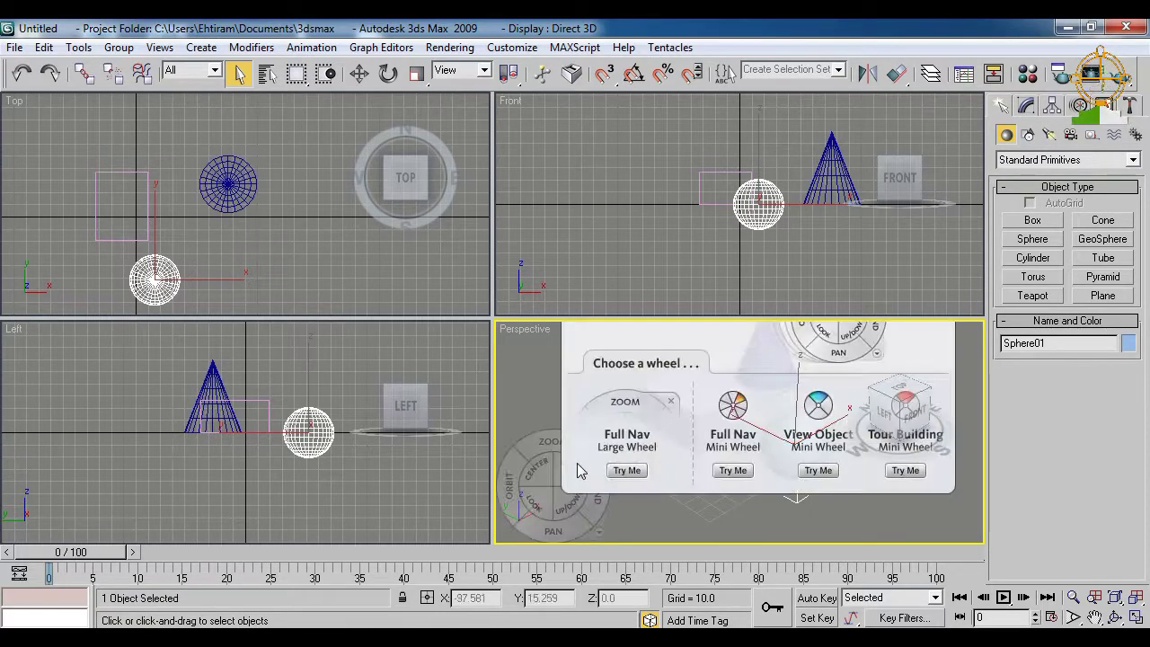
- Clear the selection and select Cone01 by name from the list of scene objects
{"action": "left_click", "coordinate": [675, 518]}
{"action": "middle_click_drag", "start_coordinate": [675, 511], "coordinate": [710, 504]}
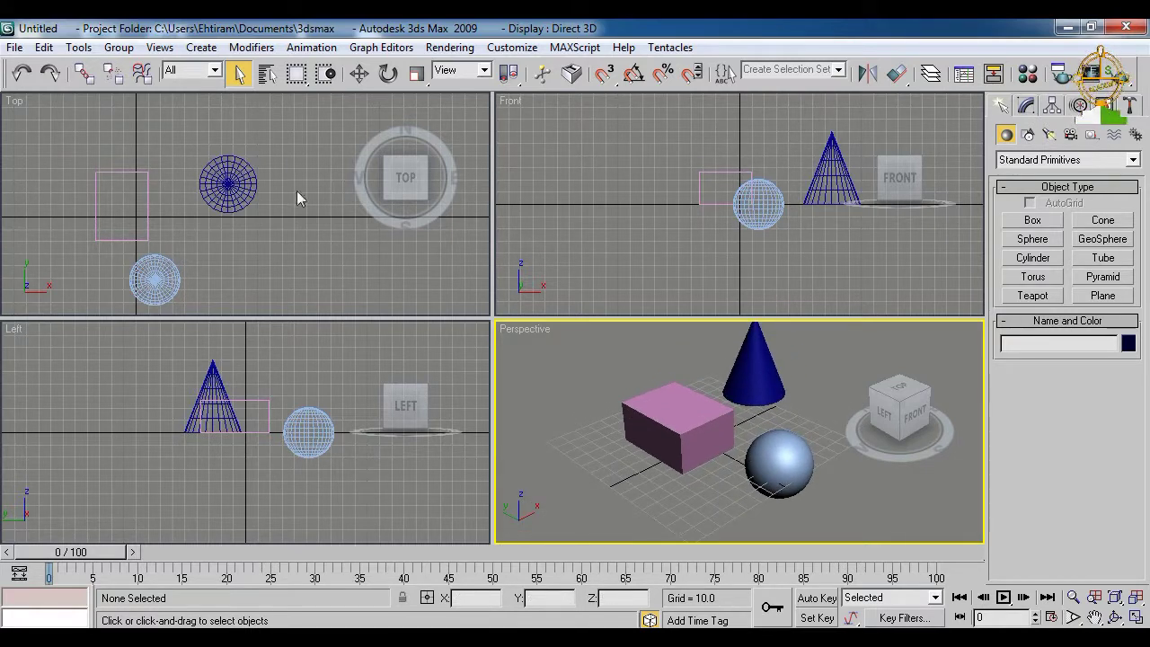
{"action": "left_click", "coordinate": [268, 75]}
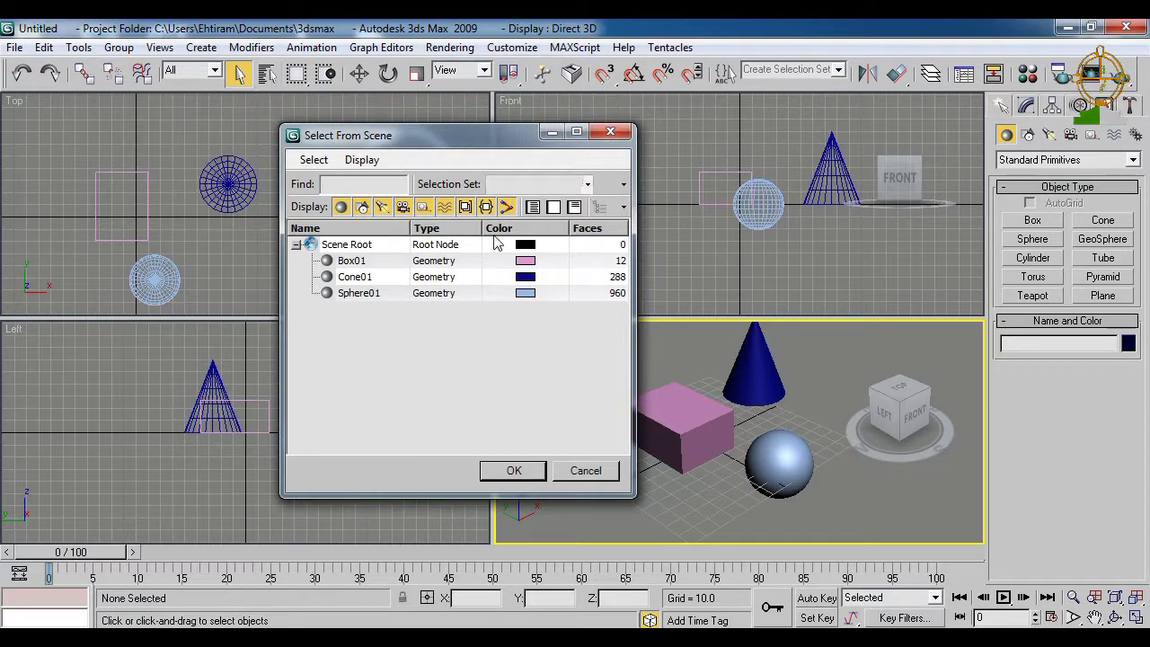
{"action": "left_click_drag", "start_coordinate": [495, 149], "coordinate": [534, 186]}
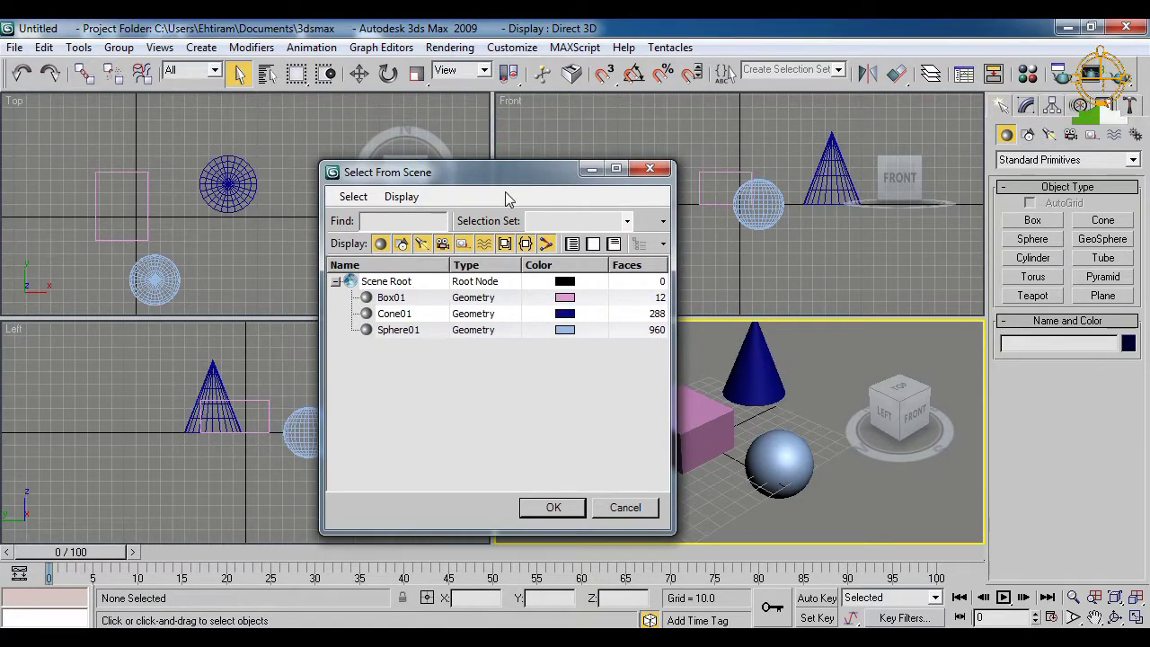
{"action": "left_click_drag", "start_coordinate": [506, 173], "coordinate": [440, 132]}
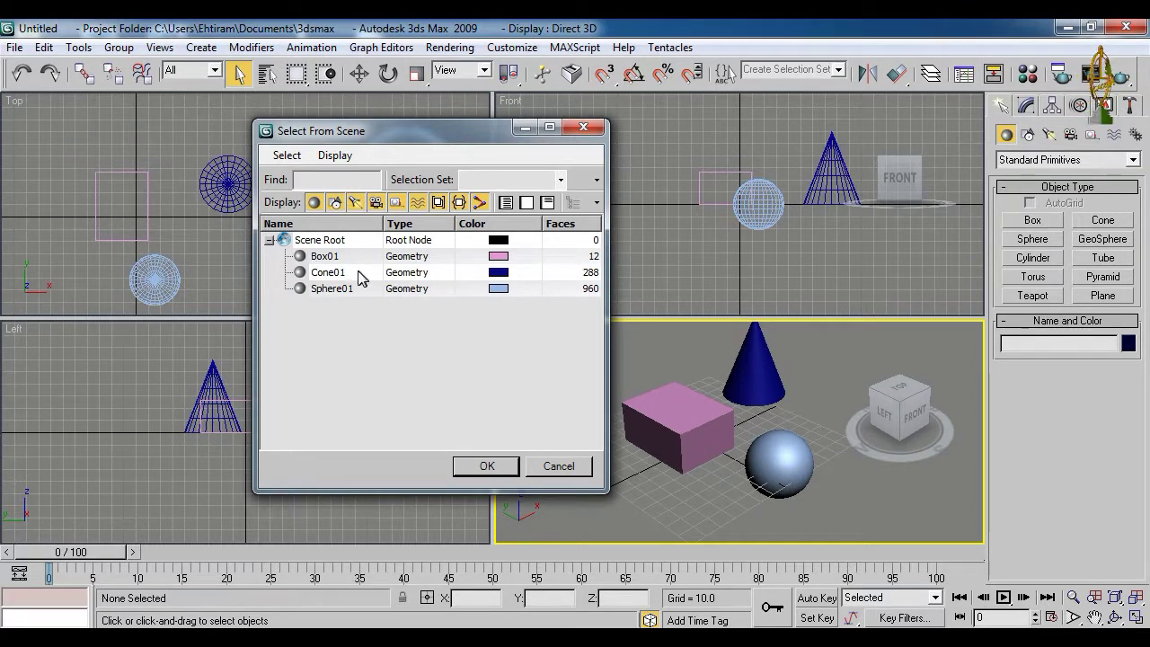
{"action": "left_click", "coordinate": [327, 272]}
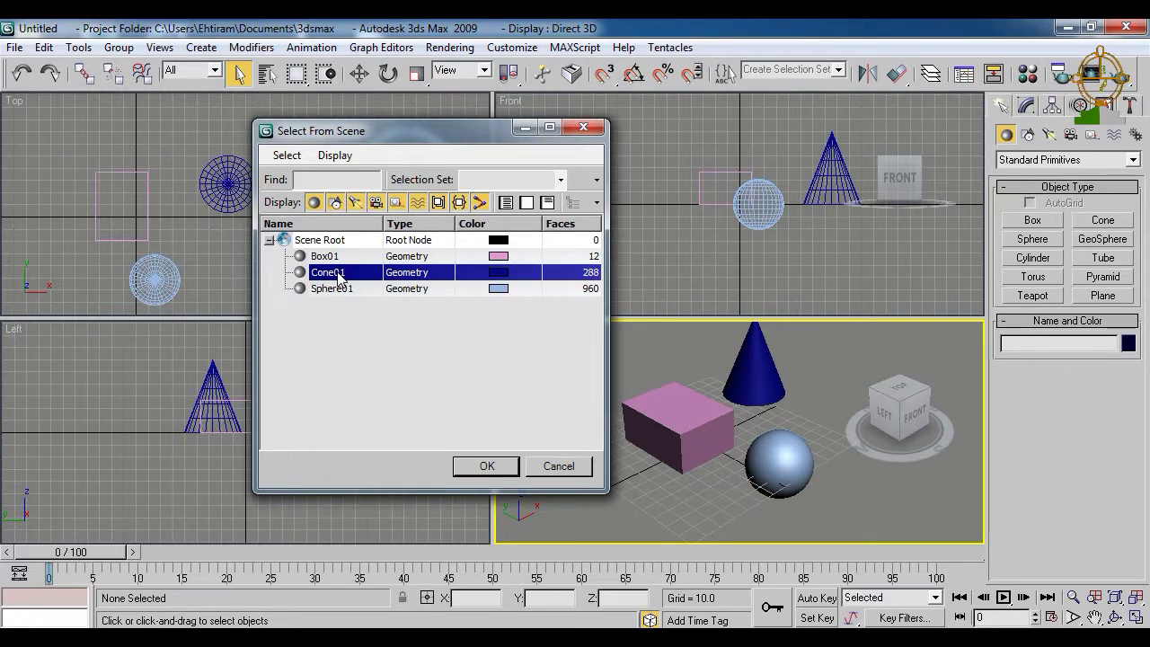
{"action": "left_click", "coordinate": [485, 466]}
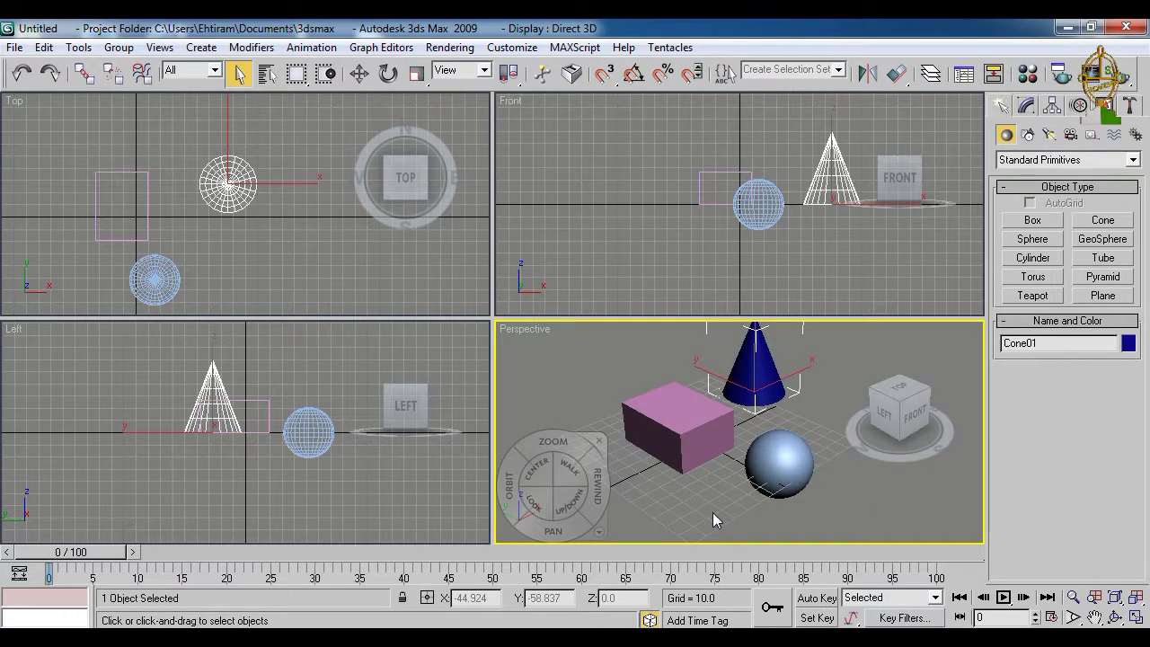
- Select Sphere01 by name from the list of scene objects
{"action": "left_click", "coordinate": [268, 75]}
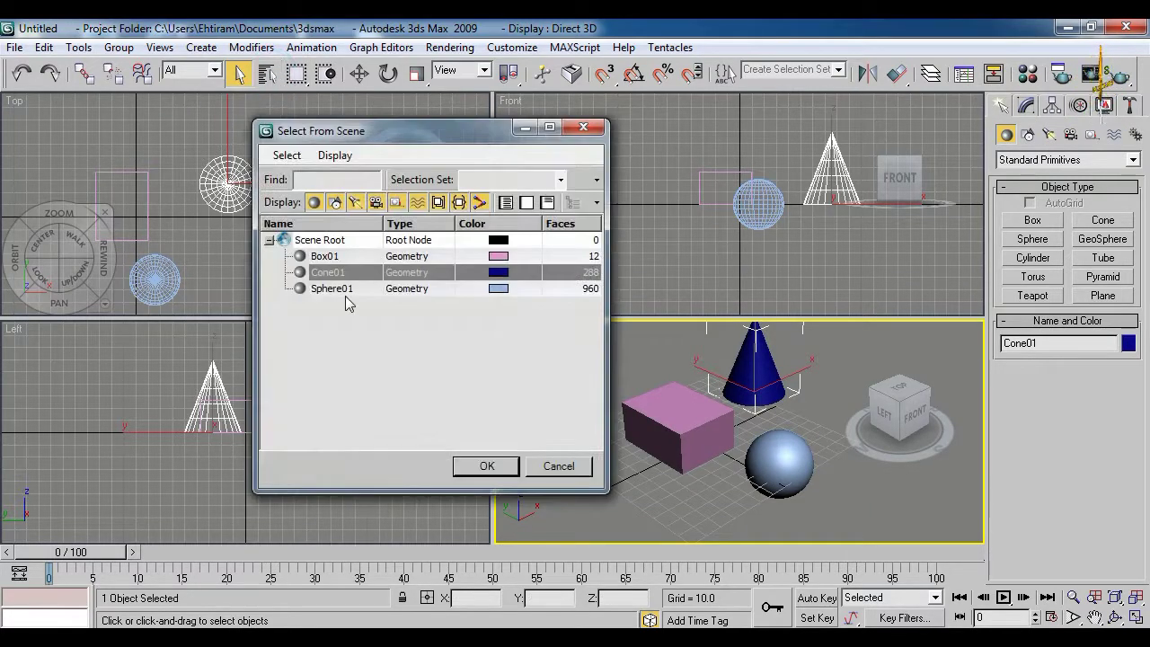
{"action": "left_click", "coordinate": [335, 289]}
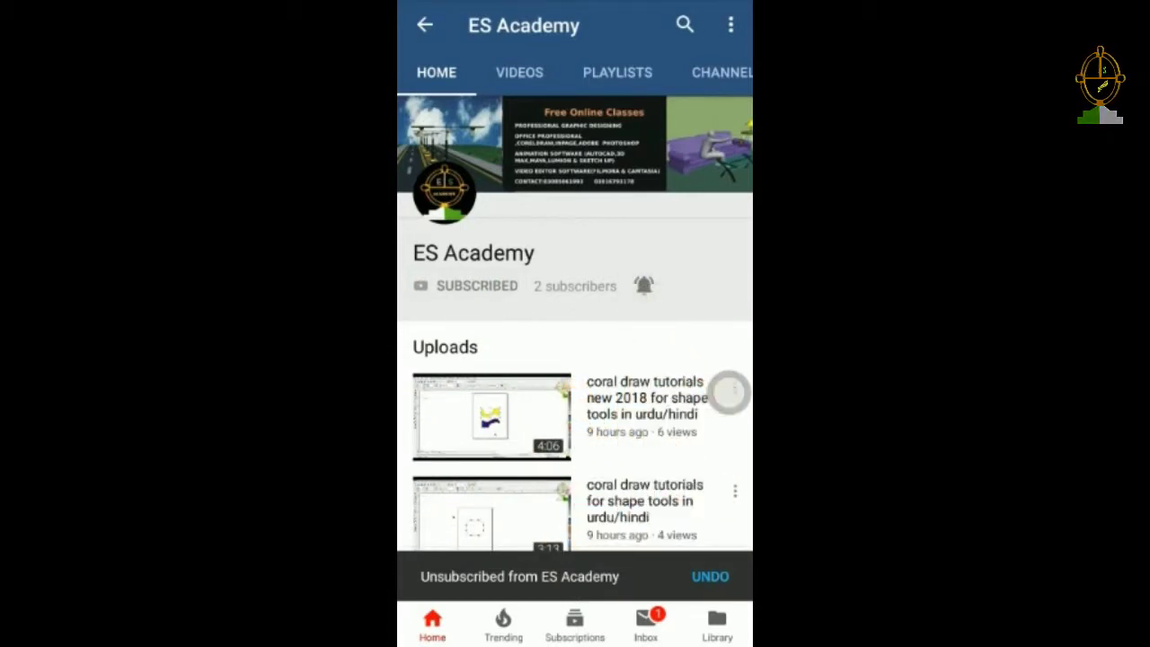
{"action": "left_click", "coordinate": [520, 72]}
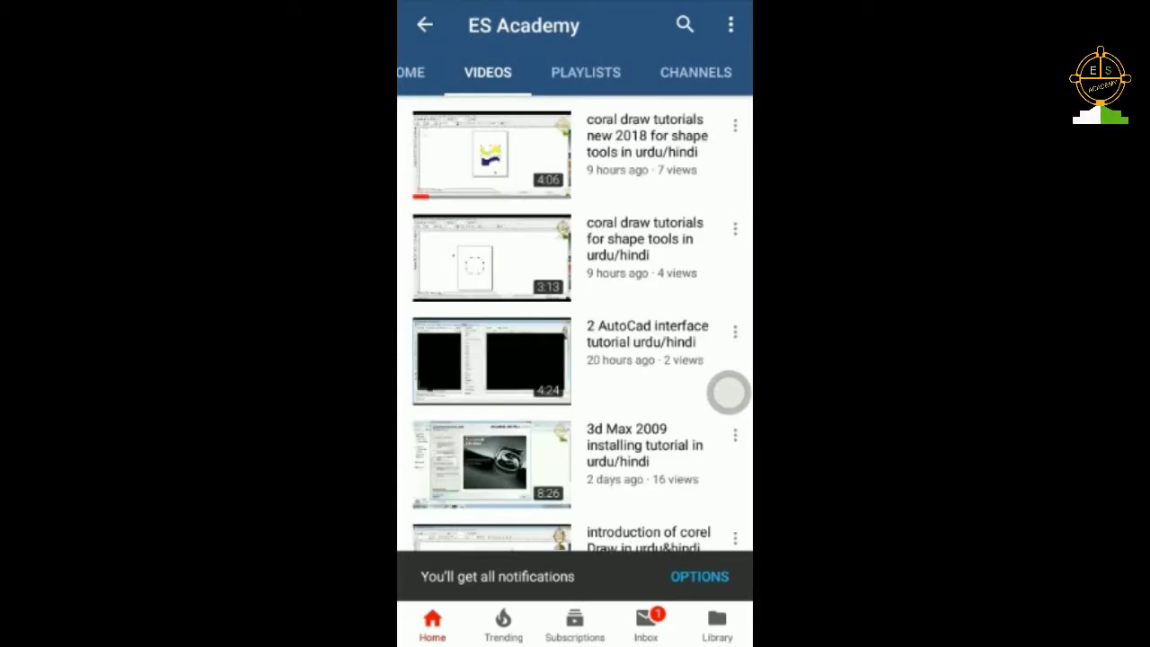
{"action": "scroll", "coordinate": [575, 296], "scroll_direction": "down", "scroll_amount": 3}
{"action": "scroll", "coordinate": [729, 392], "scroll_direction": "down", "scroll_amount": 2}
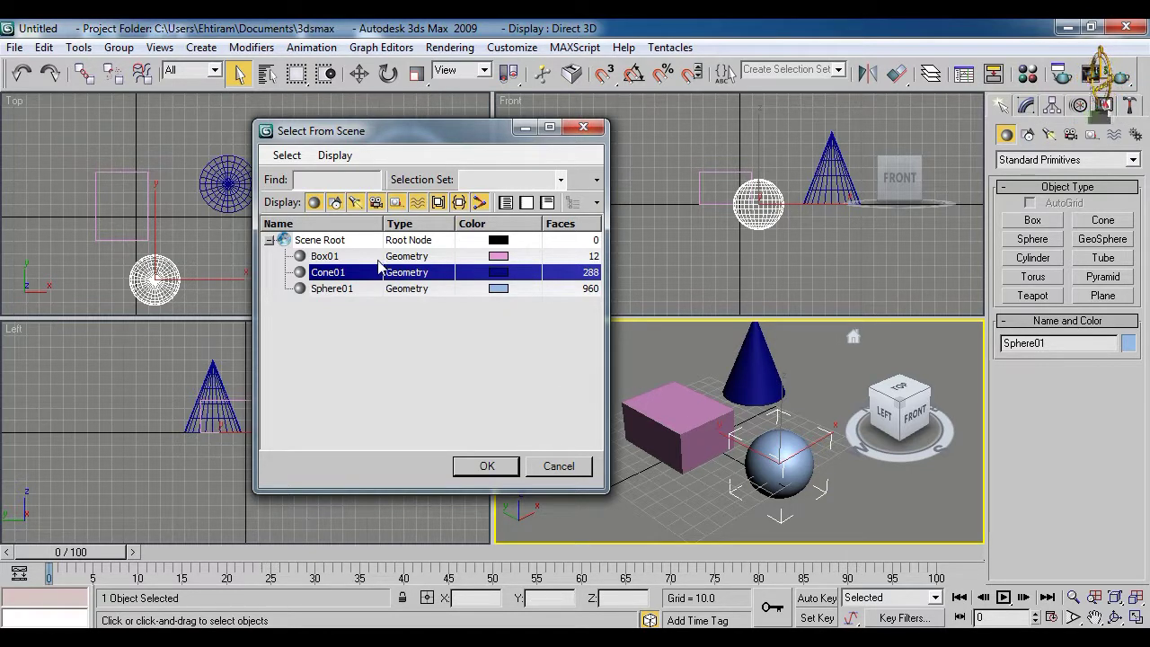
- Select Box01 by name from the list of scene objects
{"action": "left_click", "coordinate": [349, 256]}
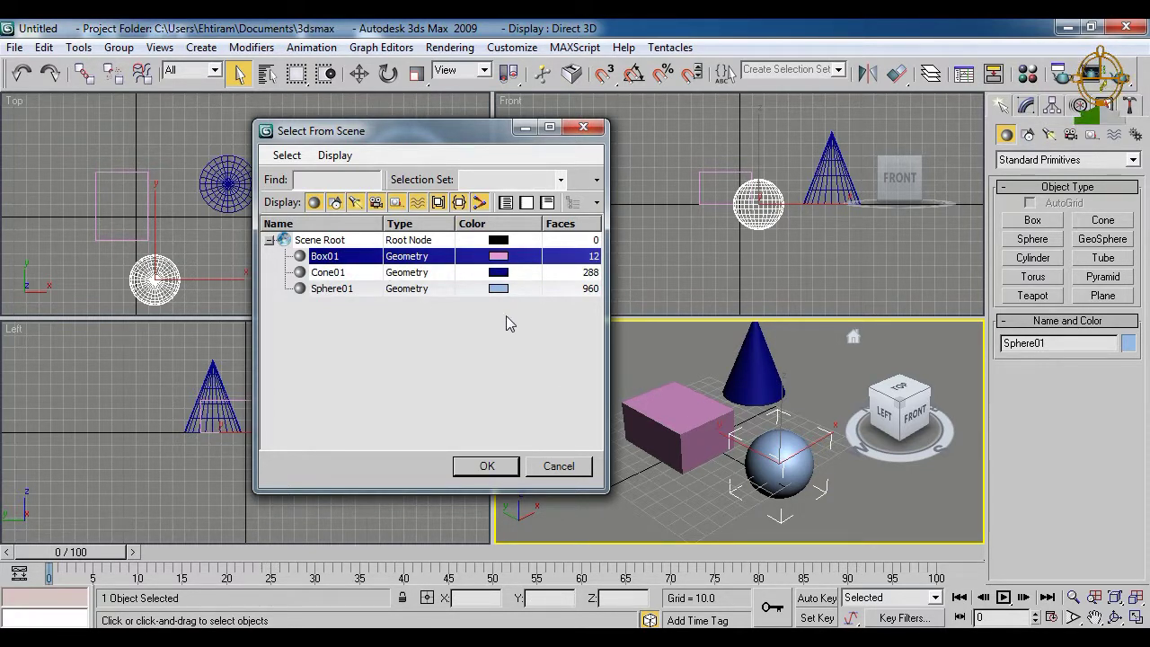
{"action": "left_click", "coordinate": [485, 465]}
{"action": "key", "text": "shift+w"}
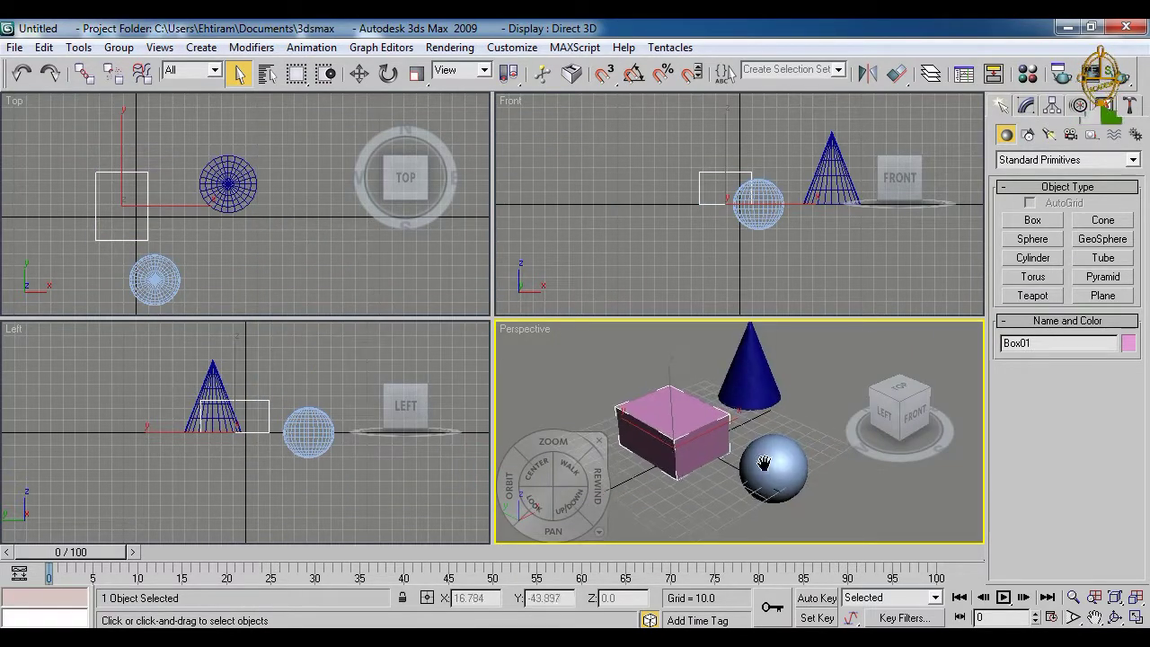
- Show the available selection region shapes
{"action": "left_click", "coordinate": [297, 76]}
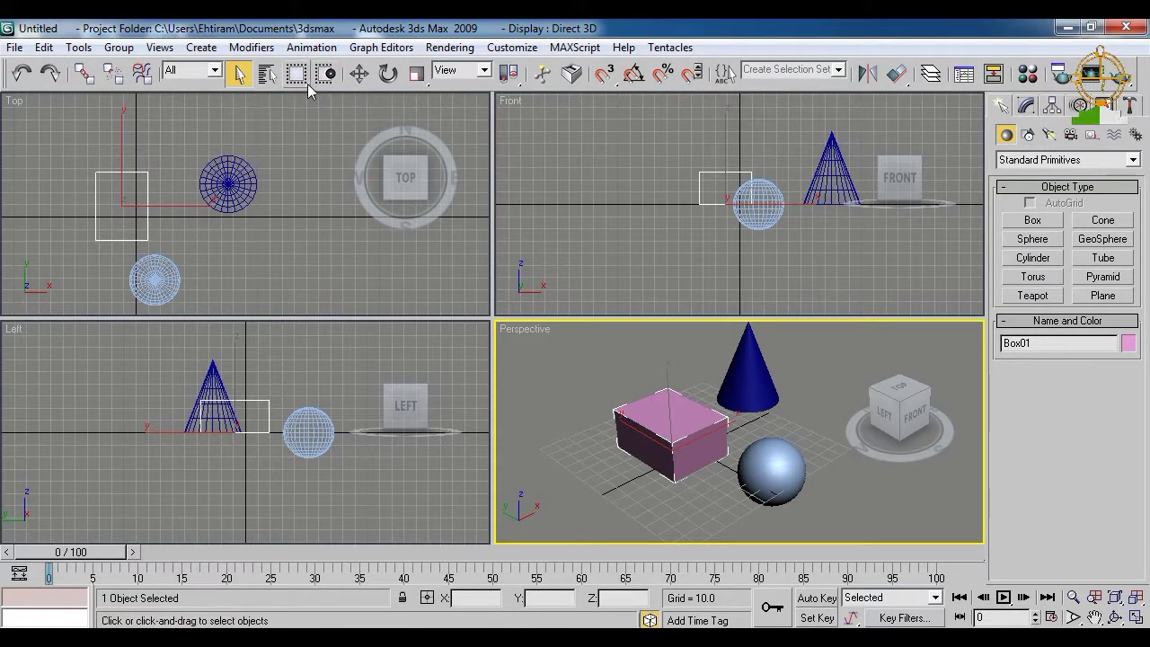
{"action": "mouse_move", "coordinate": [297, 74]}
{"action": "left_mouse_down"}
{"action": "mouse_move", "coordinate": [302, 218]}
{"action": "mouse_move", "coordinate": [300, 110]}
{"action": "left_mouse_up"}
{"action": "key", "text": "shift+w"}
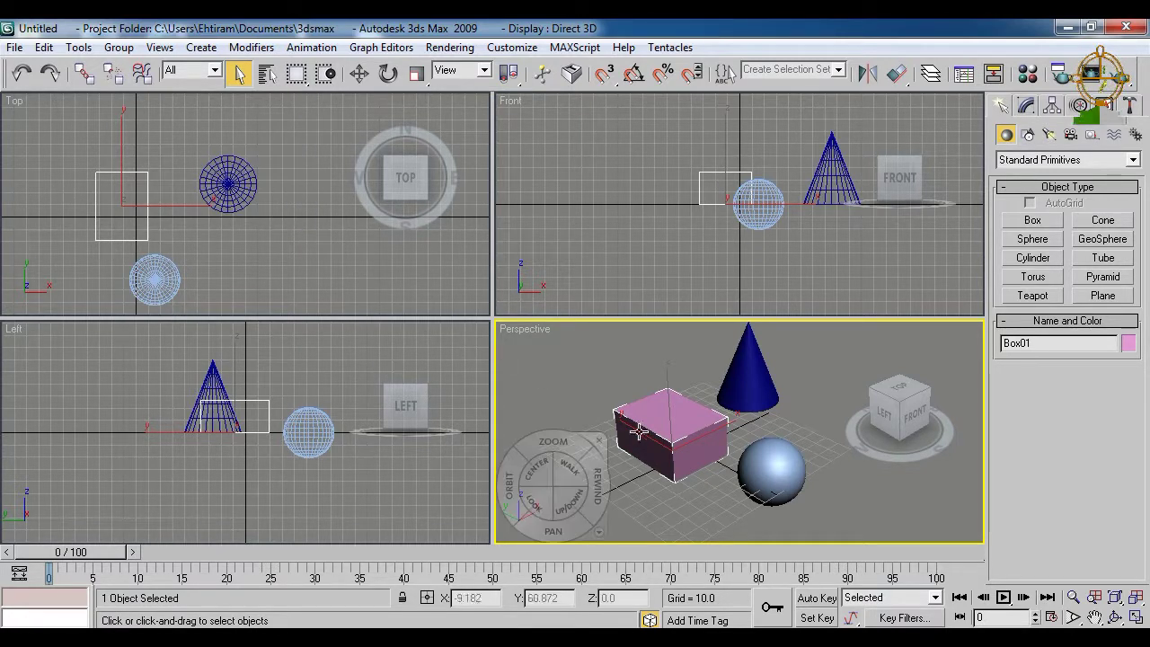
- Clear the selection, then select the box, cone and sphere together with a rectangular selection region in the Perspective view
{"action": "scroll", "coordinate": [646, 406], "scroll_direction": "down", "scroll_amount": 5}
{"action": "left_click", "coordinate": [733, 469]}
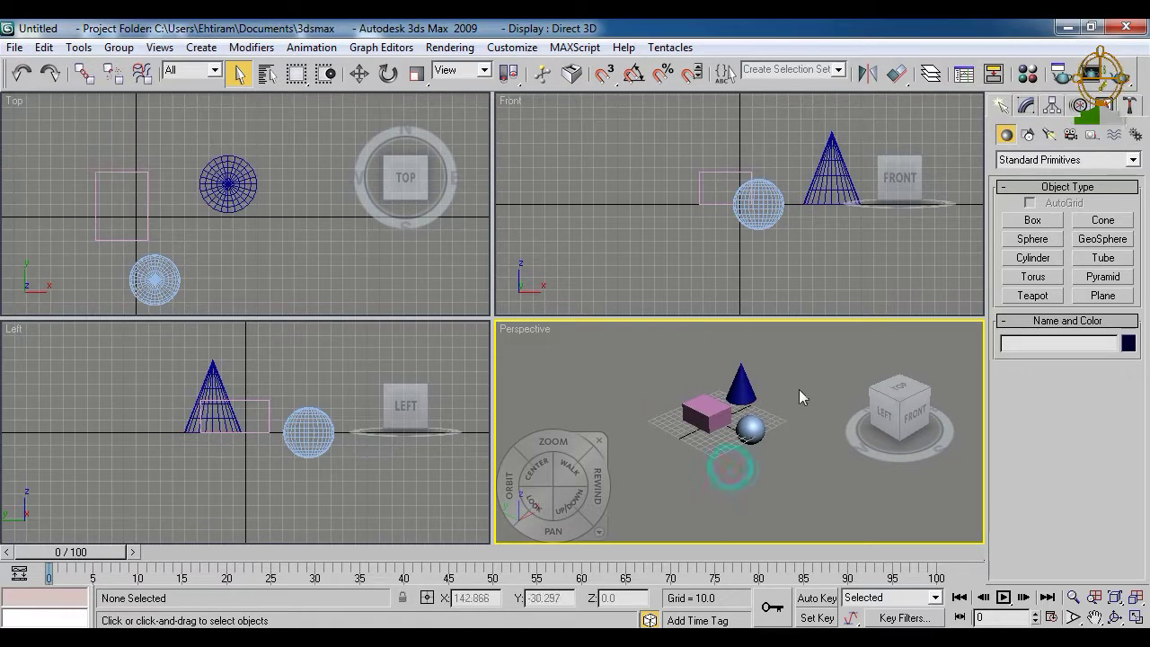
{"action": "left_click_drag", "start_coordinate": [746, 477], "coordinate": [657, 461]}
{"action": "scroll", "coordinate": [650, 460], "scroll_direction": "up", "scroll_amount": 4}
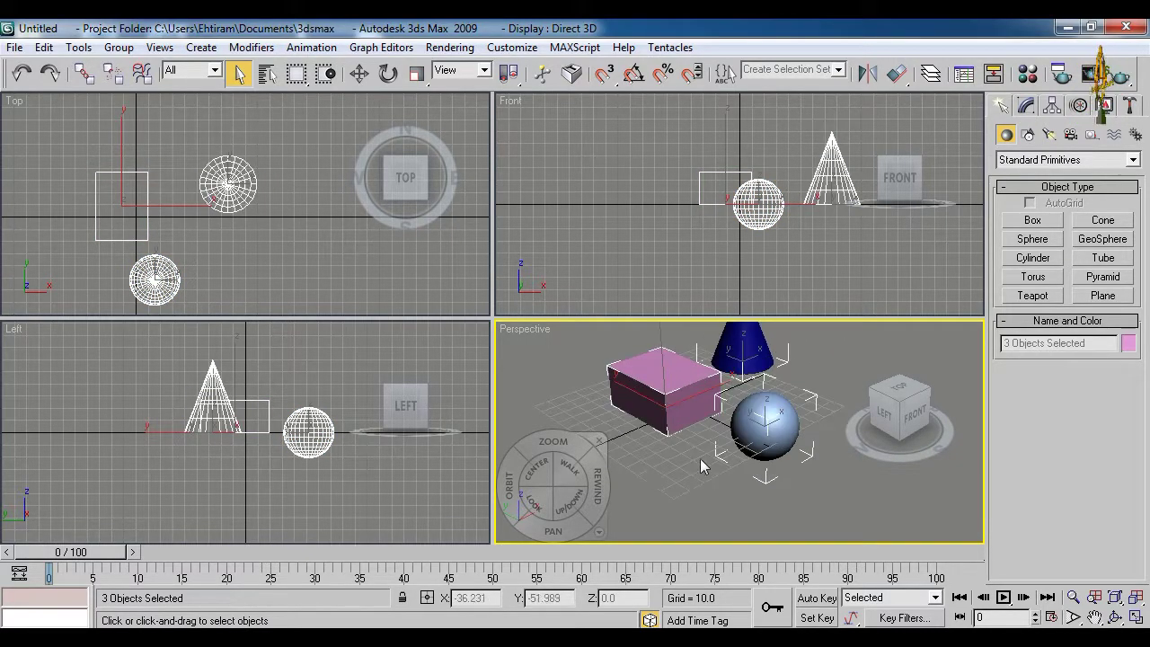
- Deselect everything and select only the box and cone with a rectangular selection region
{"action": "left_click", "coordinate": [777, 482]}
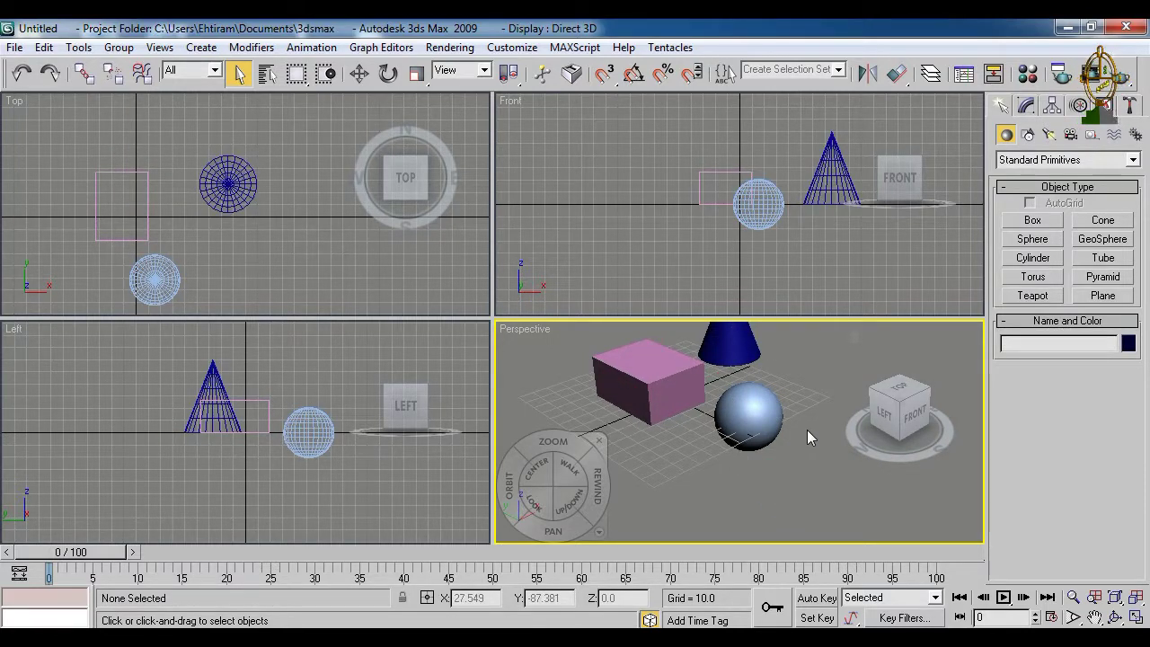
{"action": "left_click_drag", "start_coordinate": [810, 378], "coordinate": [717, 477]}
{"action": "mouse_move", "coordinate": [534, 348]}
{"action": "left_mouse_down"}
{"action": "mouse_move", "coordinate": [655, 429]}
{"action": "mouse_move", "coordinate": [701, 437]}
{"action": "left_mouse_up"}
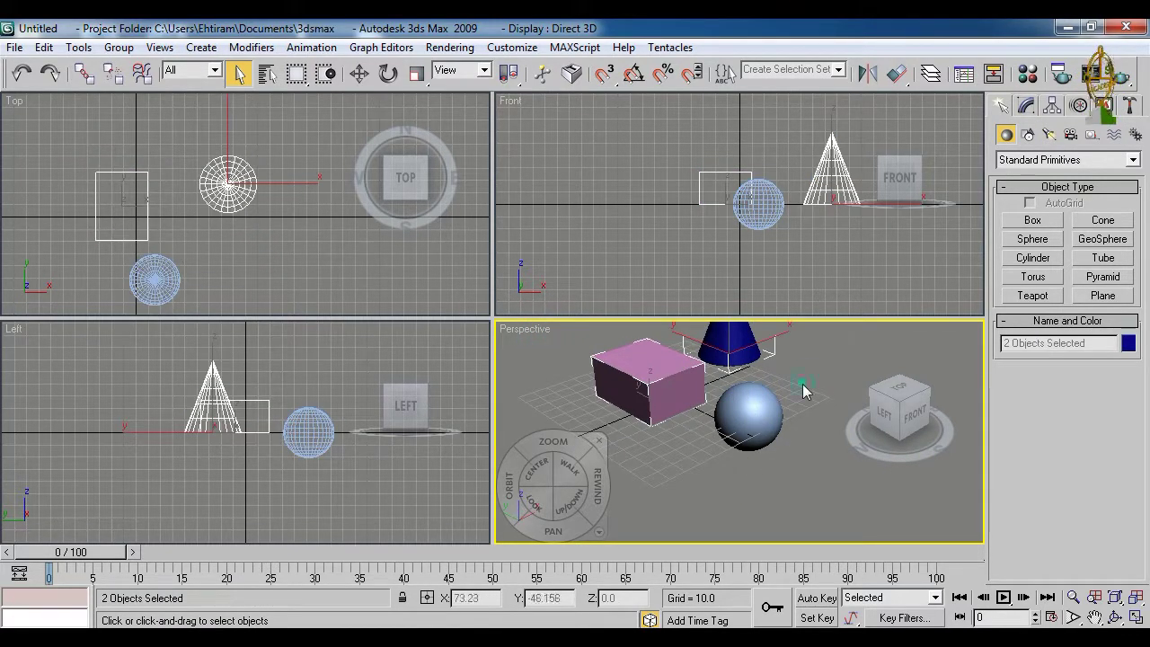
- Select the box and sphere with a rectangular selection region, then select the cone alone
{"action": "left_click_drag", "start_coordinate": [802, 384], "coordinate": [632, 465]}
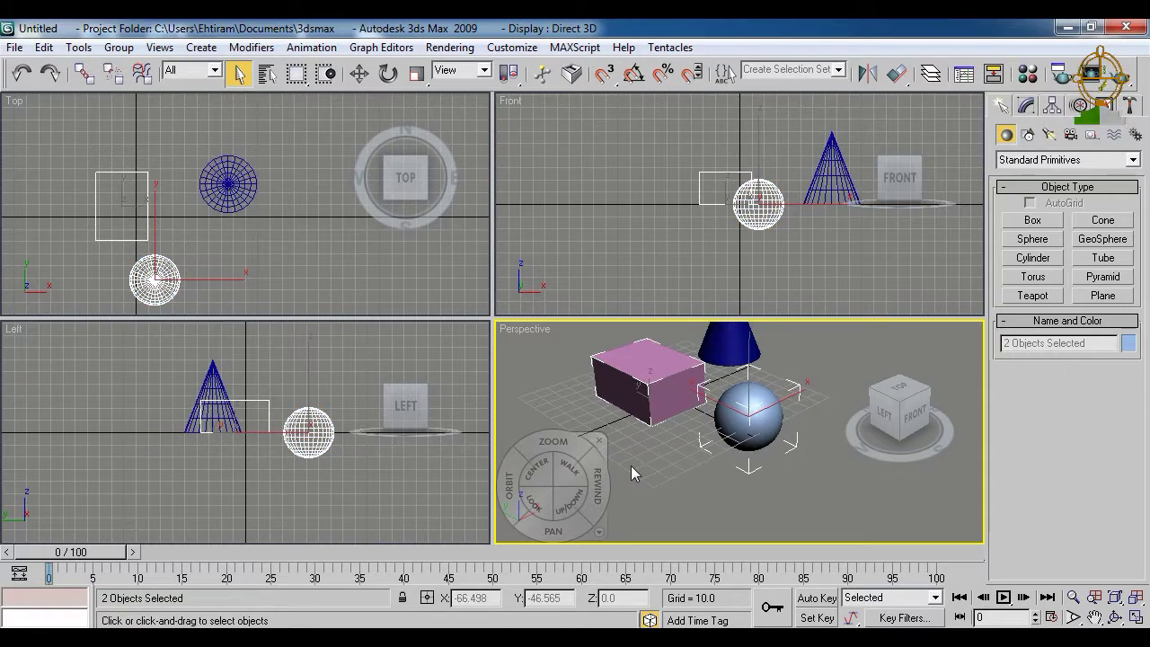
{"action": "scroll", "coordinate": [678, 476], "scroll_direction": "down", "scroll_amount": 3}
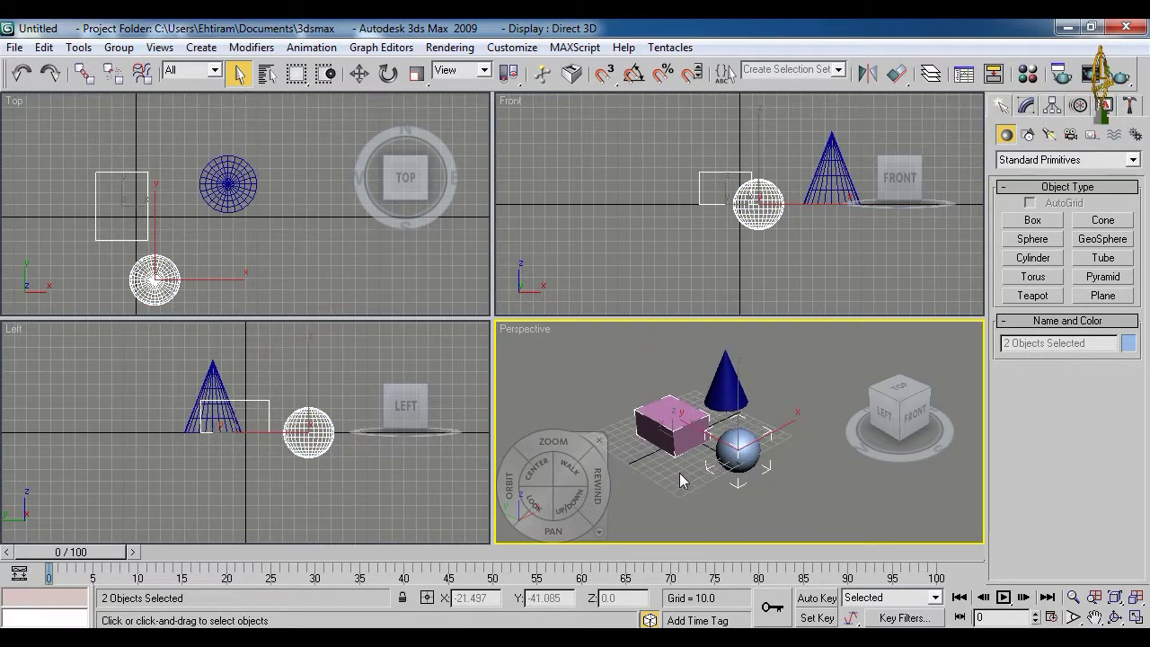
{"action": "left_click", "coordinate": [726, 373]}
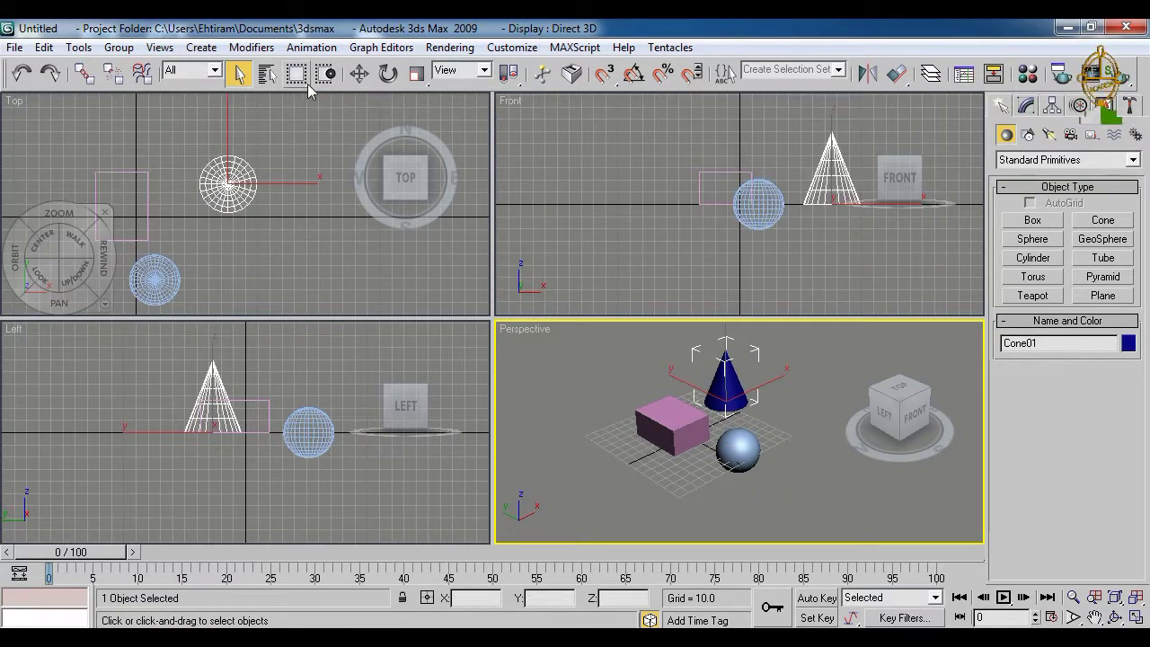
- Switch to the circular selection region, select all three objects with it, then clear the selection
{"action": "left_click_drag", "start_coordinate": [297, 73], "coordinate": [302, 130]}
{"action": "left_click_drag", "start_coordinate": [781, 359], "coordinate": [694, 453]}
{"action": "scroll", "coordinate": [734, 426], "scroll_direction": "down", "scroll_amount": 3}
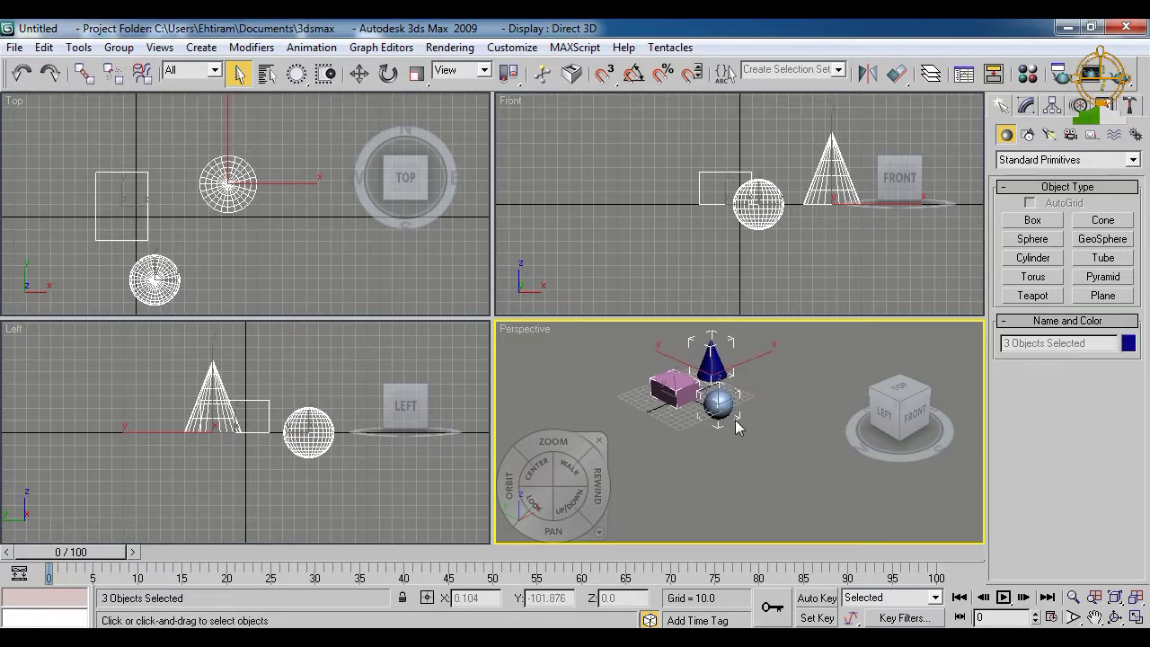
{"action": "scroll", "coordinate": [735, 427], "scroll_direction": "up", "scroll_amount": 3}
{"action": "left_click", "coordinate": [761, 386]}
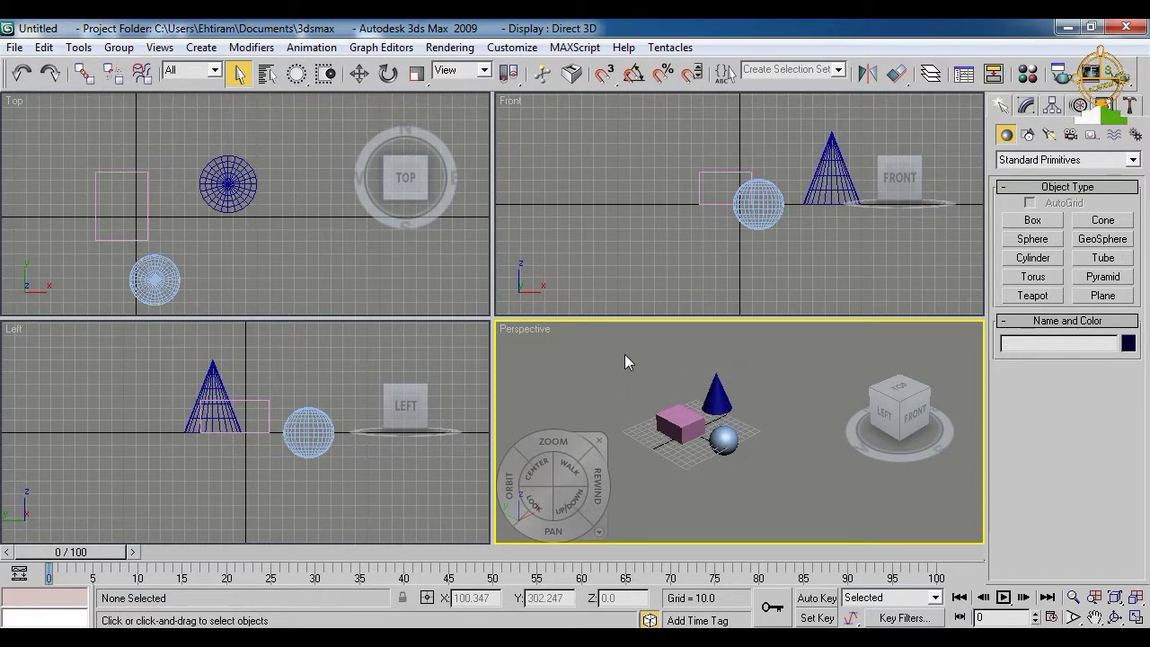
- Select different object combinations with circular regions: box and cone, cone and sphere, and all three objects
{"action": "left_click_drag", "start_coordinate": [625, 354], "coordinate": [705, 453]}
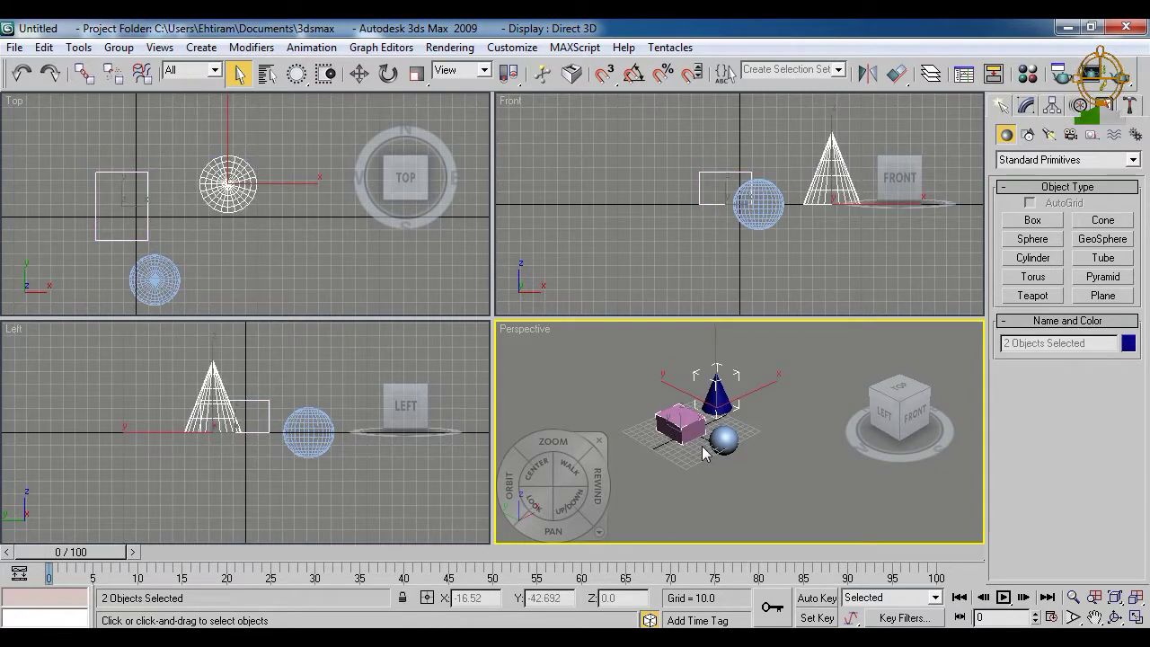
{"action": "left_click_drag", "start_coordinate": [813, 364], "coordinate": [716, 476]}
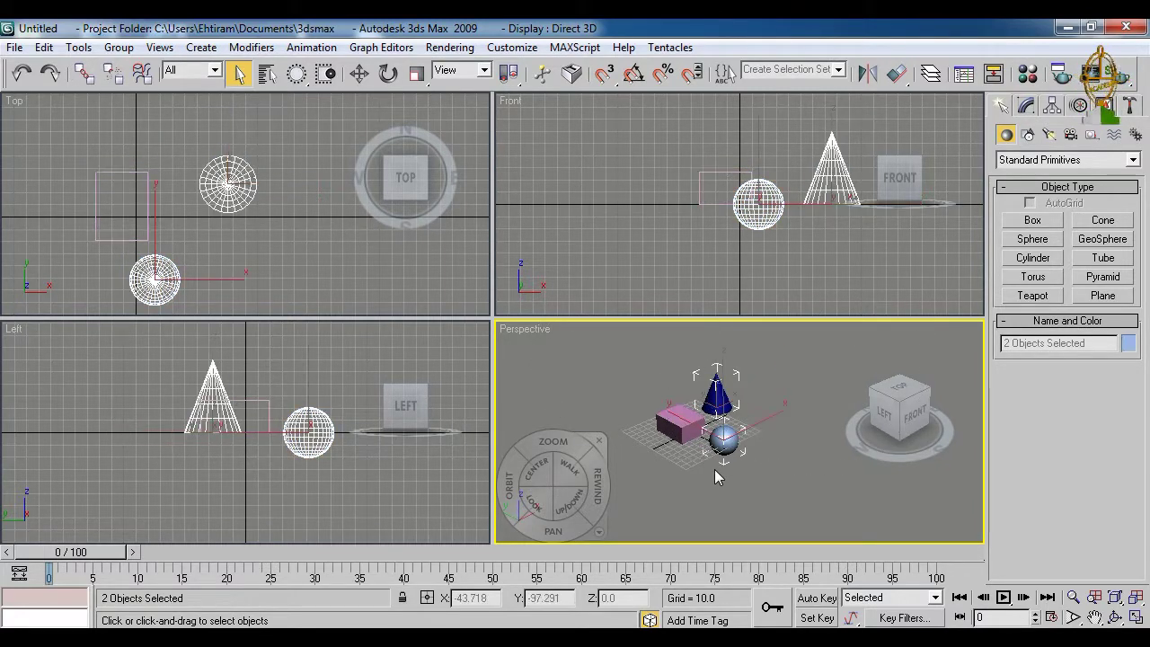
{"action": "left_click_drag", "start_coordinate": [780, 384], "coordinate": [624, 477]}
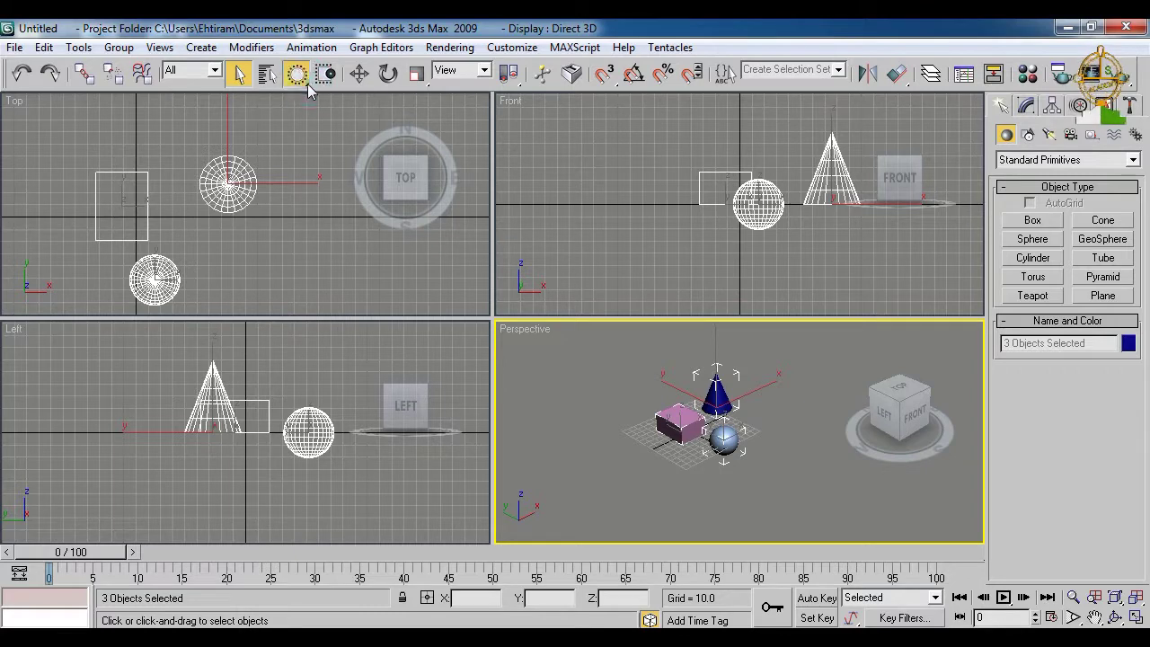
- Switch to the fence selection region, outline all three objects to select them, then clear the selection
{"action": "mouse_move", "coordinate": [305, 83]}
{"action": "left_mouse_down"}
{"action": "mouse_move", "coordinate": [301, 135]}
{"action": "mouse_move", "coordinate": [298, 103]}
{"action": "left_mouse_up"}
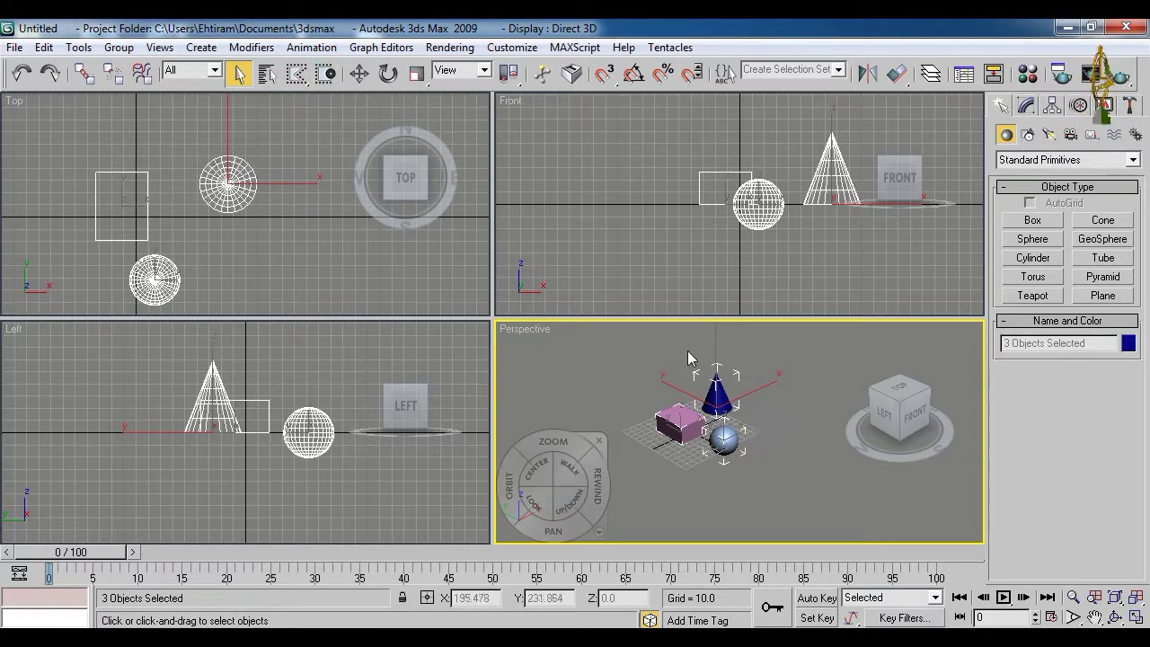
{"action": "left_click", "coordinate": [663, 361]}
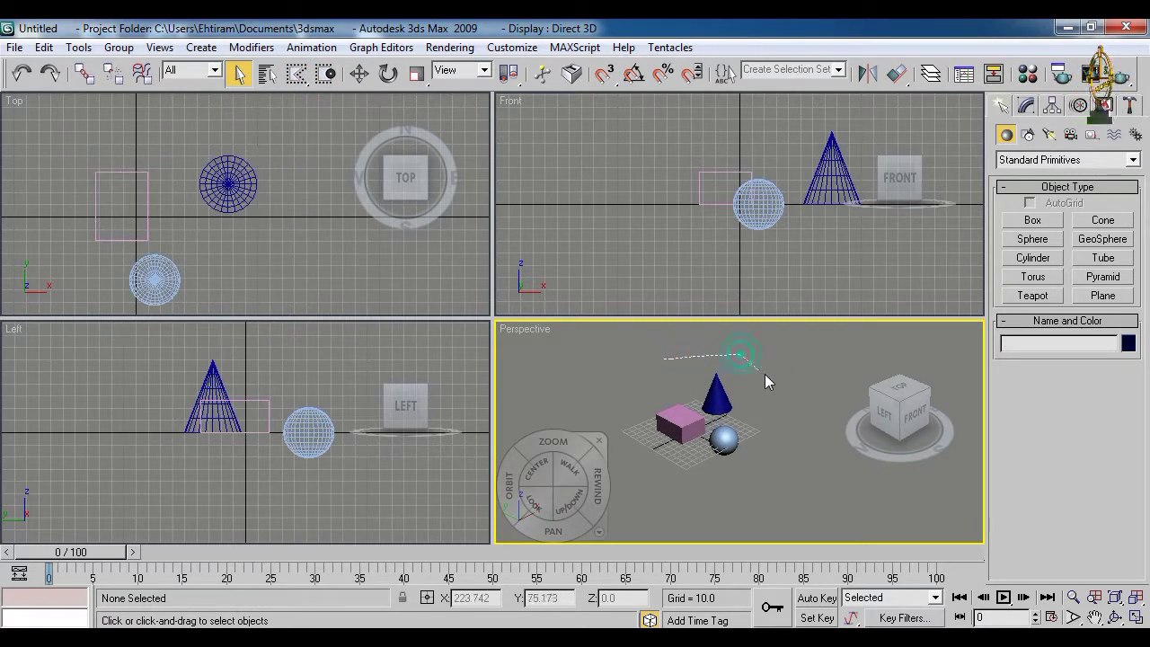
{"action": "mouse_move", "coordinate": [759, 416]}
{"action": "left_mouse_down"}
{"action": "mouse_move", "coordinate": [753, 483]}
{"action": "mouse_move", "coordinate": [714, 483]}
{"action": "mouse_move", "coordinate": [669, 462]}
{"action": "mouse_move", "coordinate": [634, 433]}
{"action": "mouse_move", "coordinate": [651, 371]}
{"action": "mouse_move", "coordinate": [668, 359]}
{"action": "left_mouse_up"}
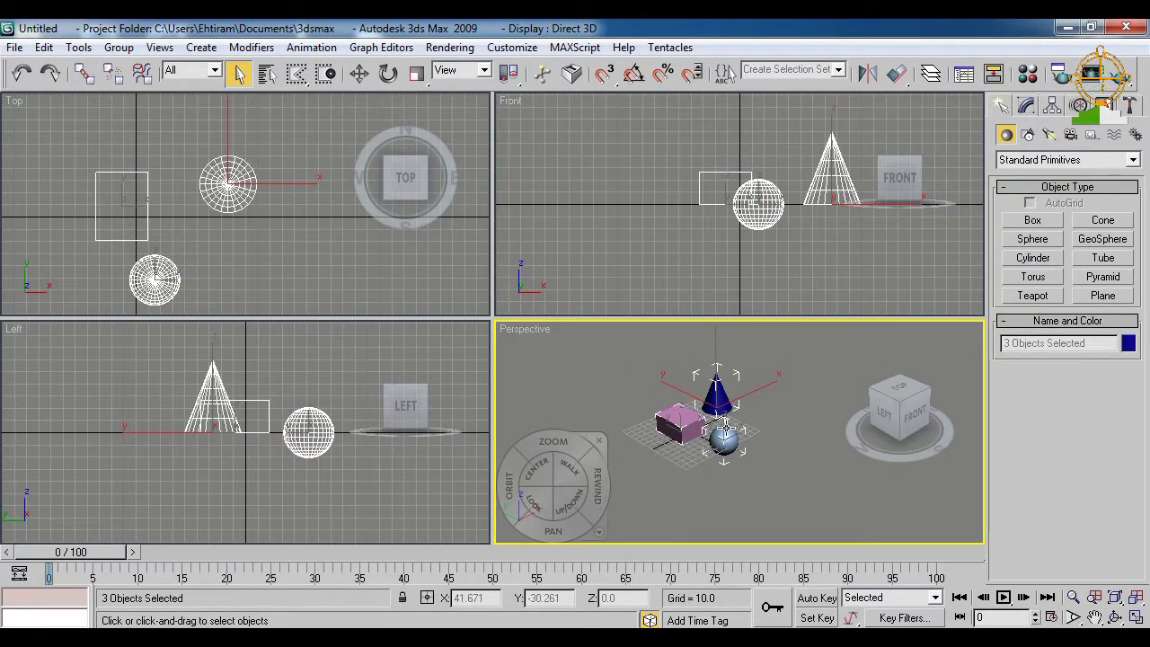
{"action": "left_click", "coordinate": [611, 355]}
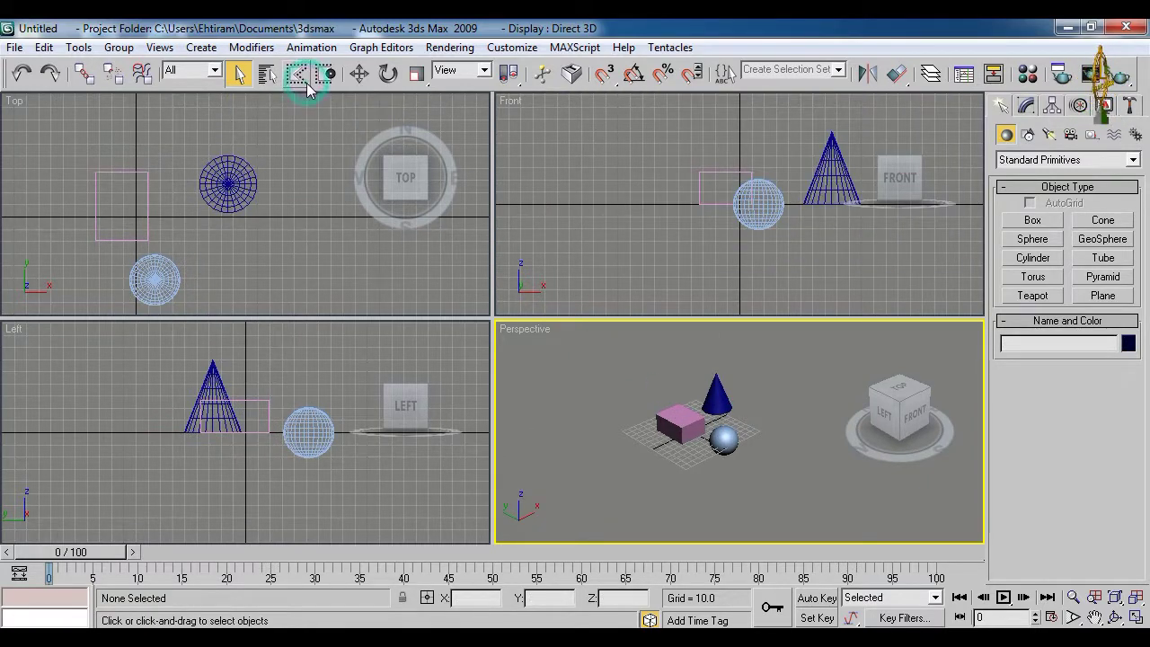
- Try to draw a many-sided fence selection region around all three objects in the Perspective view
{"action": "middle_click_drag", "start_coordinate": [674, 409], "coordinate": [676, 392]}
{"action": "scroll", "coordinate": [682, 395], "scroll_direction": "up", "scroll_amount": 4}
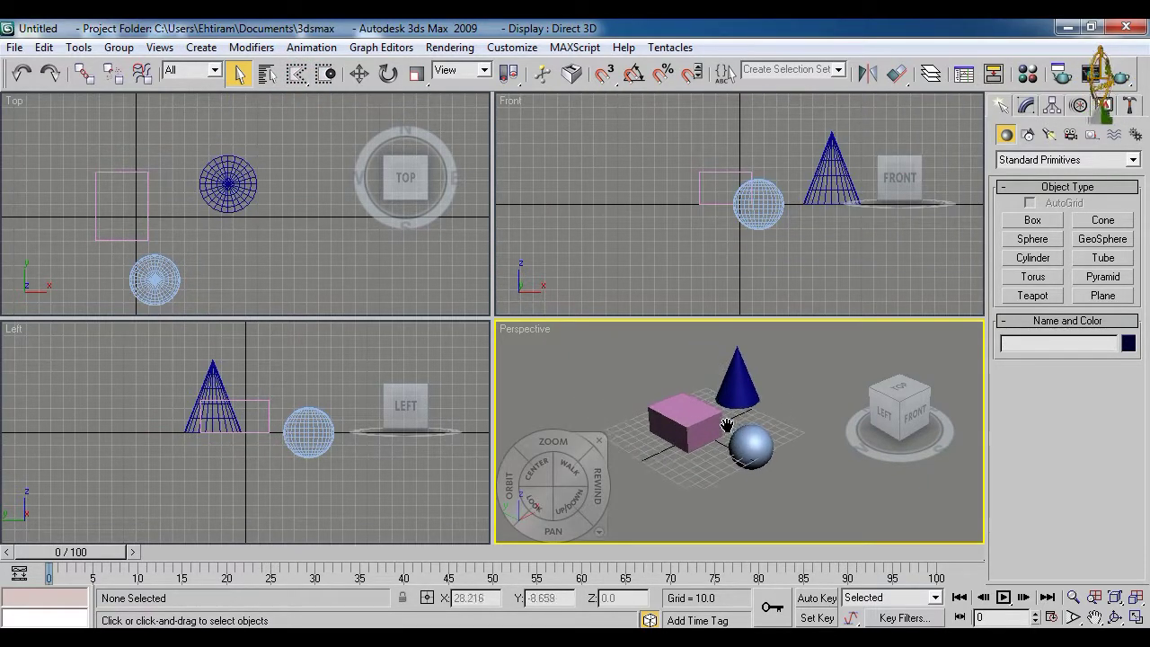
{"action": "scroll", "coordinate": [718, 416], "scroll_direction": "down", "scroll_amount": 3}
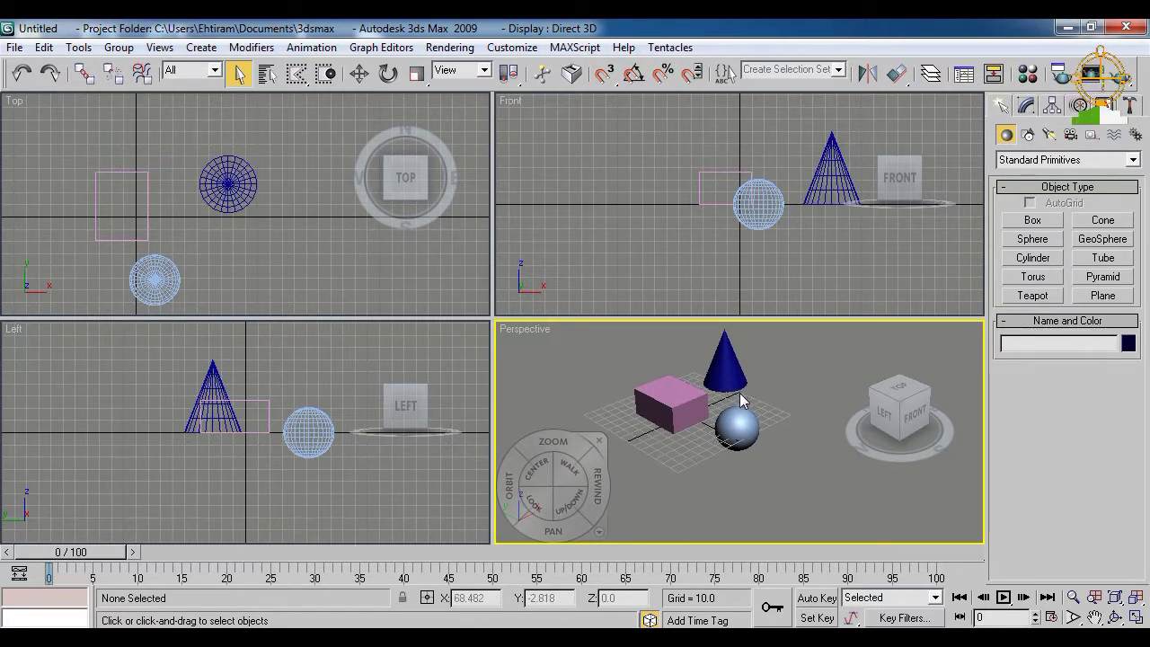
{"action": "middle_click_drag", "start_coordinate": [742, 401], "coordinate": [761, 439]}
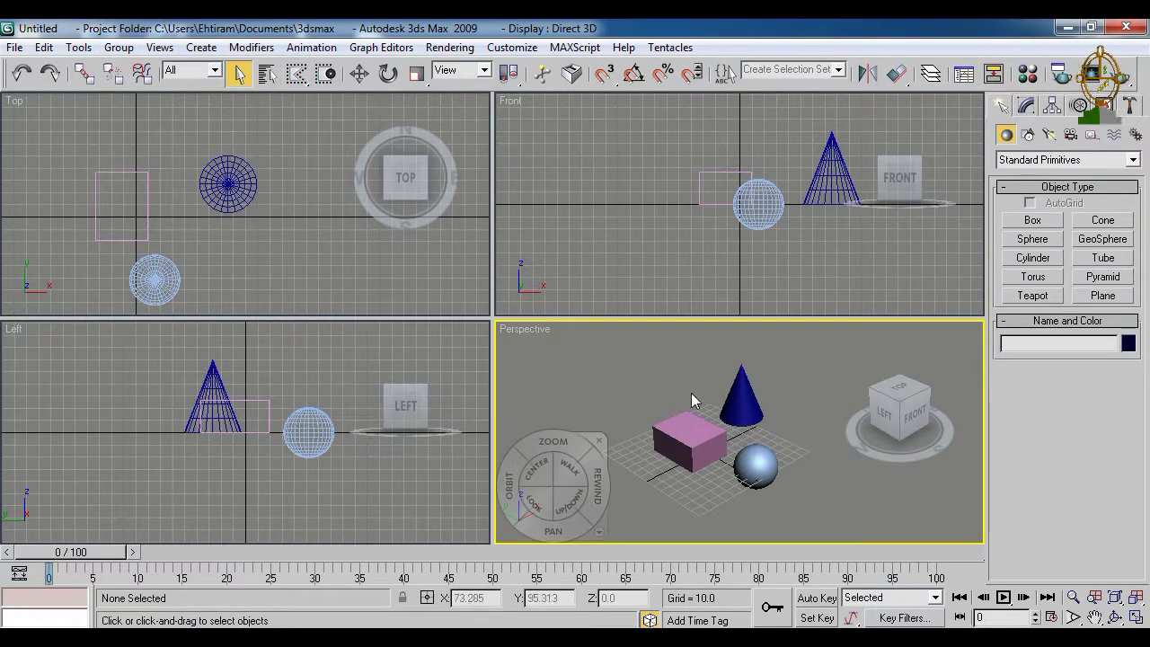
{"action": "scroll", "coordinate": [669, 391], "scroll_direction": "down", "scroll_amount": 3}
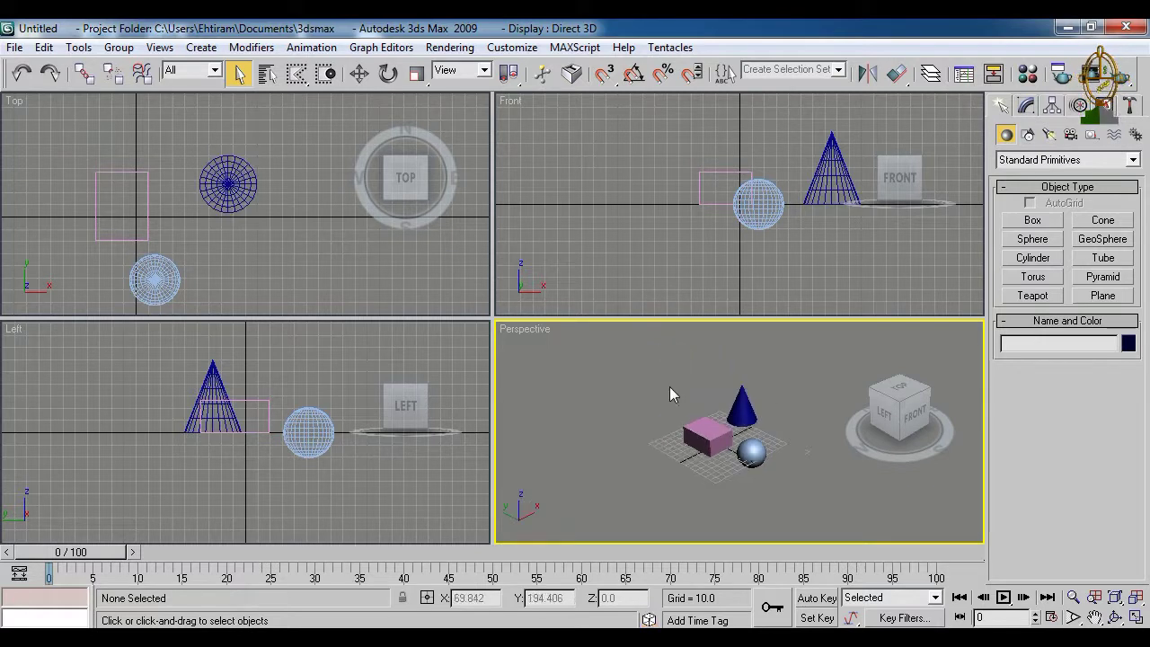
{"action": "mouse_move", "coordinate": [785, 416]}
{"action": "left_mouse_down"}
{"action": "mouse_move", "coordinate": [786, 453]}
{"action": "mouse_move", "coordinate": [761, 454]}
{"action": "mouse_move", "coordinate": [792, 481]}
{"action": "mouse_move", "coordinate": [731, 497]}
{"action": "mouse_move", "coordinate": [679, 478]}
{"action": "mouse_move", "coordinate": [643, 444]}
{"action": "left_mouse_up"}
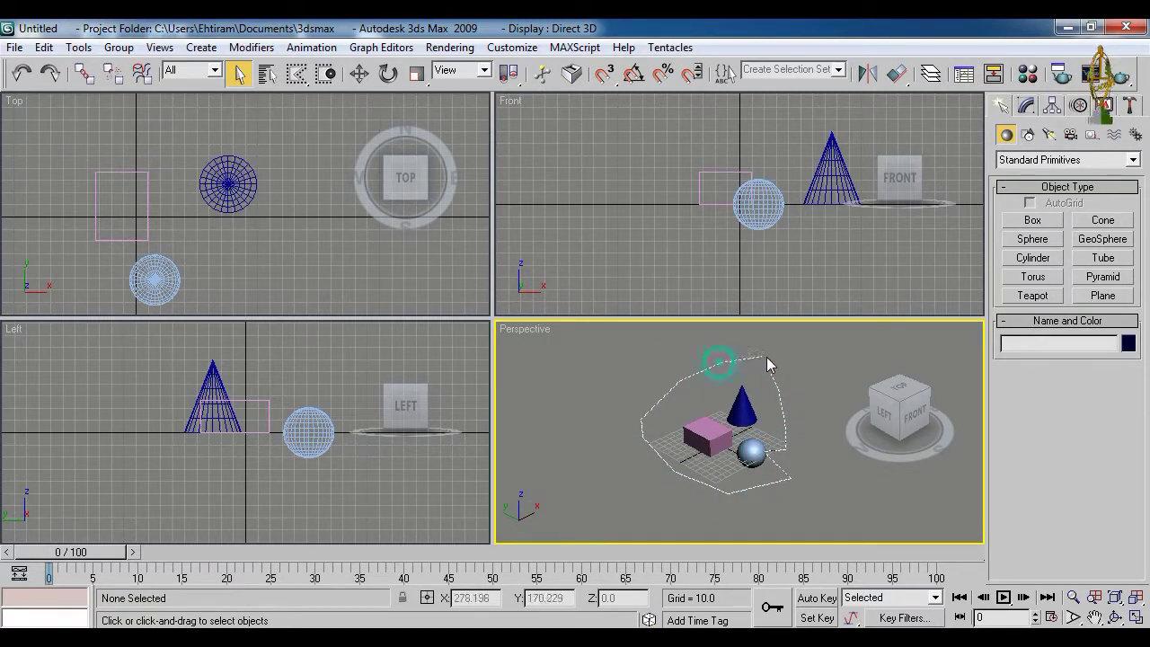
{"action": "mouse_move", "coordinate": [769, 363]}
{"action": "left_mouse_down"}
{"action": "mouse_move", "coordinate": [701, 396]}
{"action": "mouse_move", "coordinate": [660, 442]}
{"action": "mouse_move", "coordinate": [816, 346]}
{"action": "left_mouse_up"}
{"action": "scroll", "coordinate": [743, 440], "scroll_direction": "up", "scroll_amount": 2}
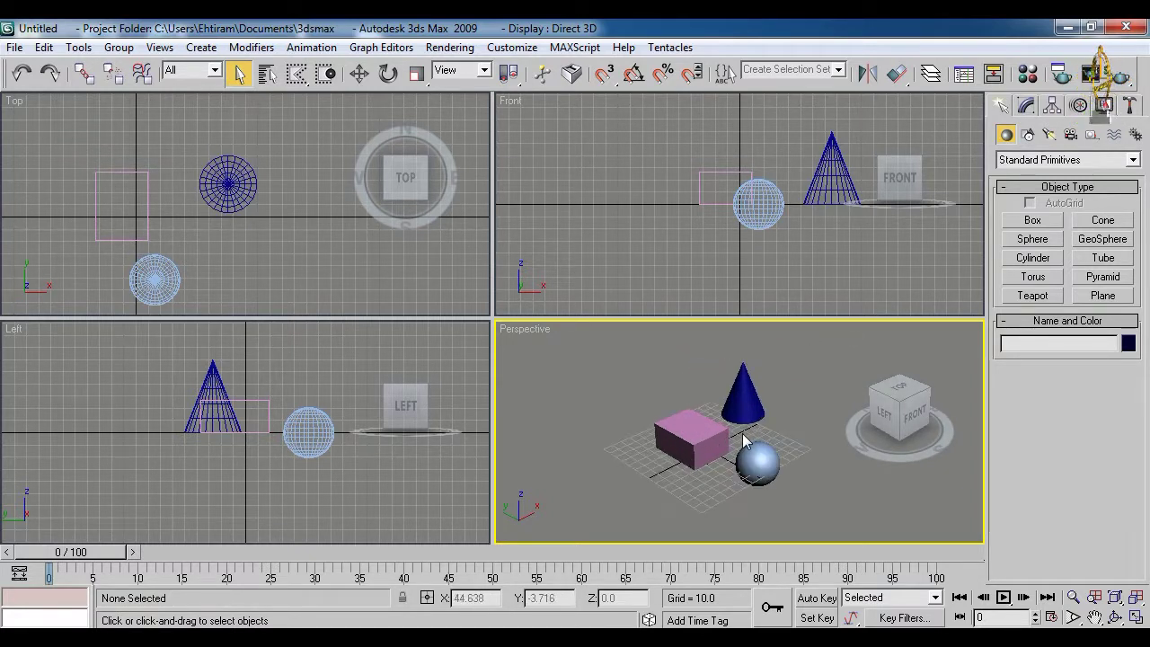
- Select only the cone and box by drawing a closed fence region around them that leaves out the sphere
{"action": "middle_click_drag", "start_coordinate": [768, 449], "coordinate": [716, 378]}
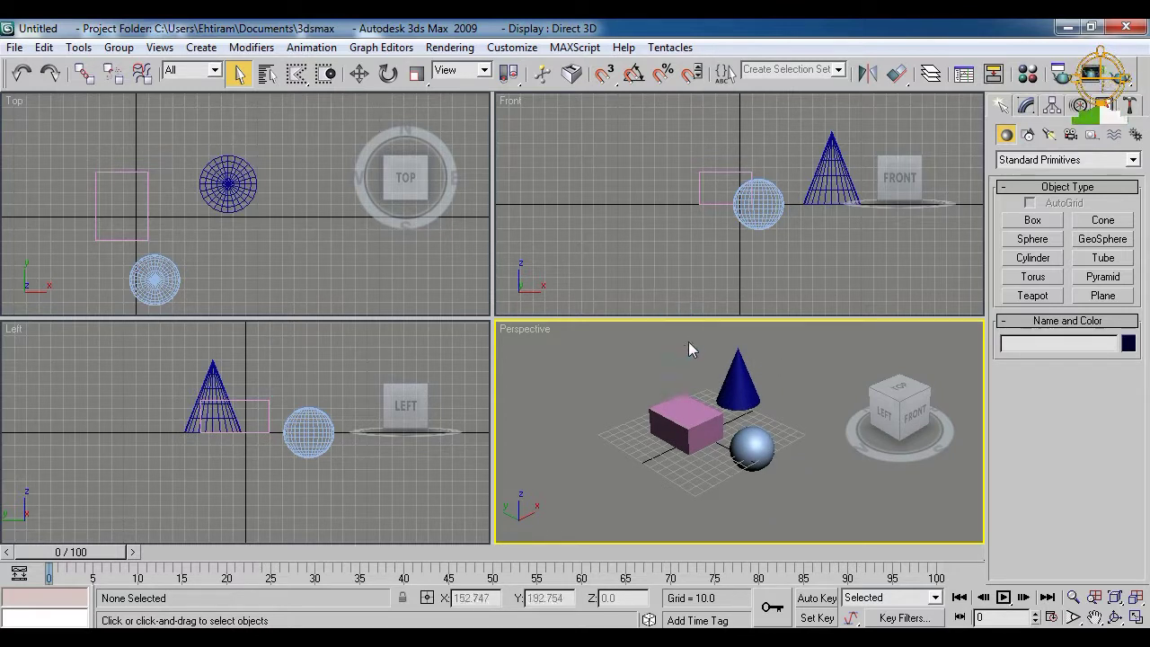
{"action": "mouse_move", "coordinate": [686, 343]}
{"action": "left_mouse_down"}
{"action": "mouse_move", "coordinate": [763, 339]}
{"action": "mouse_move", "coordinate": [784, 369]}
{"action": "left_mouse_up"}
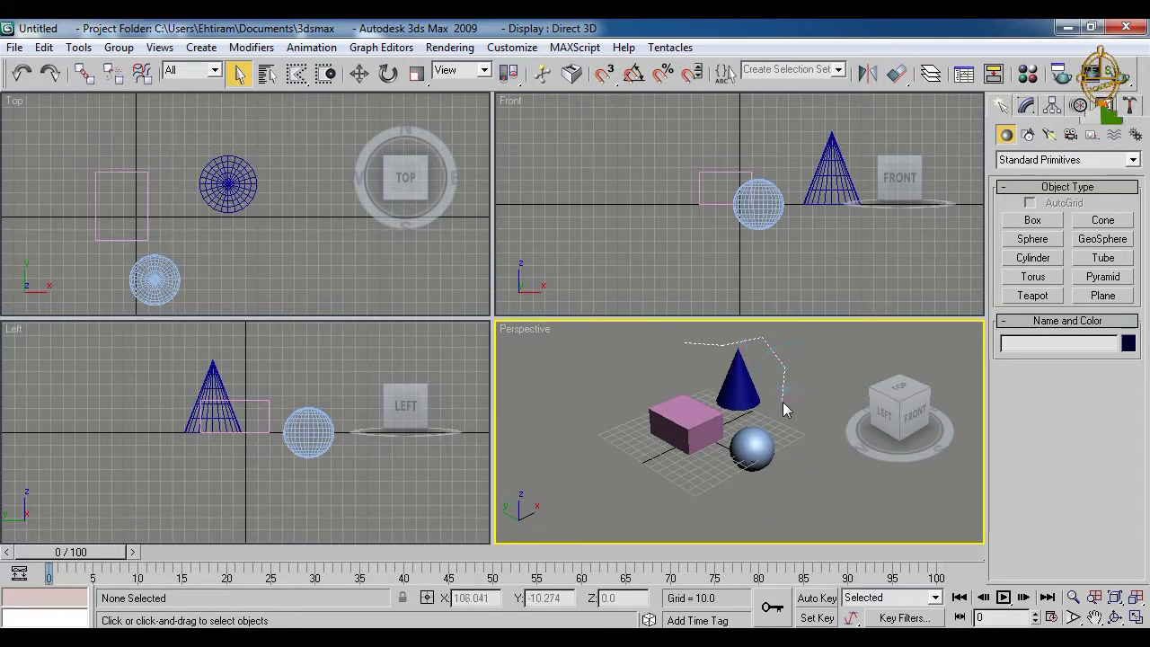
{"action": "mouse_move", "coordinate": [784, 408]}
{"action": "left_mouse_down"}
{"action": "mouse_move", "coordinate": [696, 460]}
{"action": "mouse_move", "coordinate": [642, 460]}
{"action": "mouse_move", "coordinate": [626, 435]}
{"action": "left_mouse_up"}
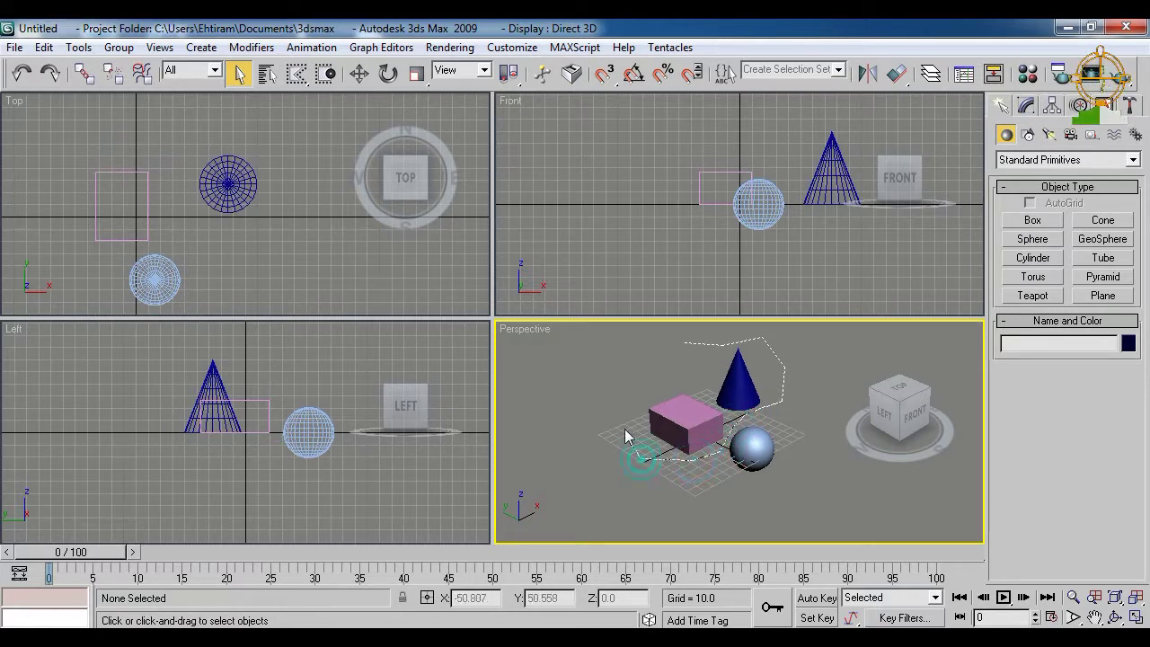
{"action": "left_click_drag", "start_coordinate": [664, 362], "coordinate": [685, 344]}
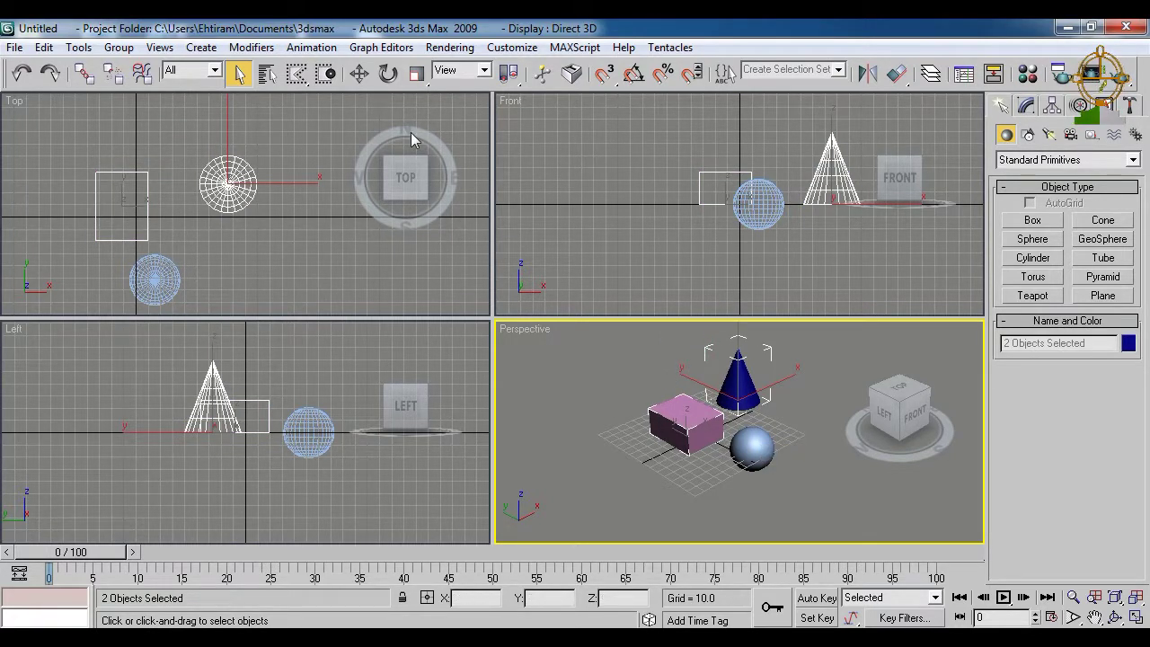
- Turn on Window selection mode and draw a closed fence that surrounds the cone but cuts through the box and the sphere's edge
{"action": "left_click", "coordinate": [327, 75]}
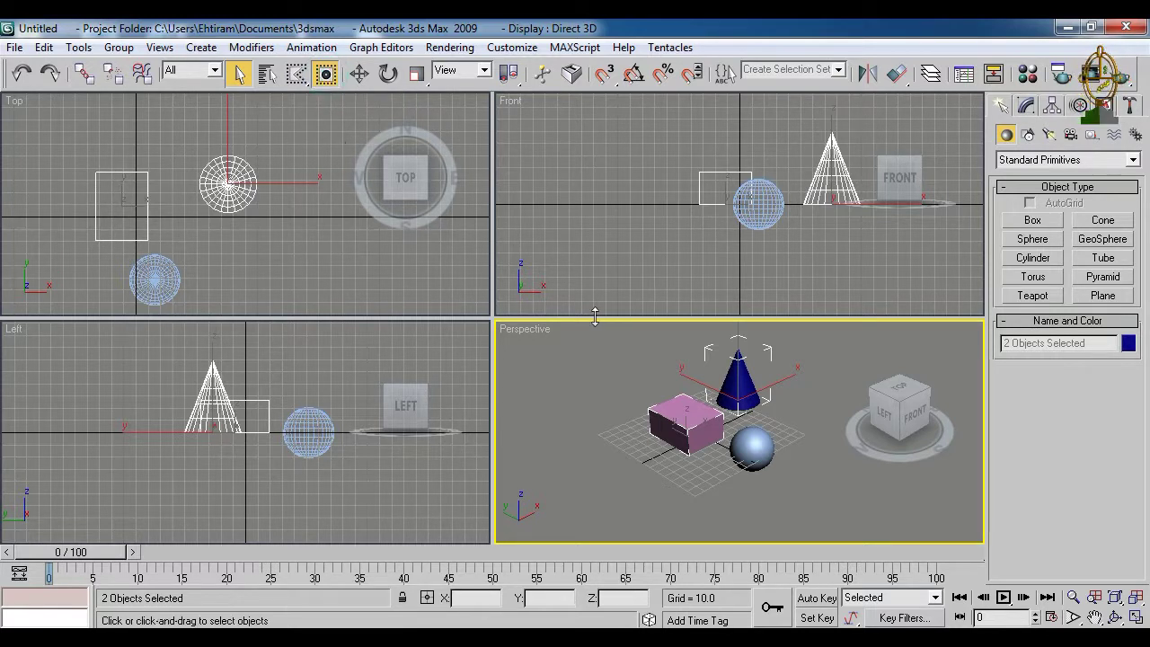
{"action": "left_click", "coordinate": [629, 375]}
{"action": "left_click_drag", "start_coordinate": [692, 484], "coordinate": [695, 489]}
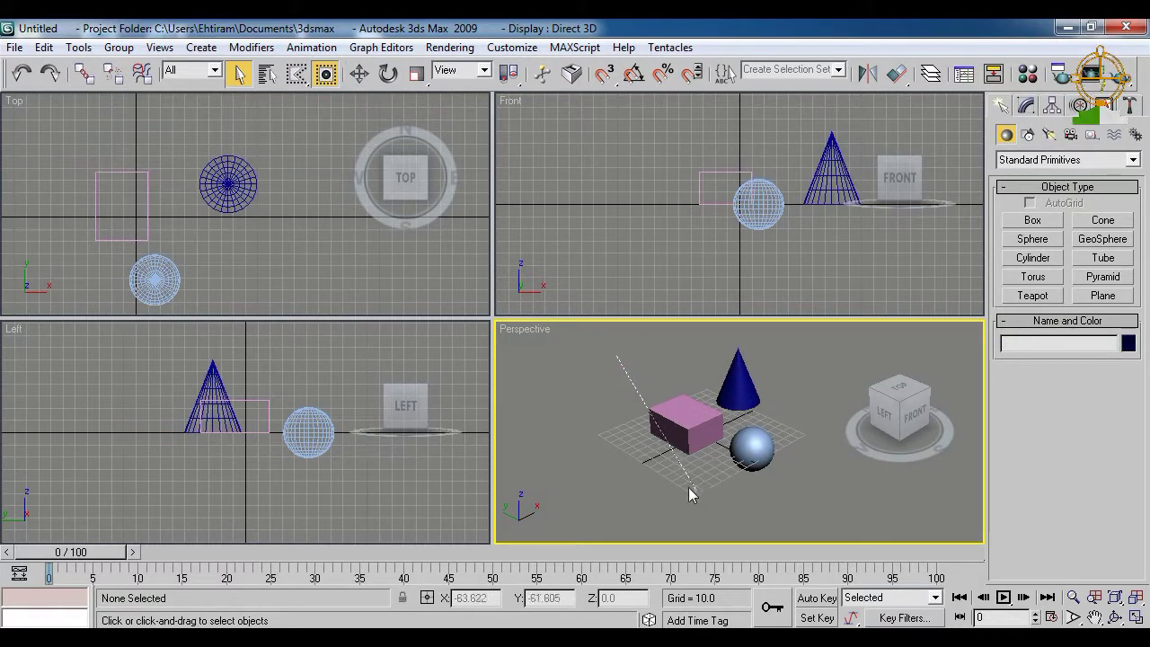
{"action": "left_click", "coordinate": [809, 451]}
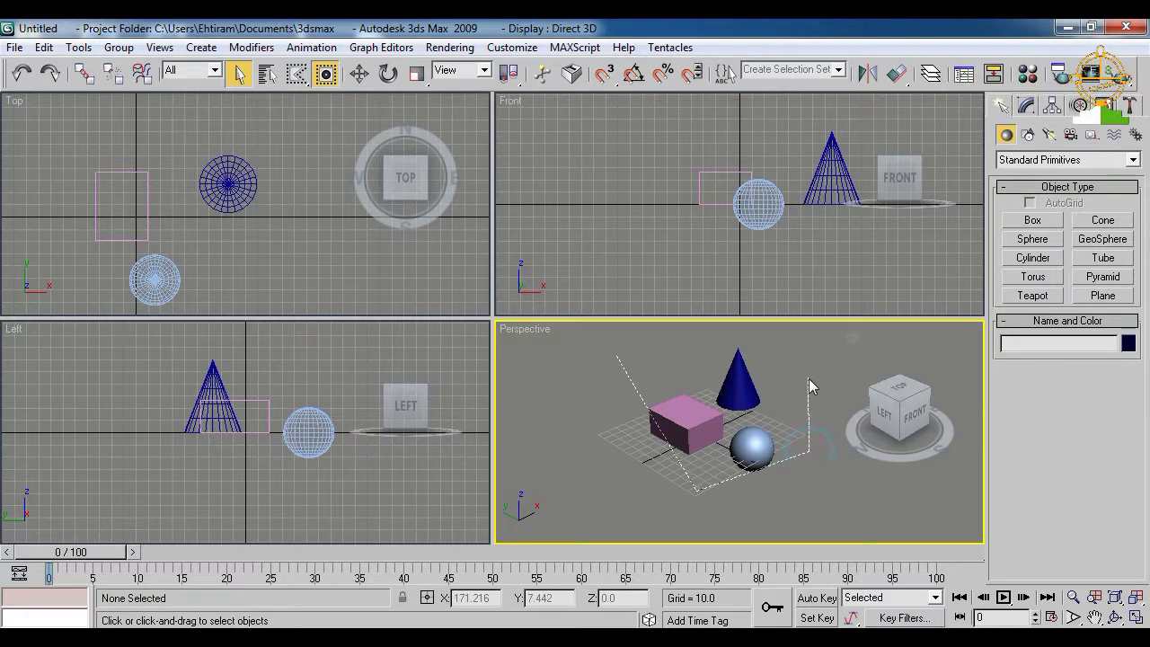
{"action": "left_click", "coordinate": [736, 325]}
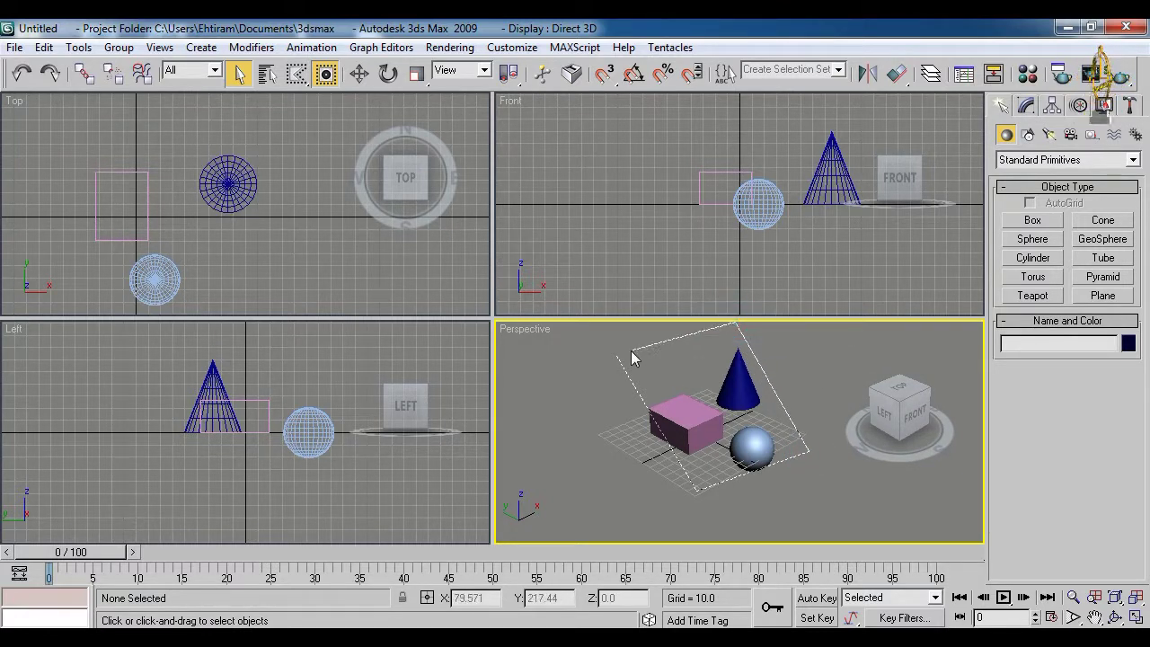
{"action": "double_click", "coordinate": [616, 353]}
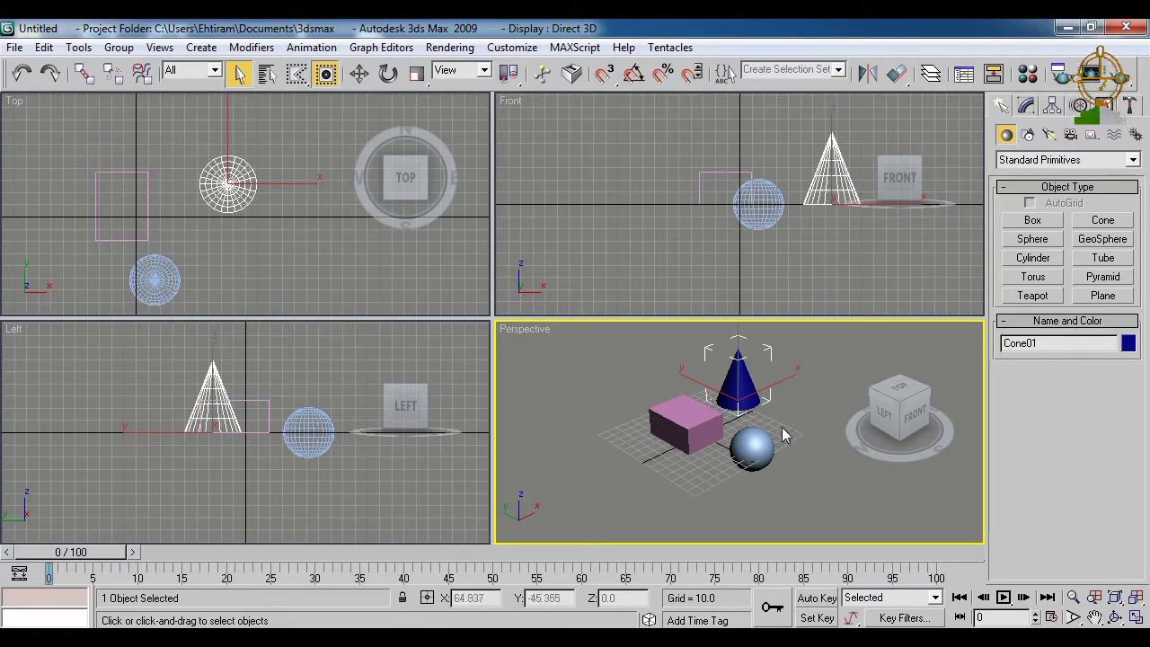
- Select the box, cone and sphere in Window selection mode by enclosing all of them completely in a fence region
{"action": "middle_click_drag", "start_coordinate": [783, 436], "coordinate": [757, 417]}
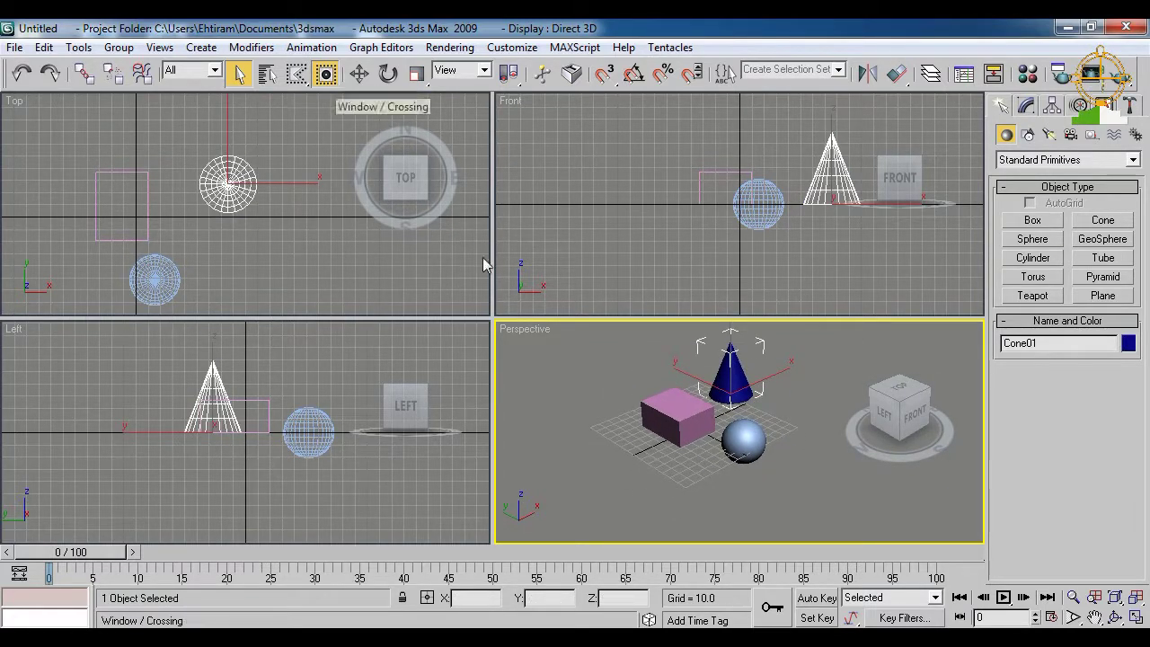
{"action": "left_click", "coordinate": [326, 74]}
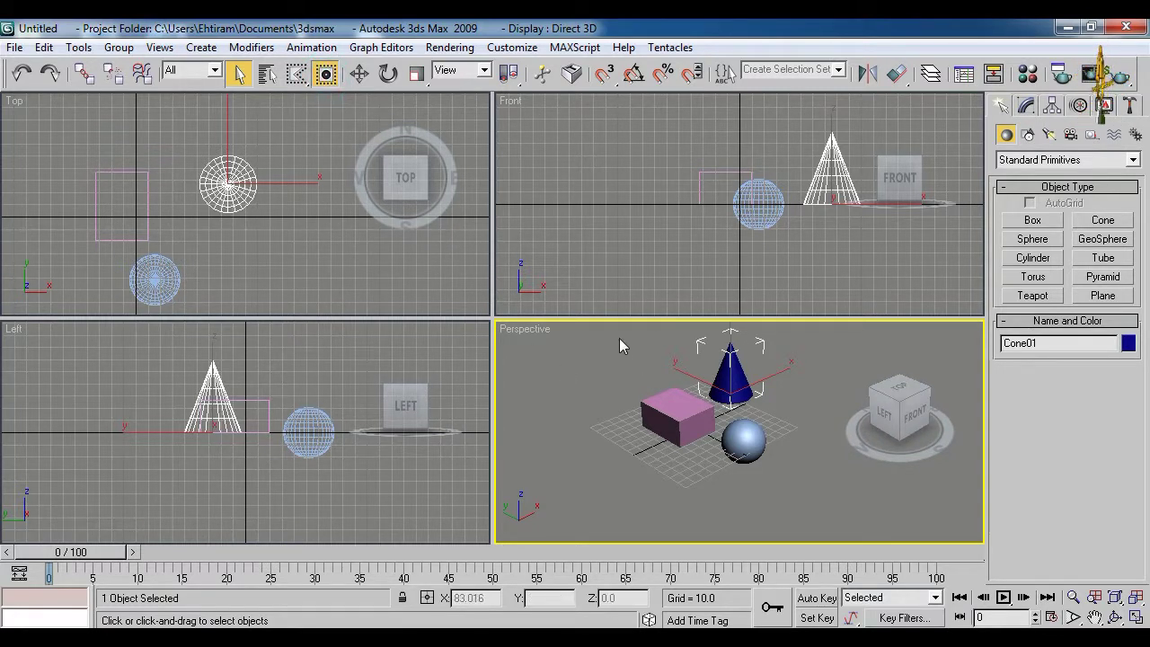
{"action": "left_click_drag", "start_coordinate": [619, 338], "coordinate": [607, 465]}
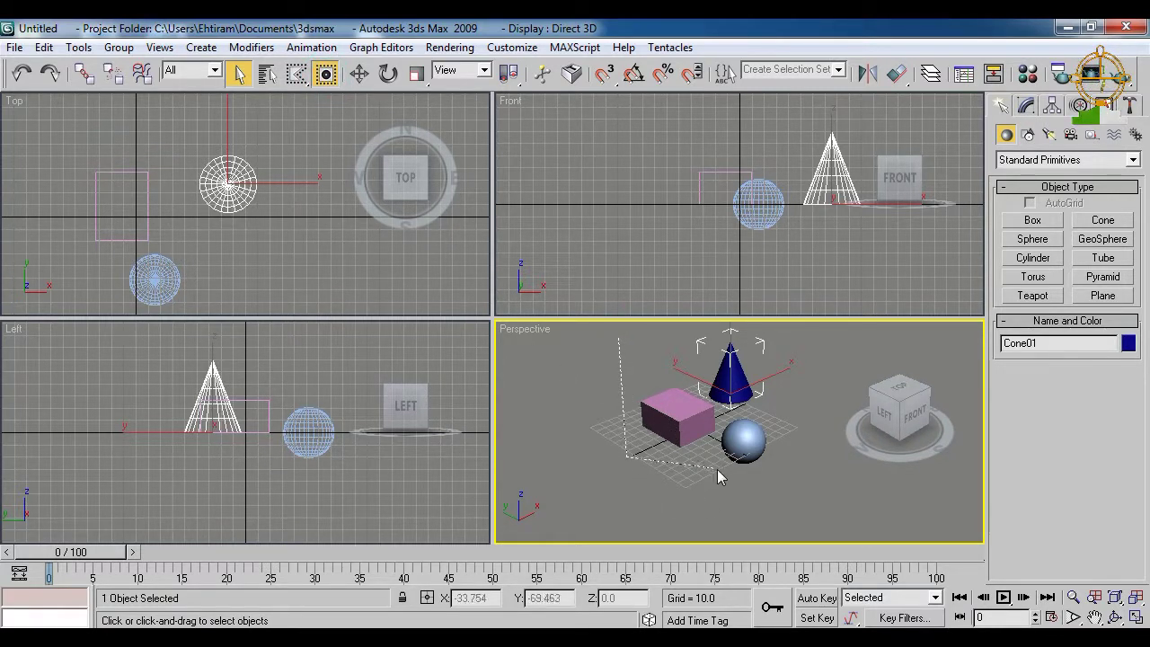
{"action": "mouse_move", "coordinate": [718, 476]}
{"action": "left_mouse_down"}
{"action": "mouse_move", "coordinate": [736, 494]}
{"action": "mouse_move", "coordinate": [805, 500]}
{"action": "mouse_move", "coordinate": [808, 400]}
{"action": "mouse_move", "coordinate": [795, 344]}
{"action": "mouse_move", "coordinate": [616, 336]}
{"action": "left_mouse_up"}
{"action": "scroll", "coordinate": [795, 350], "scroll_direction": "down", "scroll_amount": 2}
{"action": "scroll", "coordinate": [759, 429], "scroll_direction": "up", "scroll_amount": 2}
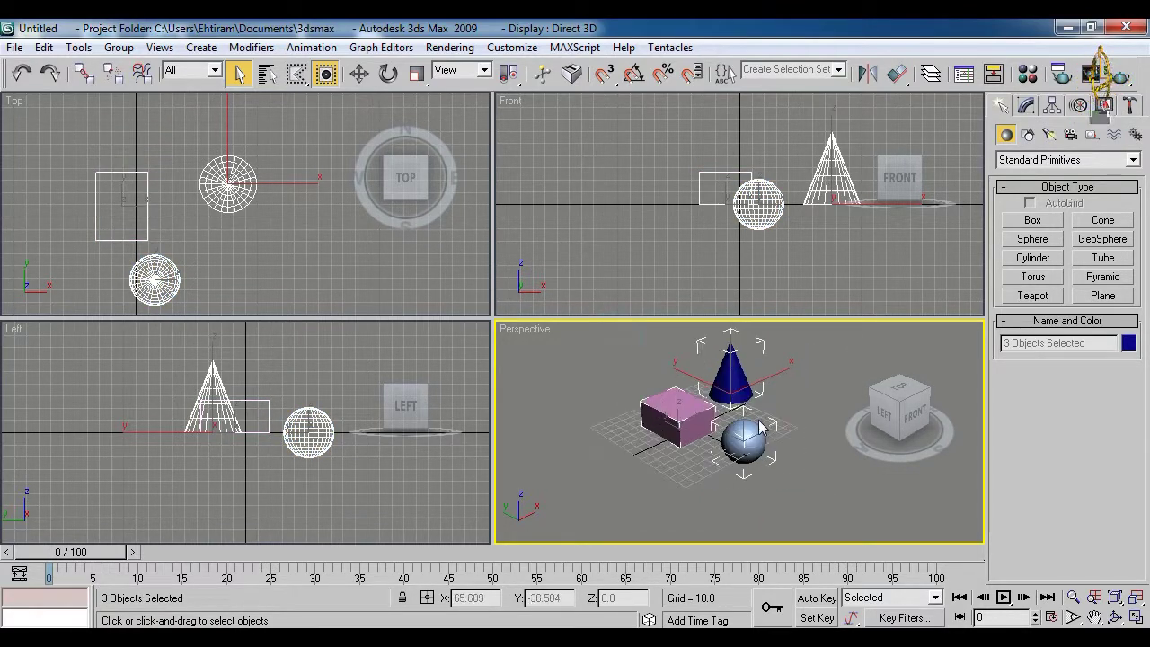
- Clear the selection, switch to a rectangular selection region and select the box, cone and sphere by enclosing them completely
{"action": "middle_click_drag", "start_coordinate": [759, 429], "coordinate": [744, 455]}
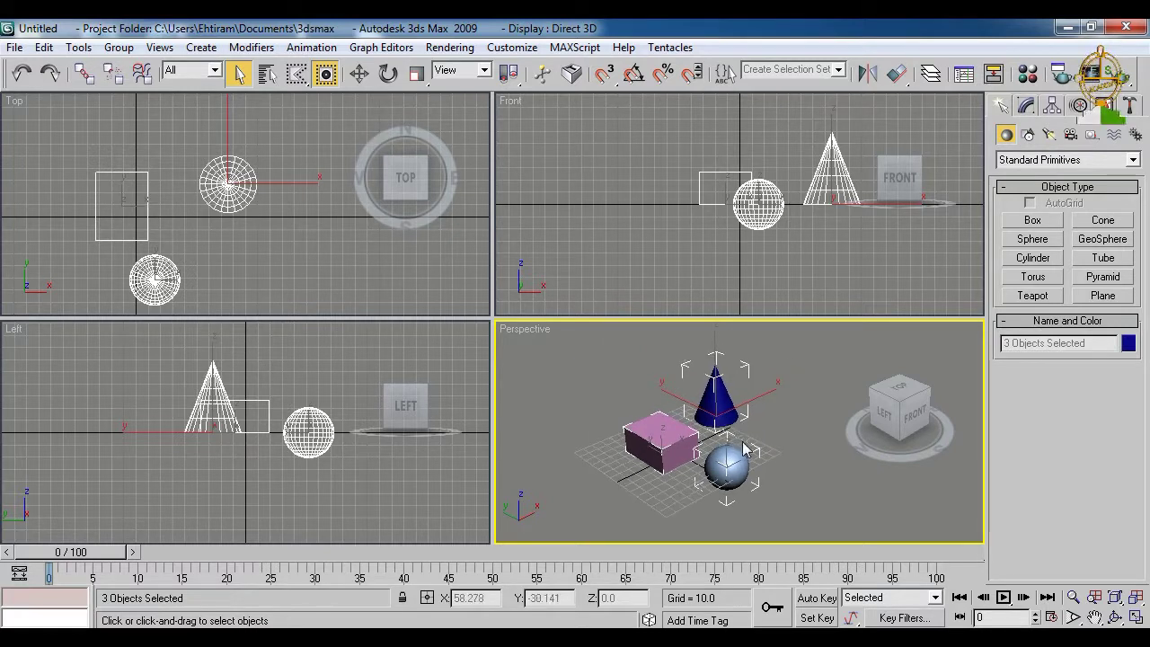
{"action": "left_click", "coordinate": [641, 396]}
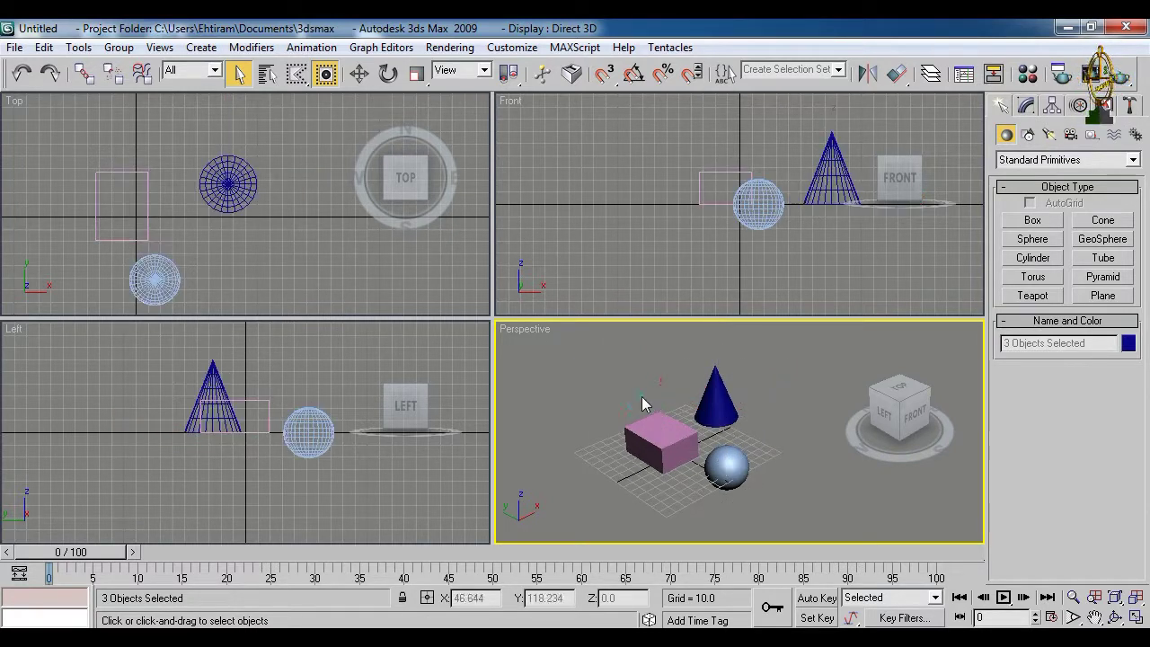
{"action": "left_click", "coordinate": [326, 74]}
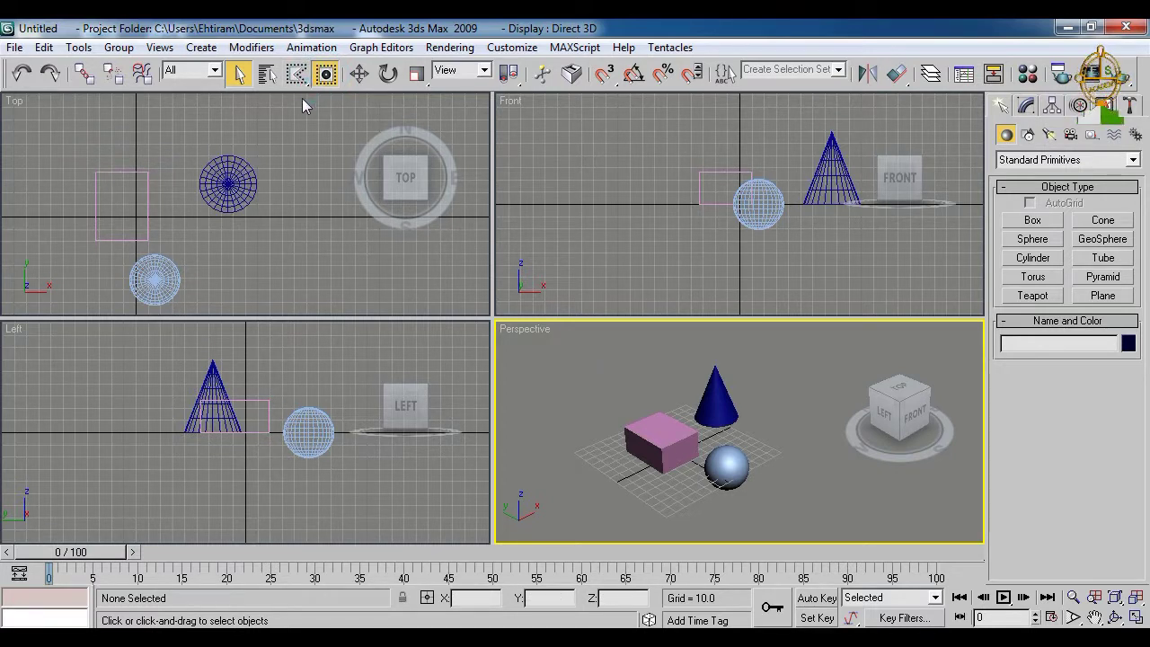
{"action": "left_click_drag", "start_coordinate": [305, 85], "coordinate": [300, 105]}
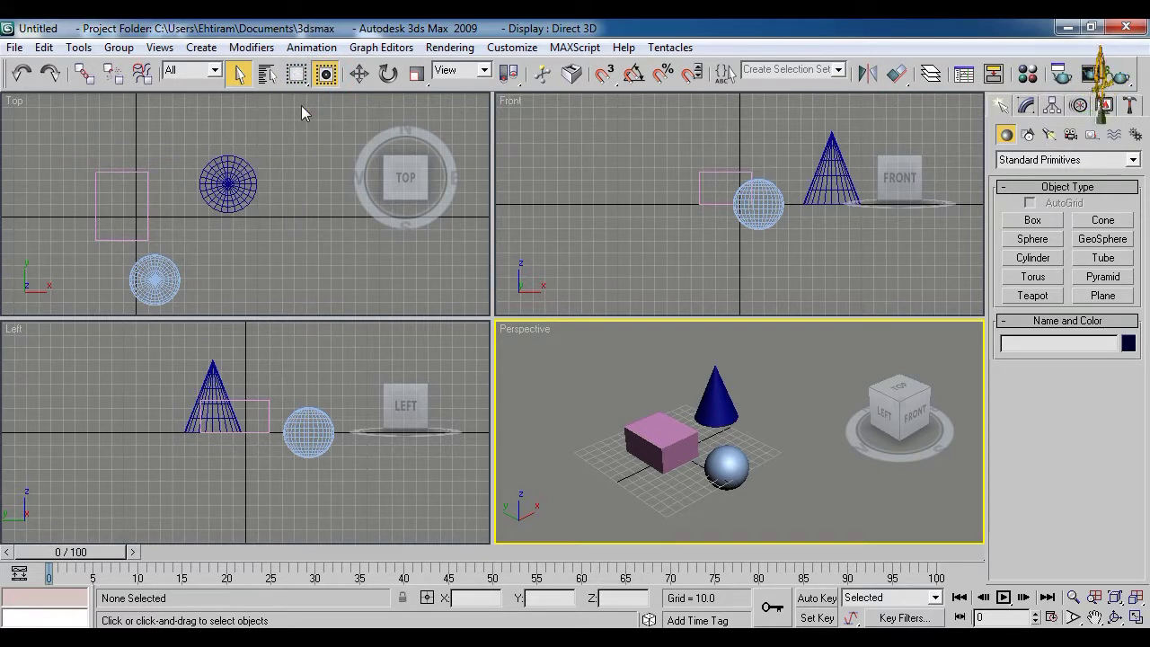
{"action": "middle_click_drag", "start_coordinate": [629, 359], "coordinate": [633, 337]}
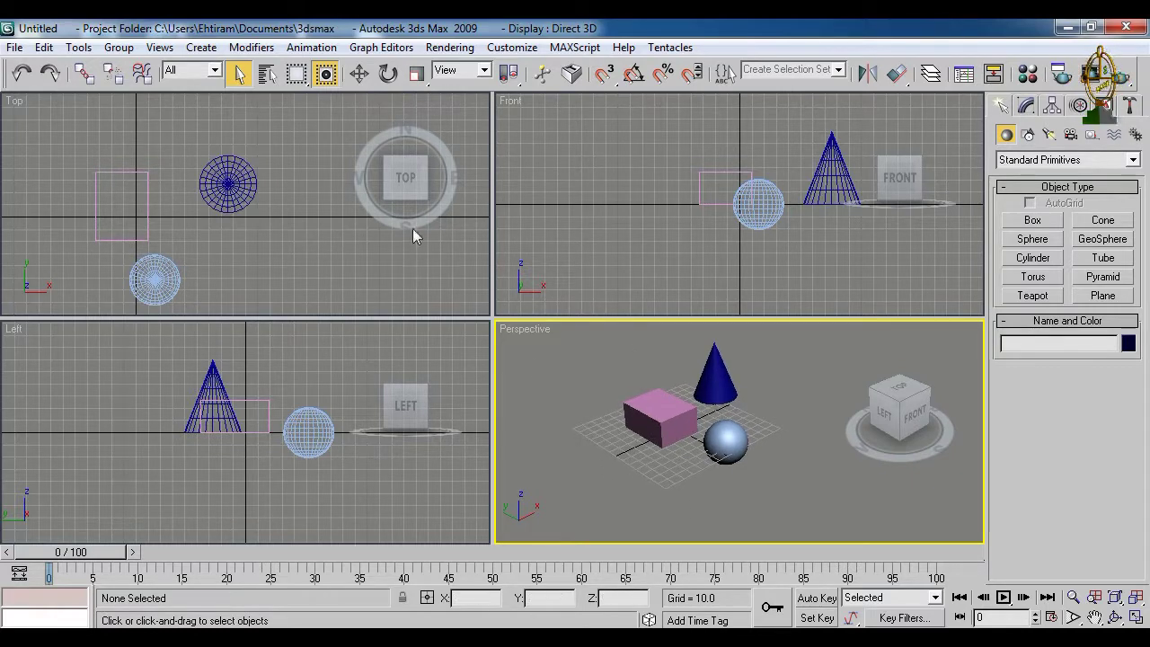
{"action": "left_click_drag", "start_coordinate": [619, 338], "coordinate": [775, 486]}
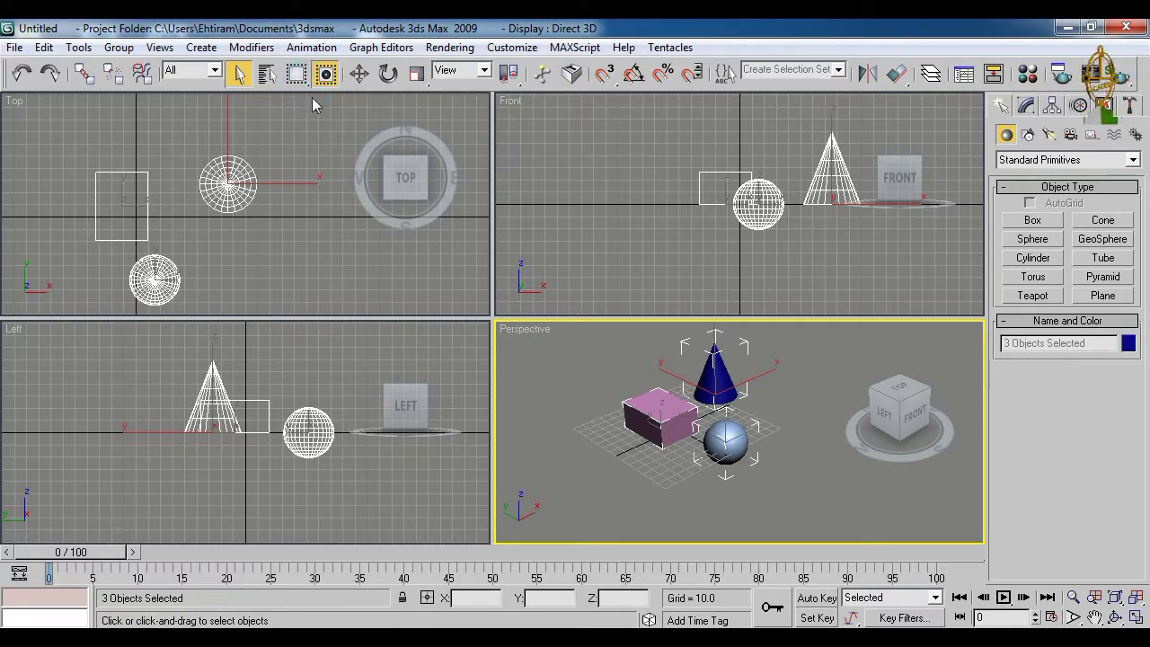
- Clear the selection and, in Window mode, draw a rectangular region that fully encloses the box but only cuts through the cone and sphere
{"action": "left_click_drag", "start_coordinate": [297, 74], "coordinate": [299, 105]}
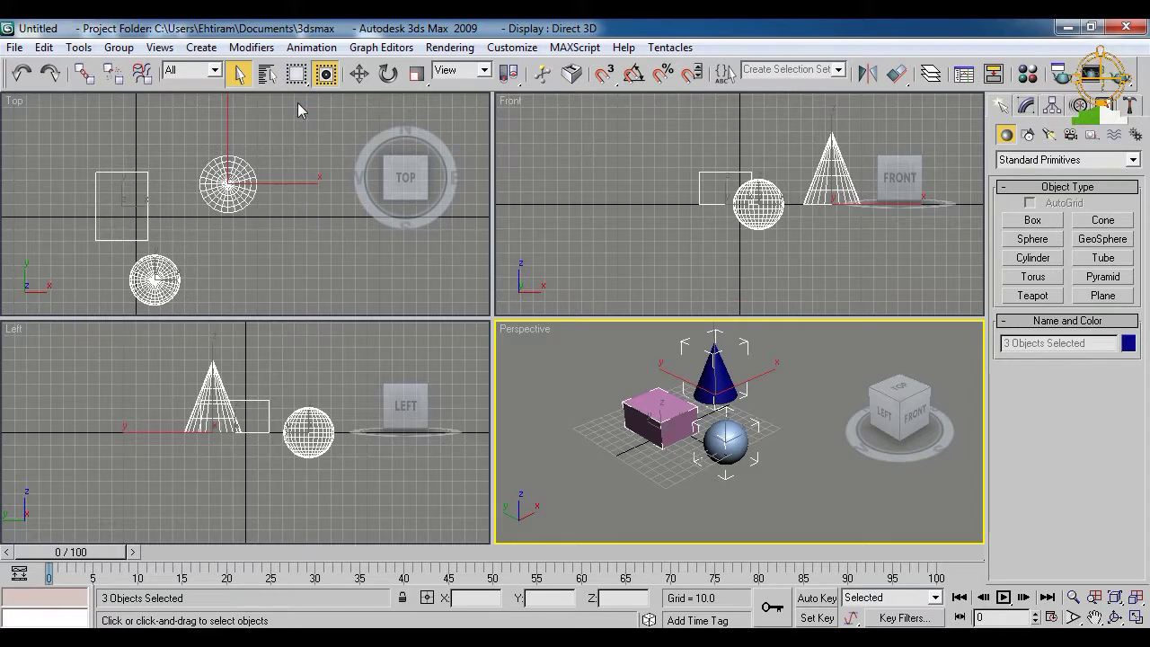
{"action": "middle_click_drag", "start_coordinate": [673, 398], "coordinate": [767, 425]}
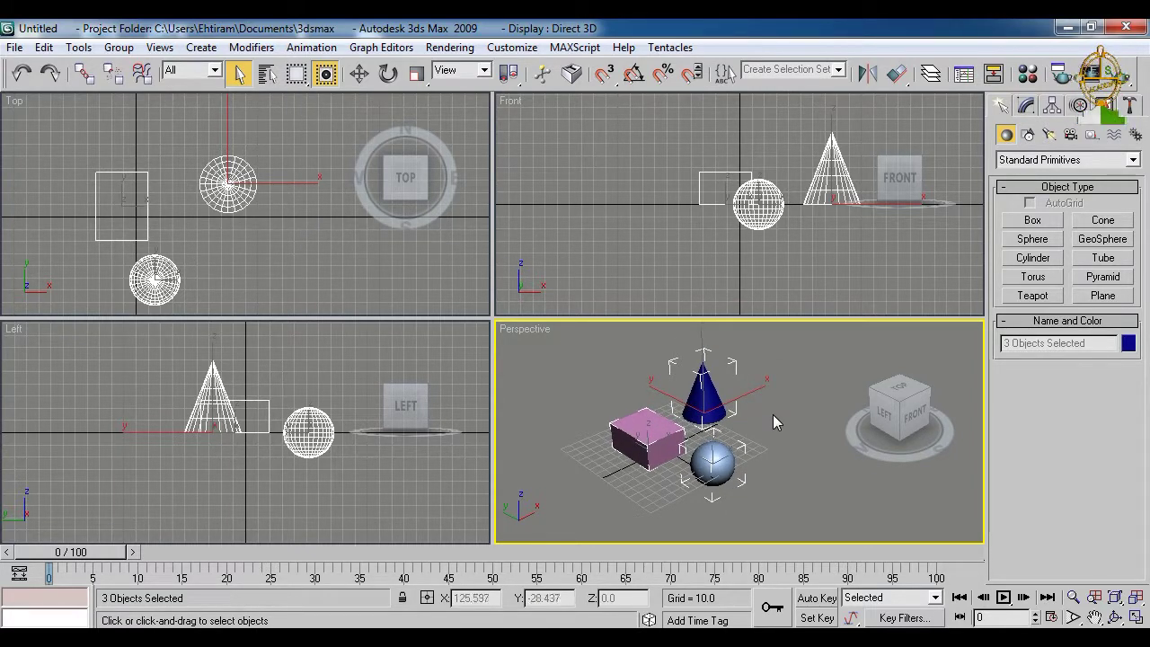
{"action": "left_click", "coordinate": [768, 391]}
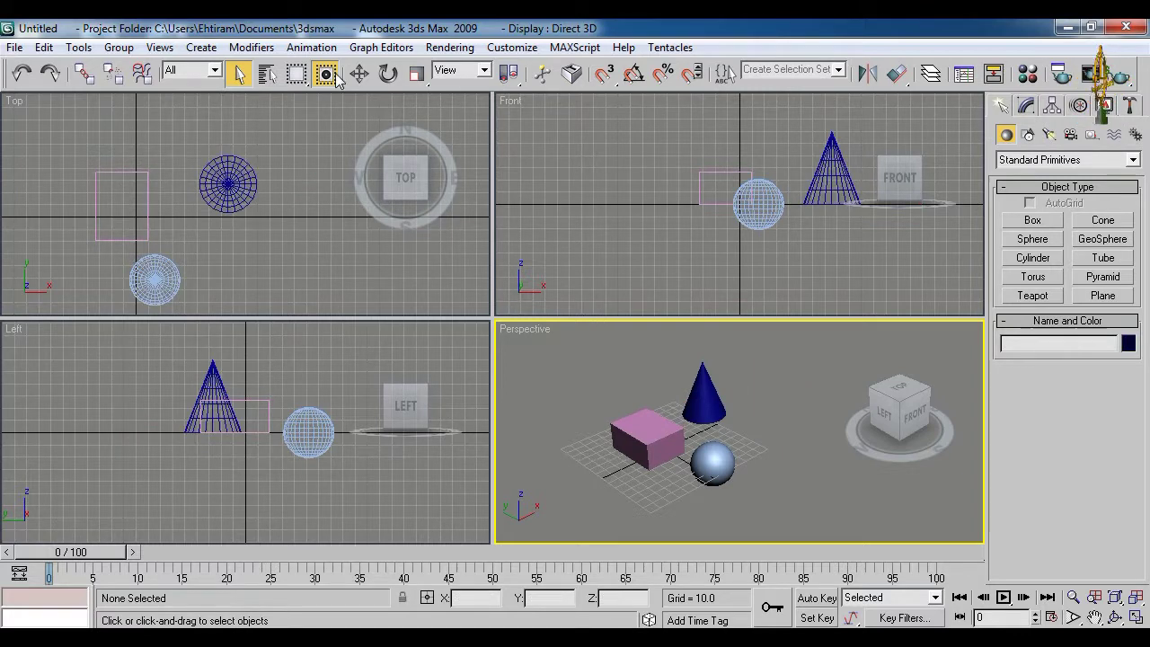
{"action": "left_click_drag", "start_coordinate": [584, 385], "coordinate": [785, 534]}
{"action": "left_click", "coordinate": [569, 351]}
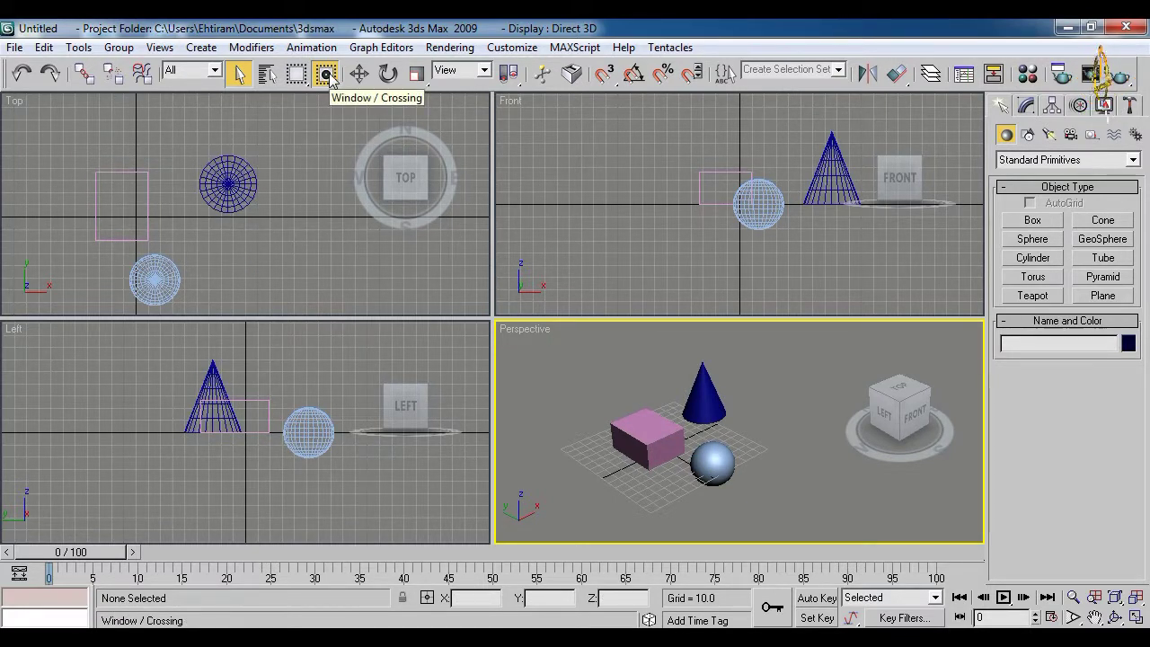
{"action": "middle_click_drag", "start_coordinate": [590, 470], "coordinate": [669, 439]}
{"action": "left_click_drag", "start_coordinate": [627, 385], "coordinate": [748, 516]}
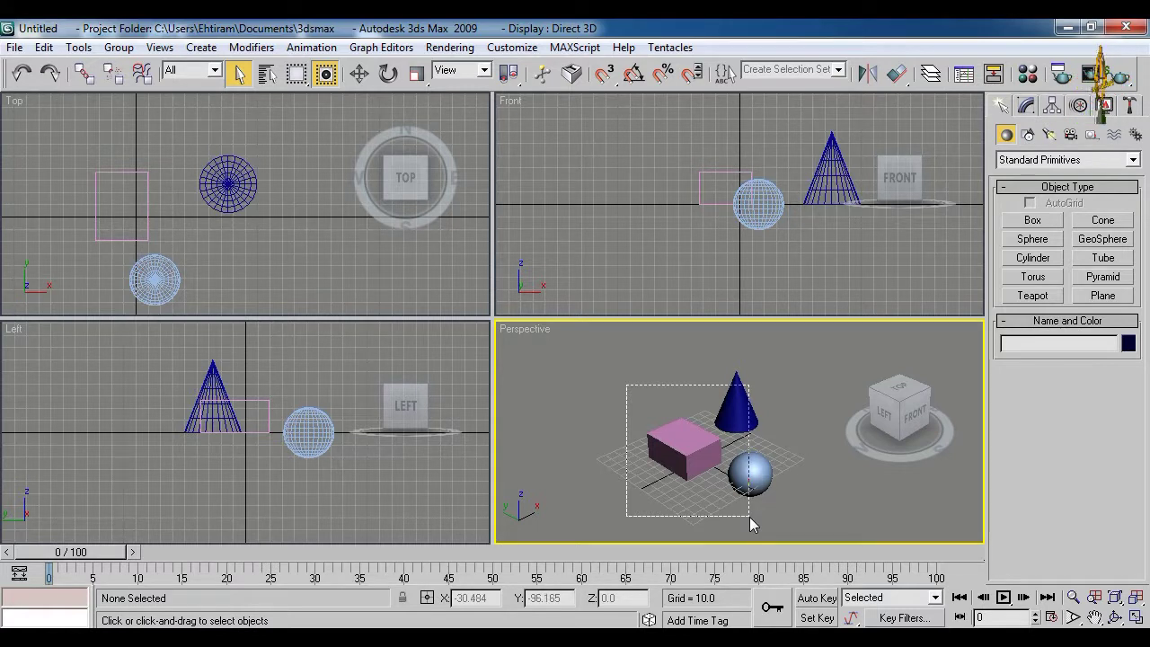
{"action": "left_click_drag", "start_coordinate": [749, 516], "coordinate": [752, 514]}
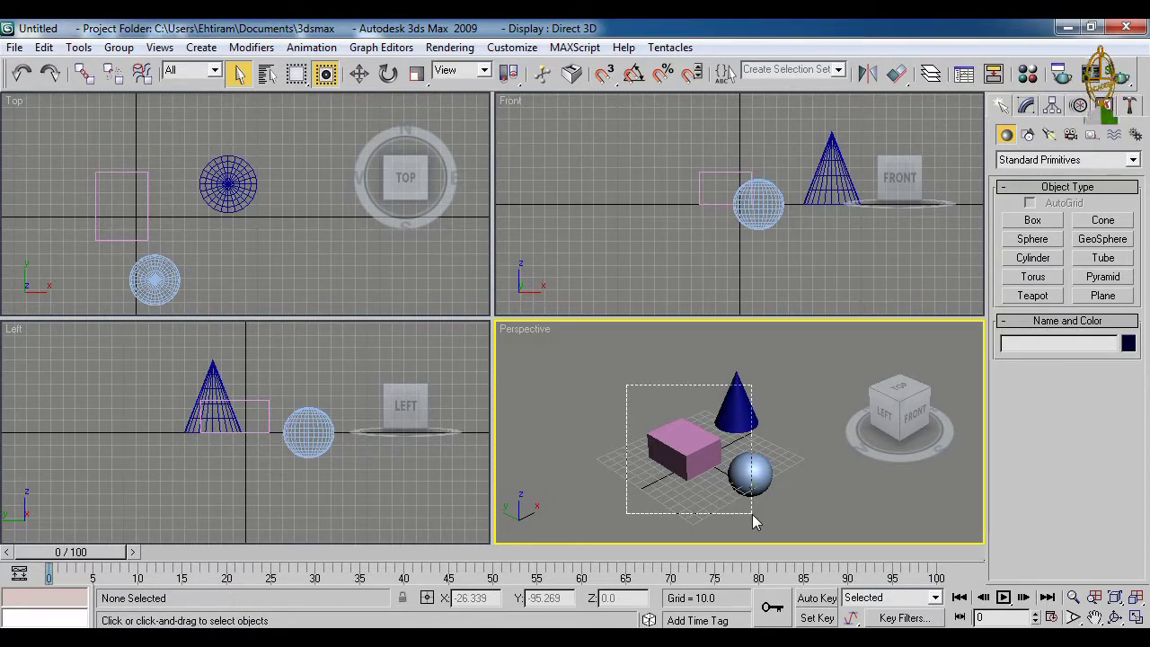
{"action": "left_click_drag", "start_coordinate": [751, 514], "coordinate": [752, 516]}
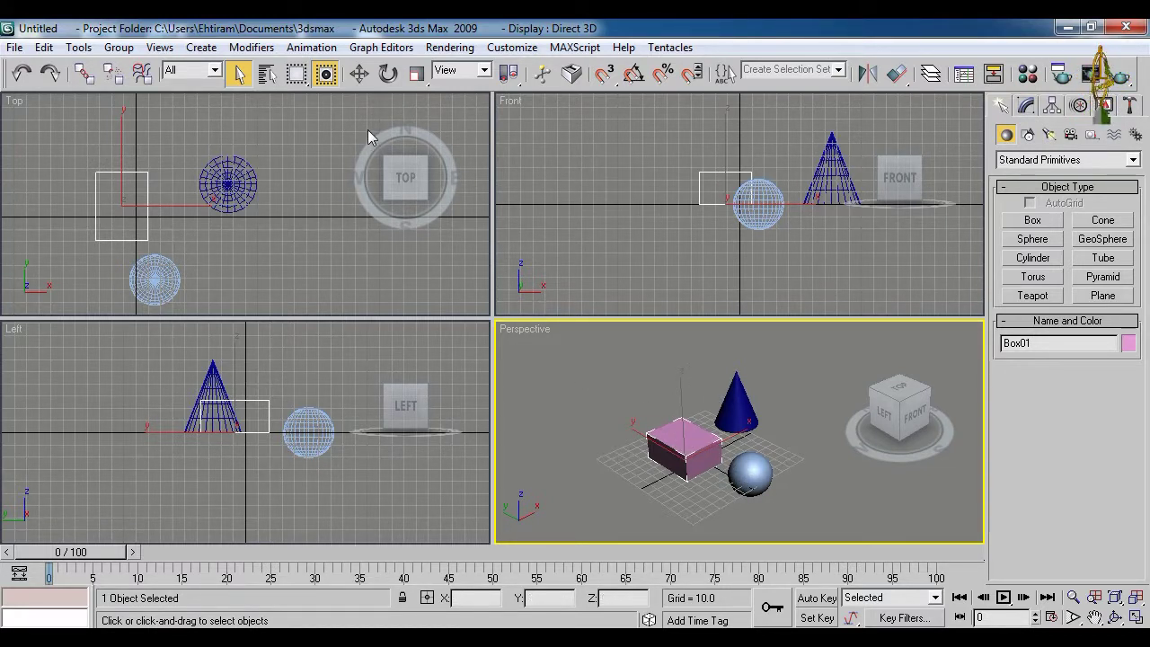
- Switch to Crossing selection mode, select all three objects with rectangular regions dragged from different corners, and clear the selection
{"action": "left_click", "coordinate": [327, 77]}
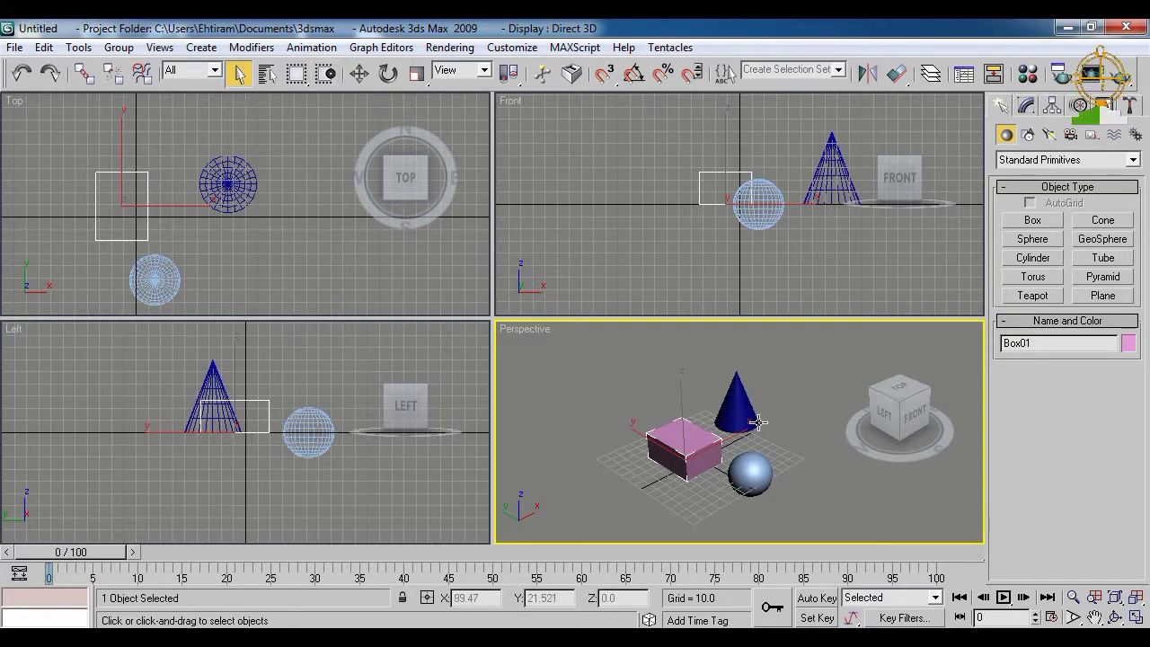
{"action": "left_click", "coordinate": [641, 372]}
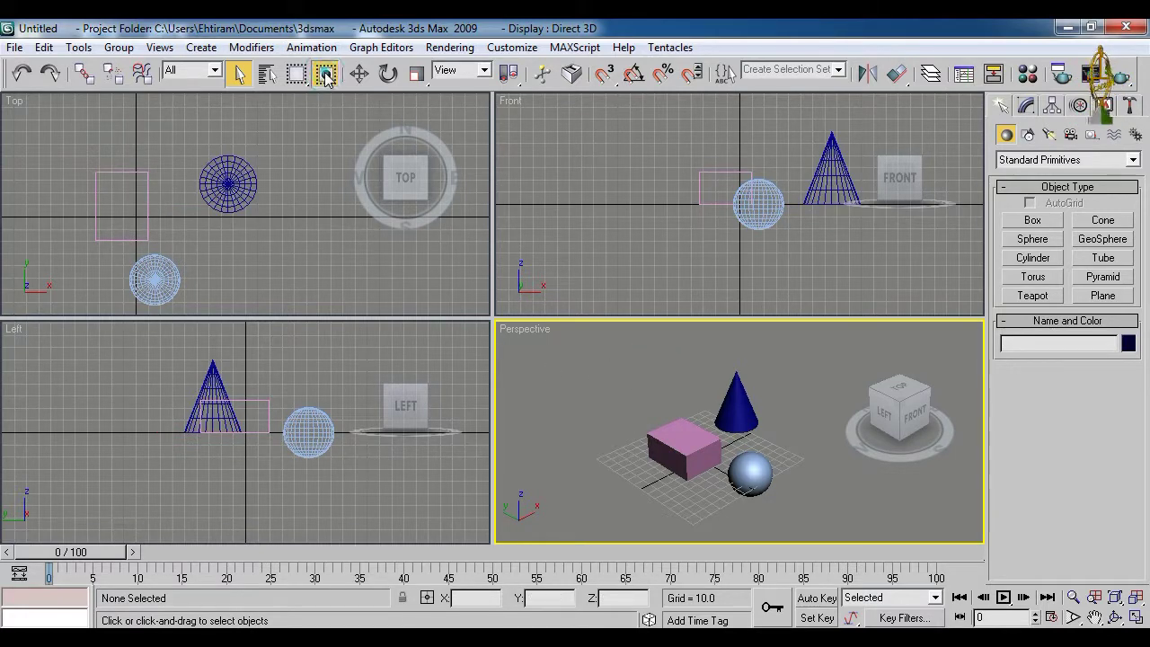
{"action": "left_click_drag", "start_coordinate": [645, 352], "coordinate": [801, 509]}
{"action": "left_click_drag", "start_coordinate": [591, 335], "coordinate": [742, 527]}
{"action": "left_click_drag", "start_coordinate": [798, 352], "coordinate": [628, 503]}
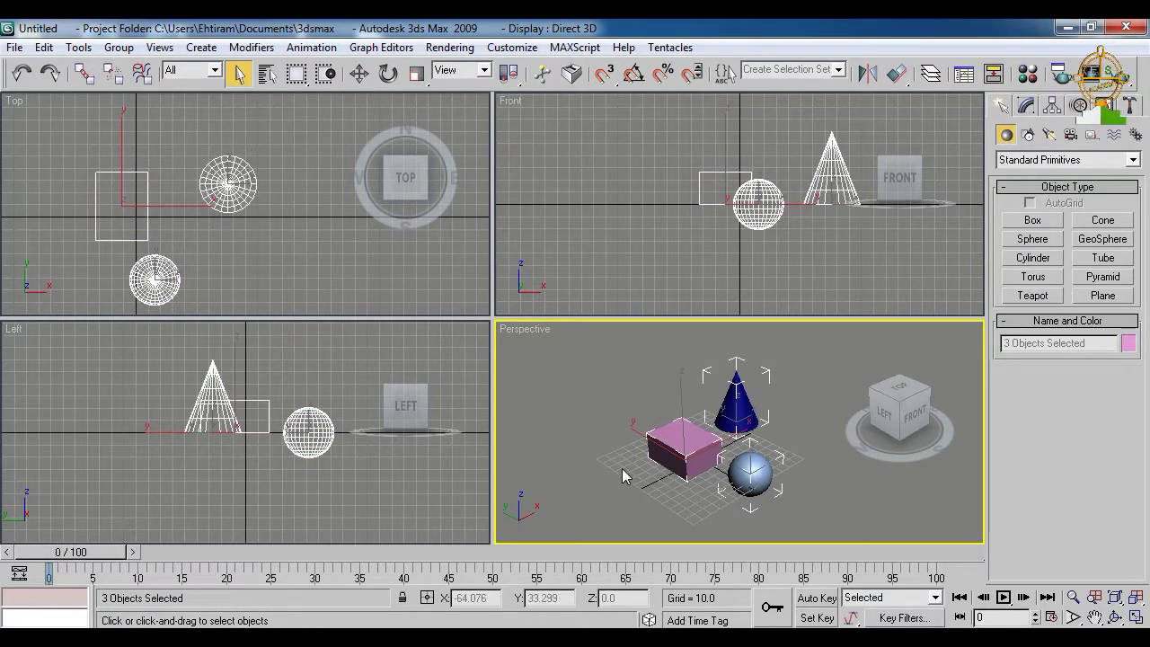
{"action": "left_click_drag", "start_coordinate": [598, 358], "coordinate": [813, 546]}
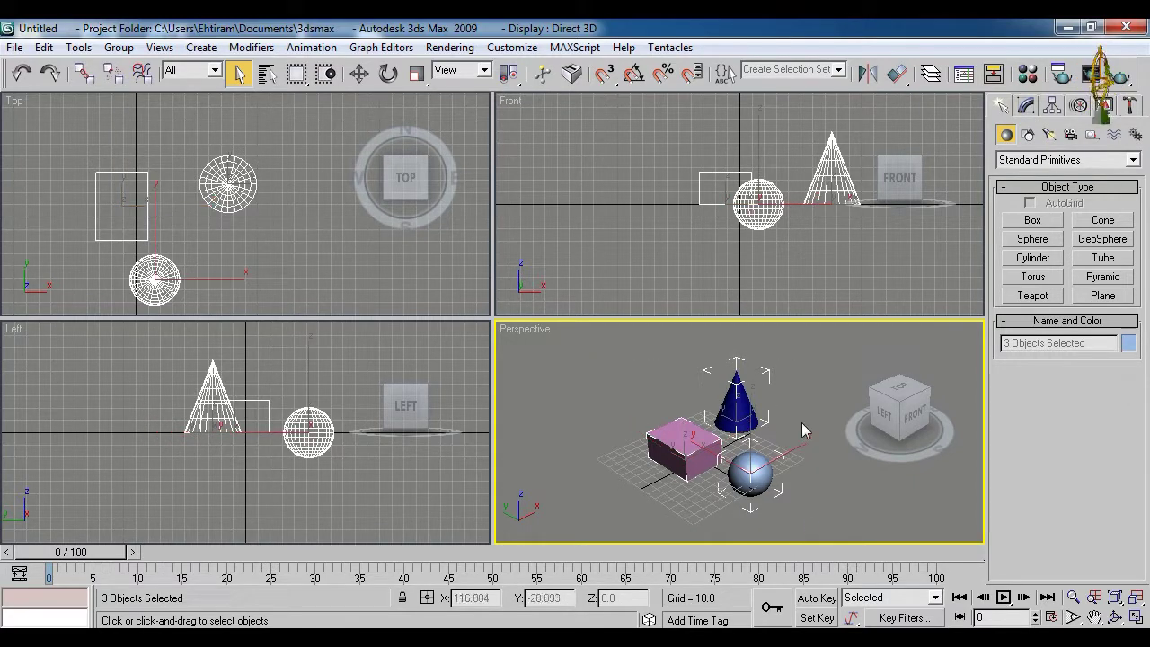
{"action": "left_click", "coordinate": [801, 421]}
- Zoom in on the objects in the Top view and enlarge its viewport by shifting the intersection shared by the four viewports
{"action": "left_click_drag", "start_coordinate": [610, 261], "coordinate": [389, 160]}
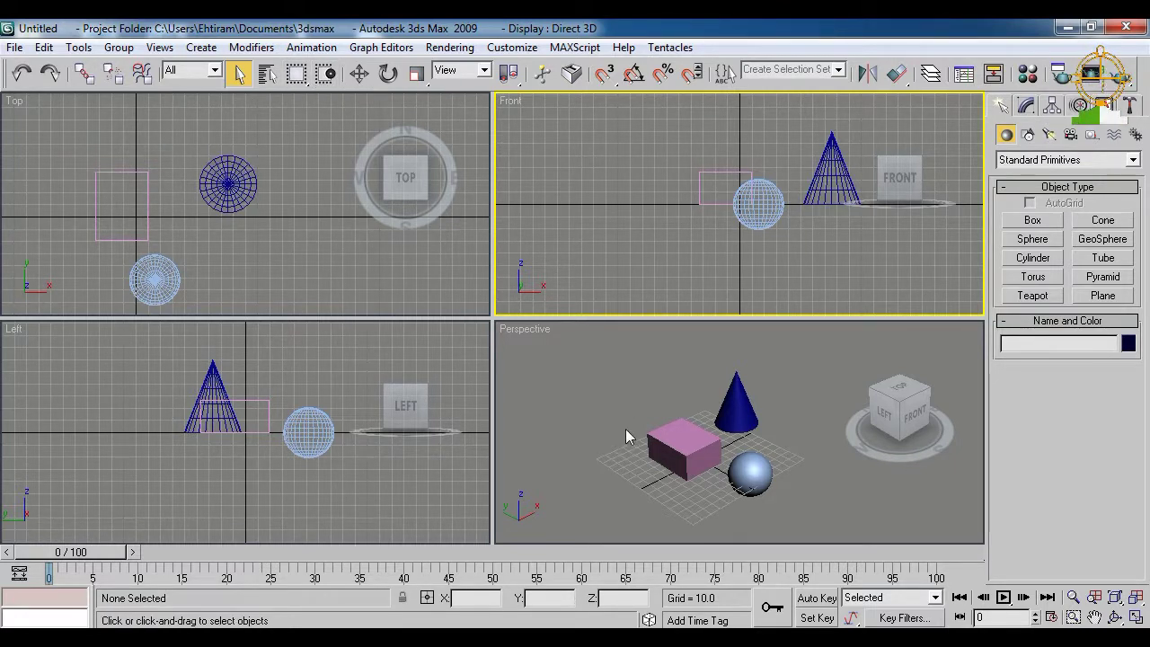
{"action": "middle_click_drag", "start_coordinate": [703, 447], "coordinate": [639, 417]}
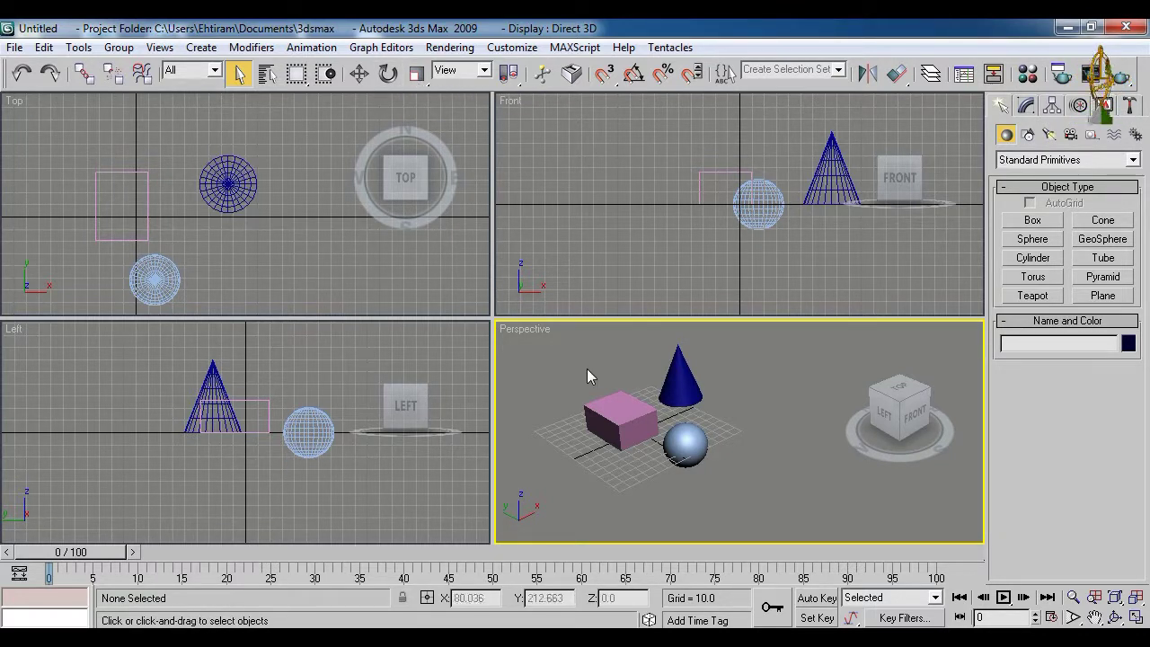
{"action": "scroll", "coordinate": [633, 400], "scroll_direction": "up", "scroll_amount": 5}
{"action": "scroll", "coordinate": [633, 401], "scroll_direction": "down", "scroll_amount": 2}
{"action": "scroll", "coordinate": [655, 441], "scroll_direction": "up", "scroll_amount": 2}
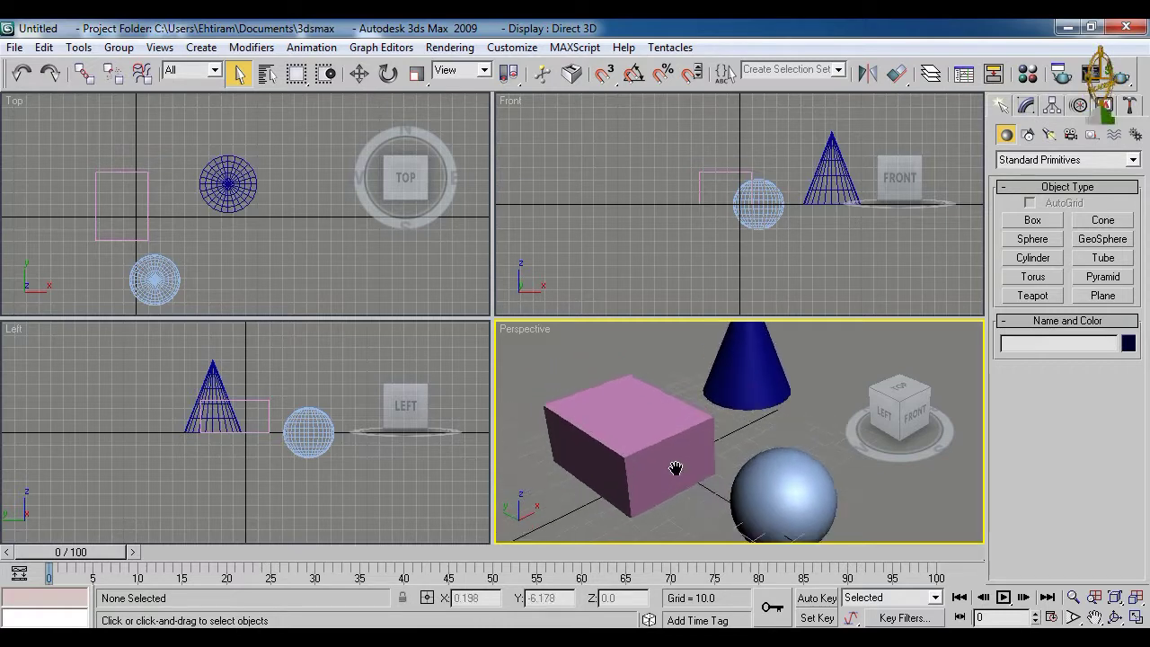
{"action": "scroll", "coordinate": [661, 446], "scroll_direction": "down", "scroll_amount": 5}
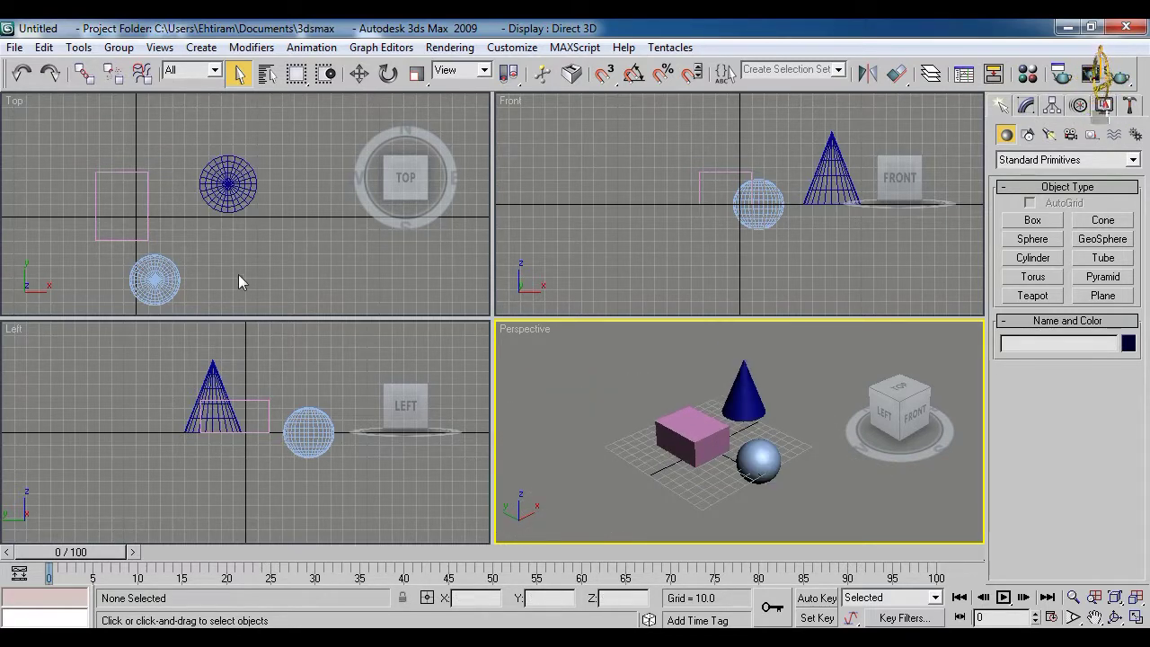
{"action": "scroll", "coordinate": [240, 261], "scroll_direction": "up", "scroll_amount": 3}
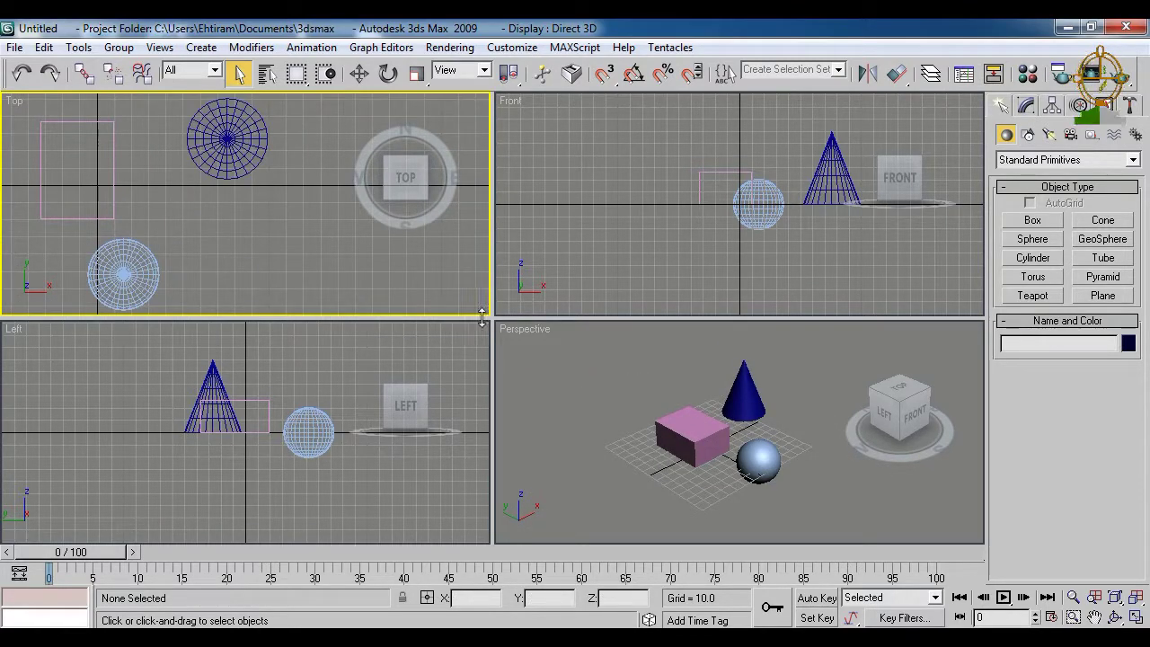
{"action": "left_click_drag", "start_coordinate": [493, 311], "coordinate": [510, 348]}
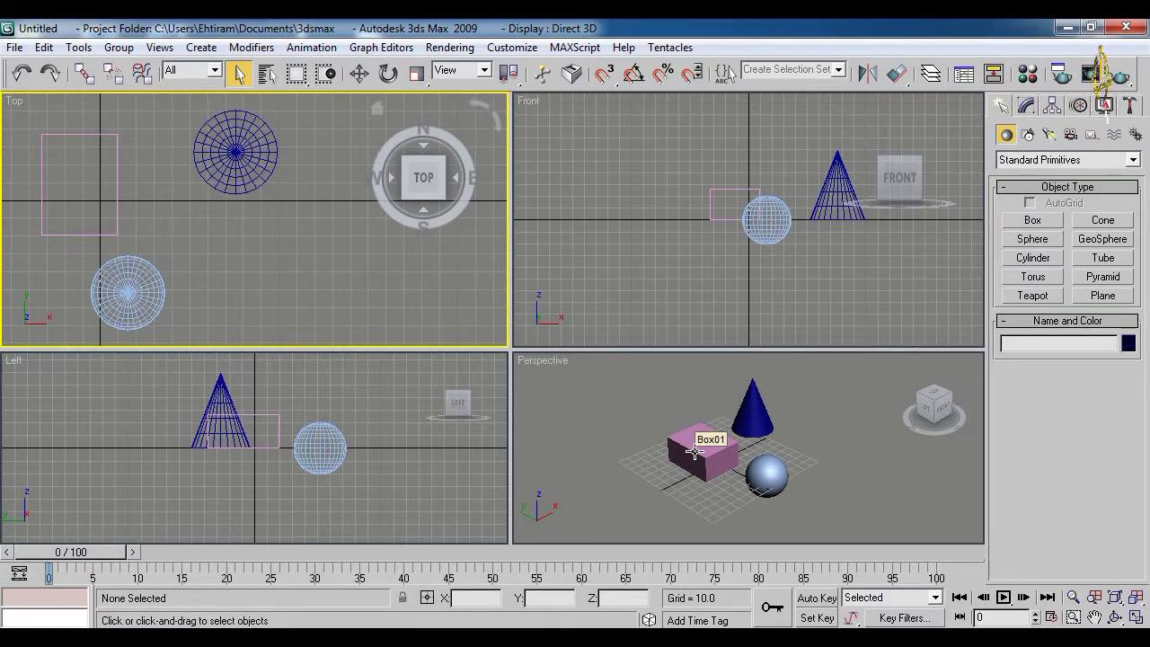
- Select the box in the Perspective view, add the cone to the selection, and reduce the selection to the box alone
{"action": "left_click", "coordinate": [695, 451]}
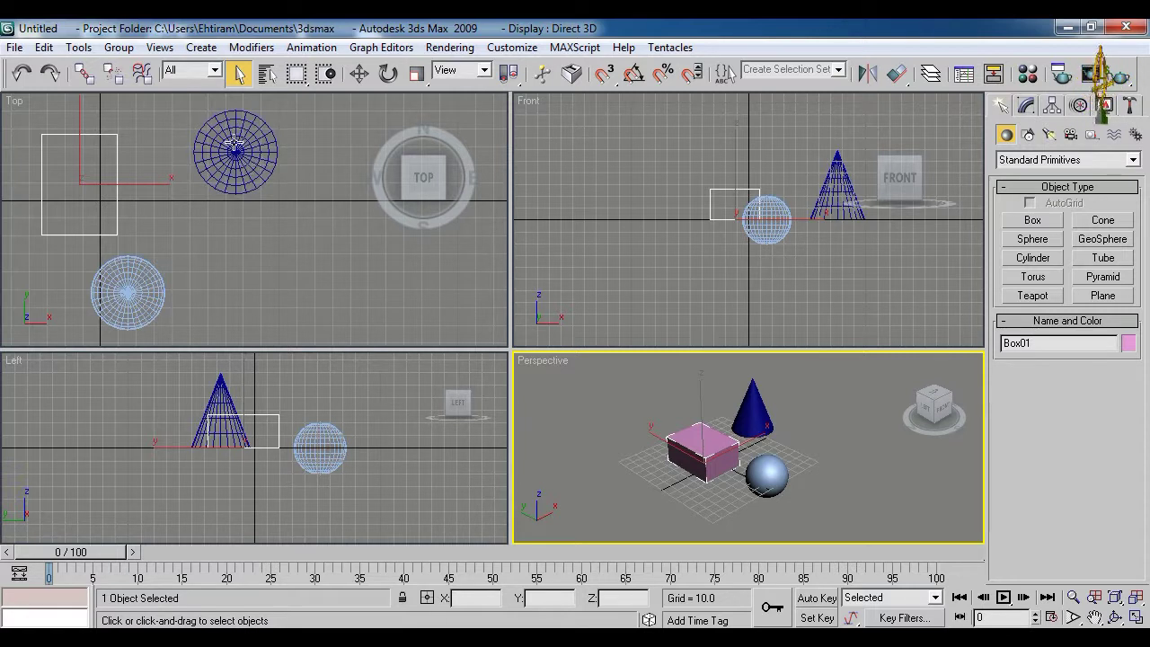
{"action": "right_click", "coordinate": [139, 189]}
{"action": "left_click", "coordinate": [225, 210]}
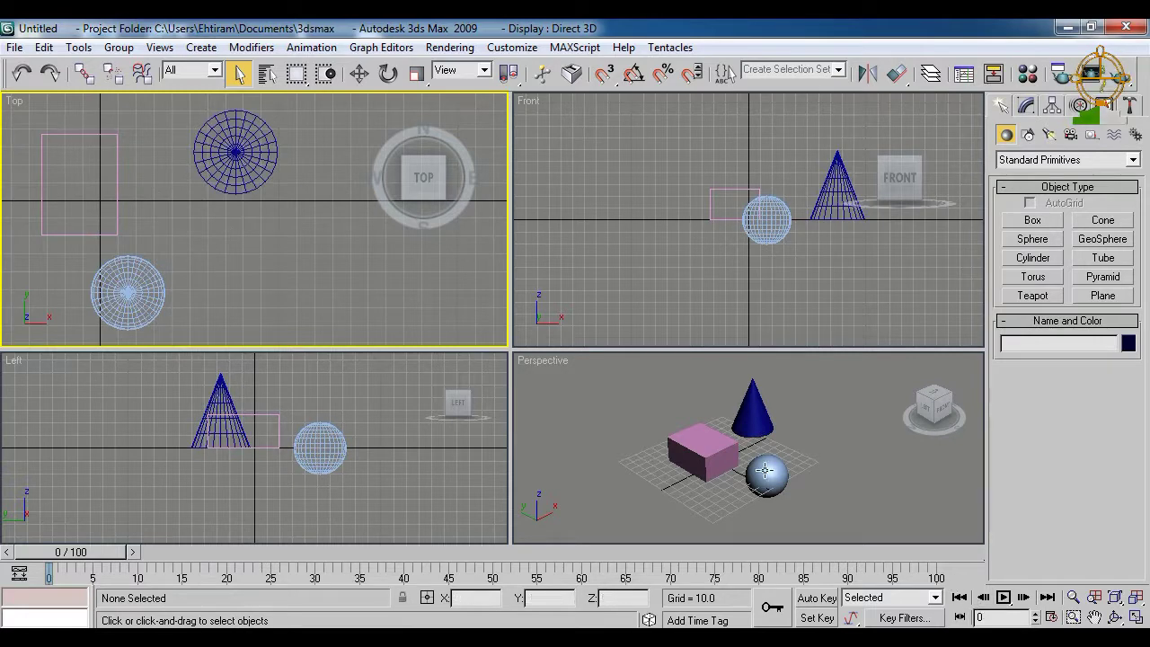
{"action": "left_click", "coordinate": [706, 449]}
{"action": "left_click", "coordinate": [743, 422], "text": "ctrl"}
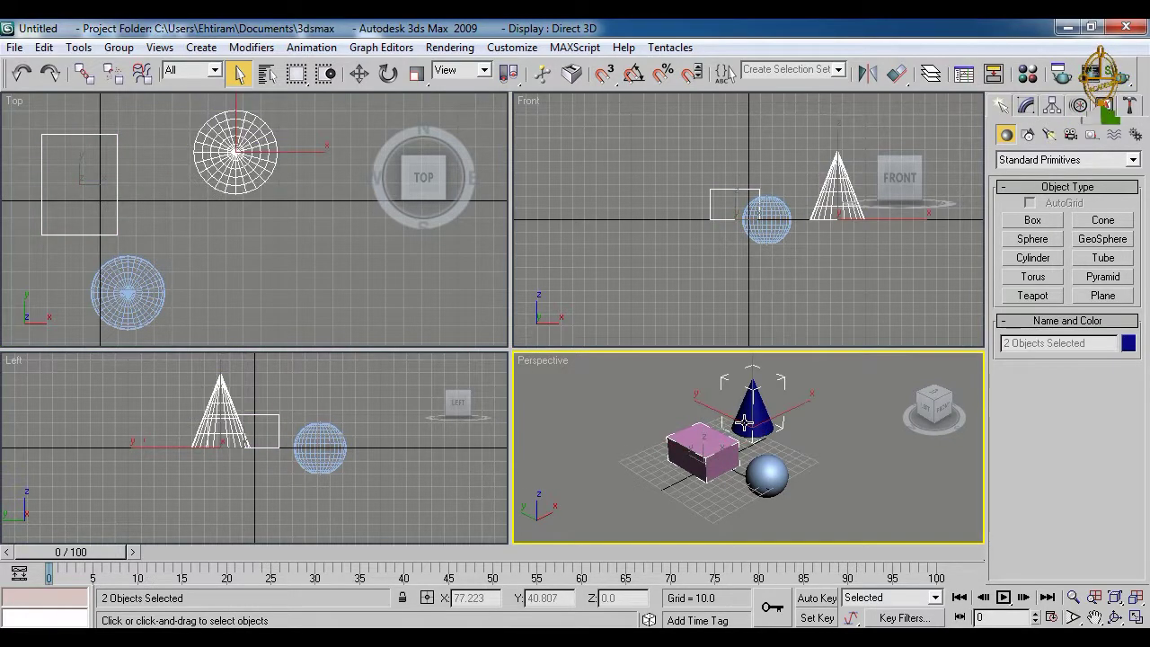
{"action": "left_click", "coordinate": [700, 454]}
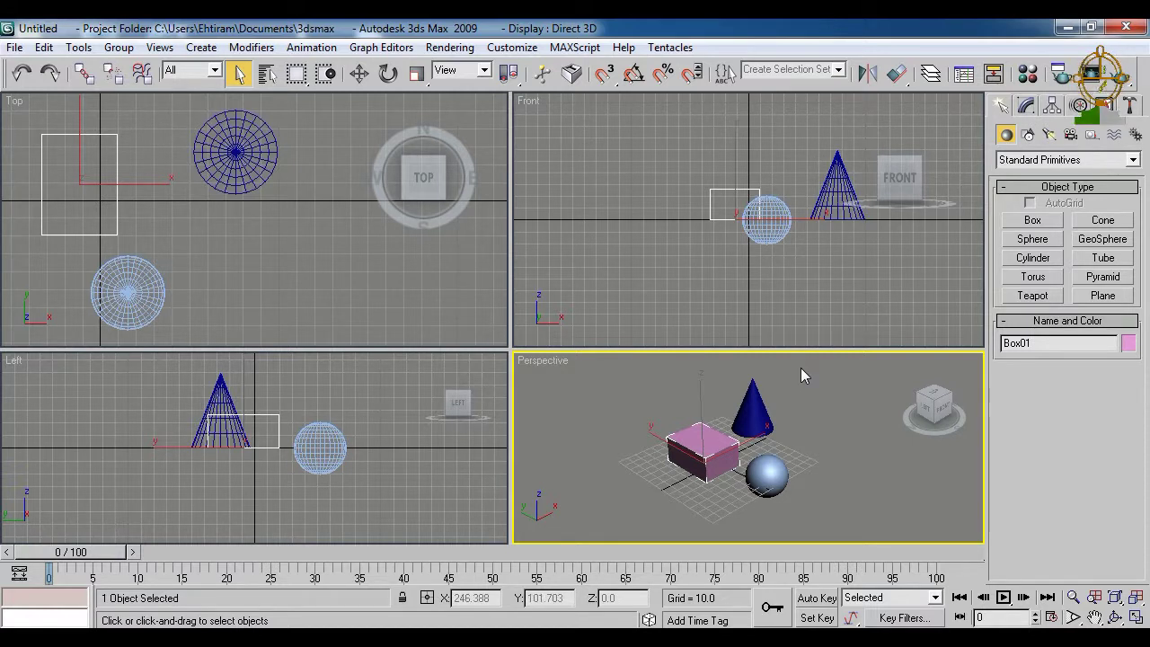
- Even out the viewport sizes and move the box in the Top view to about X 76.2, Y 25.9, centred on the cone
{"action": "left_click", "coordinate": [358, 75]}
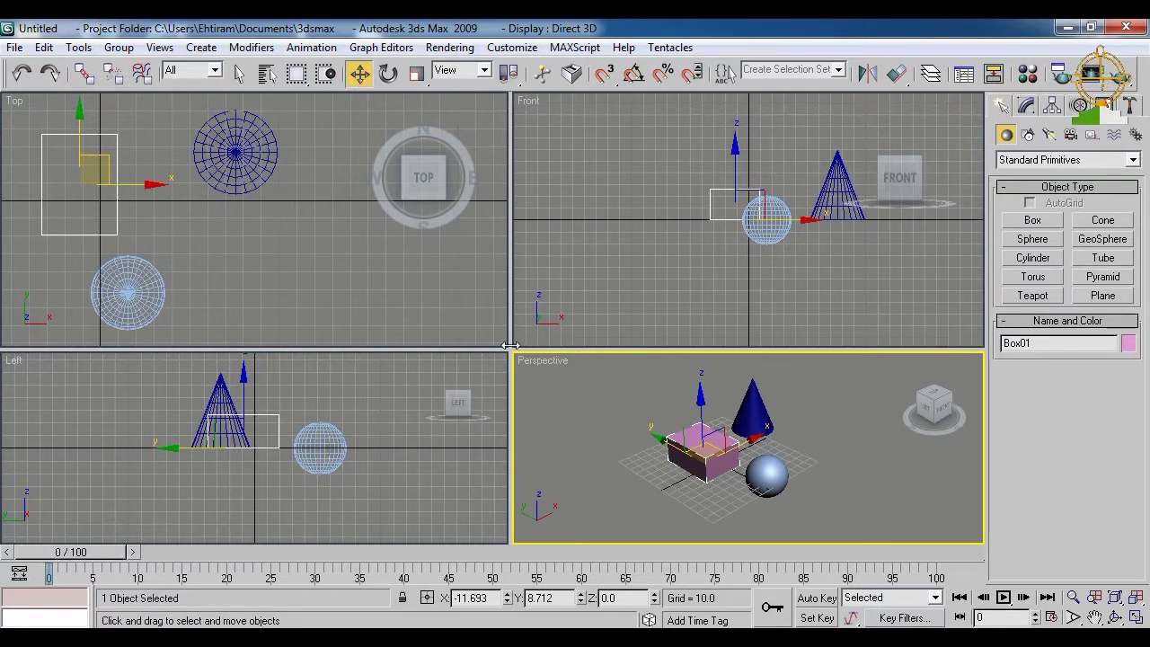
{"action": "left_click_drag", "start_coordinate": [509, 345], "coordinate": [495, 318]}
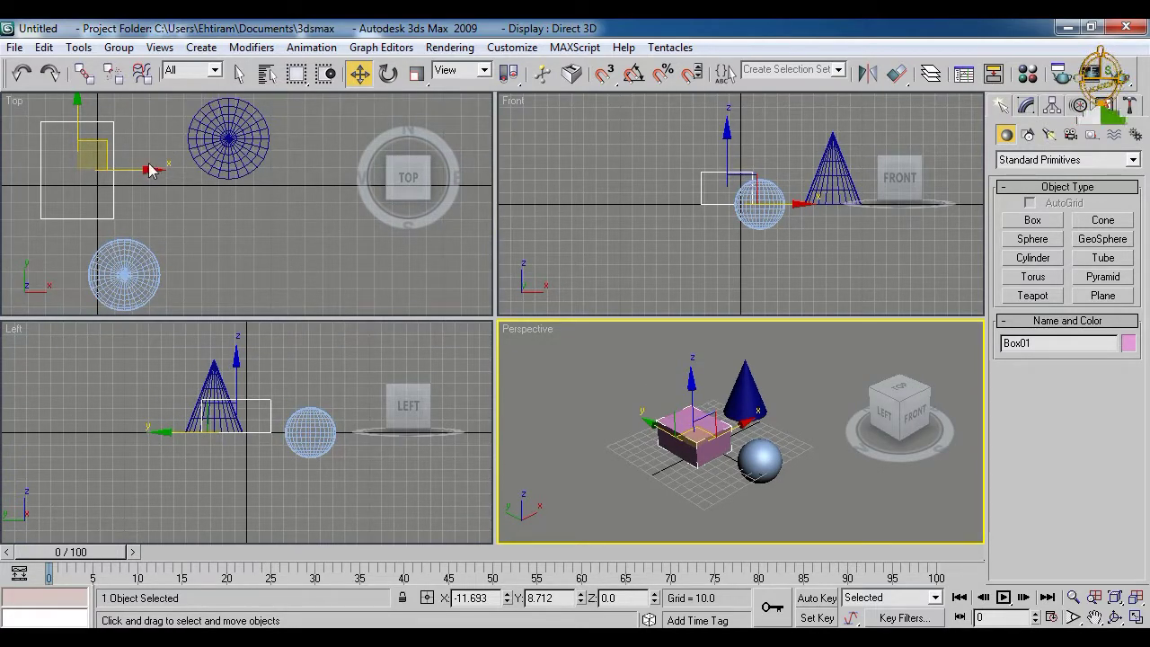
{"action": "left_click", "coordinate": [149, 171]}
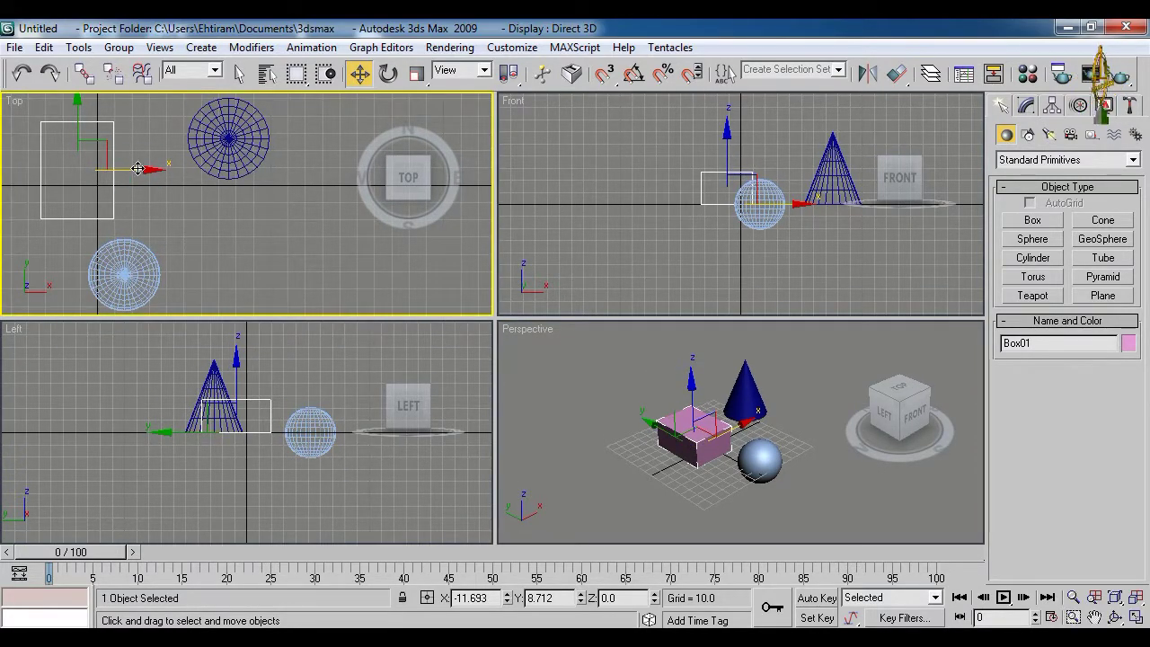
{"action": "left_click_drag", "start_coordinate": [136, 169], "coordinate": [288, 183]}
{"action": "middle_click_drag", "start_coordinate": [234, 118], "coordinate": [247, 165]}
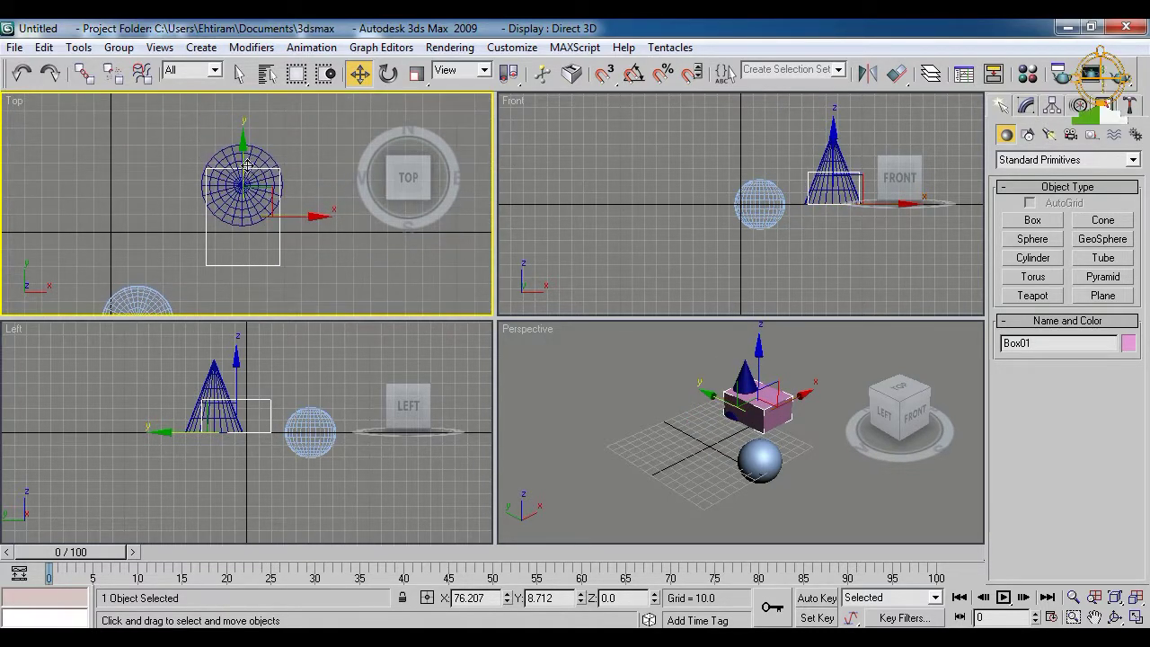
{"action": "left_click_drag", "start_coordinate": [238, 157], "coordinate": [235, 127]}
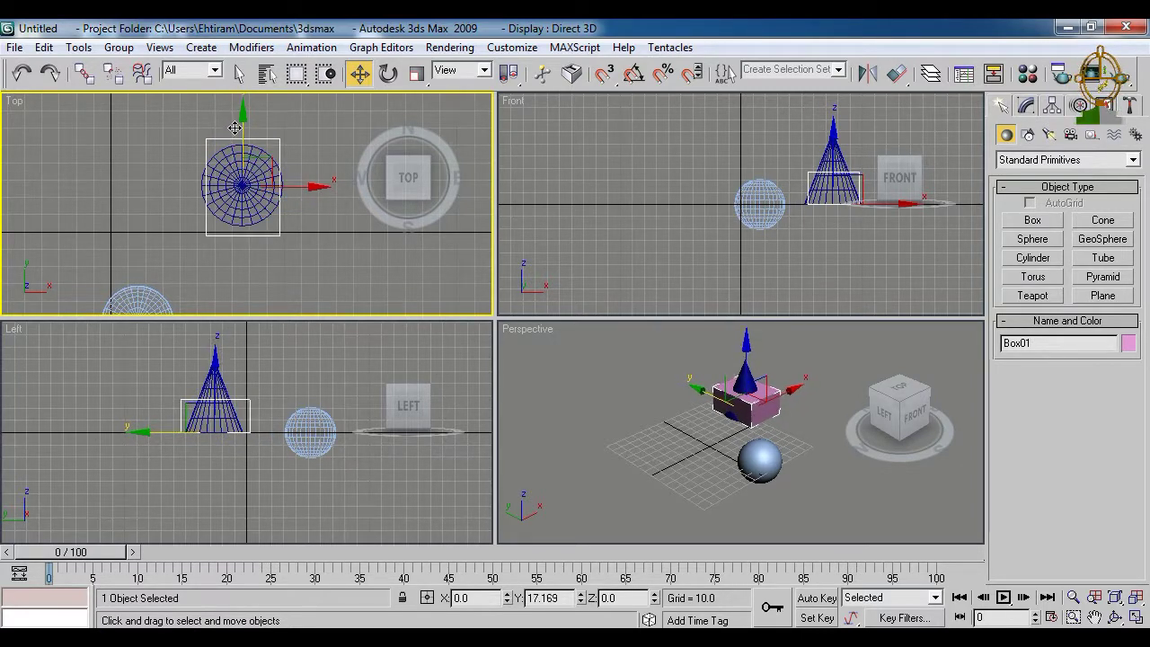
- Lower the box vertically in the Left view to about Z -27.15 so the cone stands on its top face
{"action": "middle_click_drag", "start_coordinate": [243, 413], "coordinate": [224, 370]}
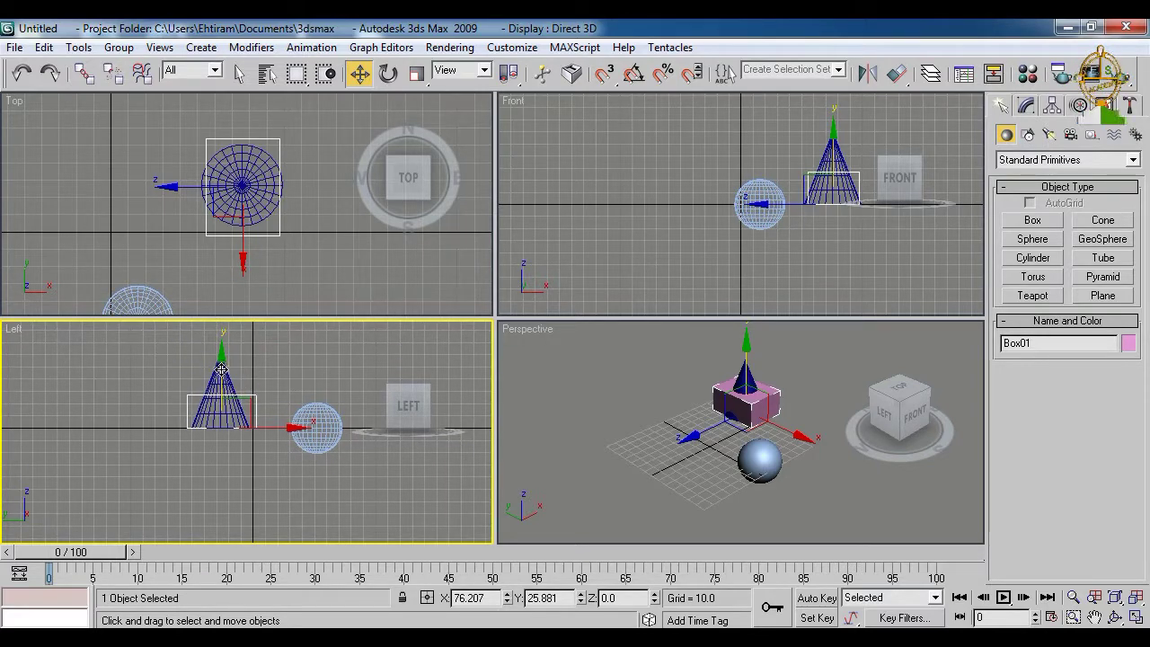
{"action": "left_click_drag", "start_coordinate": [221, 369], "coordinate": [230, 405]}
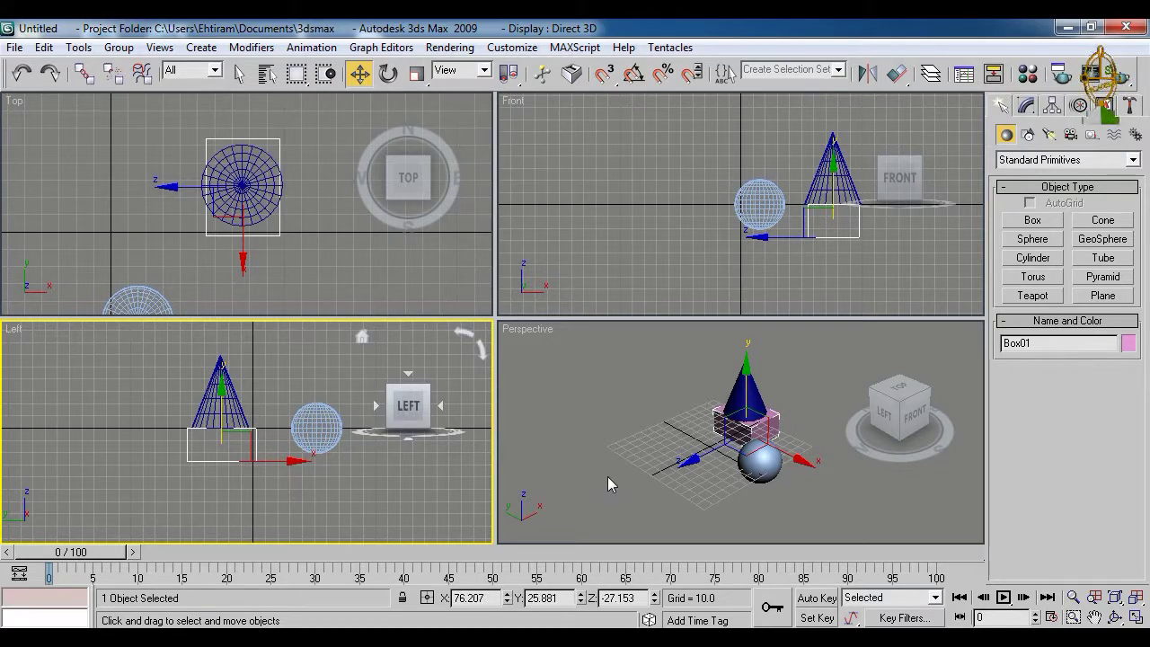
{"action": "middle_click", "coordinate": [703, 469]}
{"action": "scroll", "coordinate": [702, 469], "scroll_direction": "up", "scroll_amount": 8}
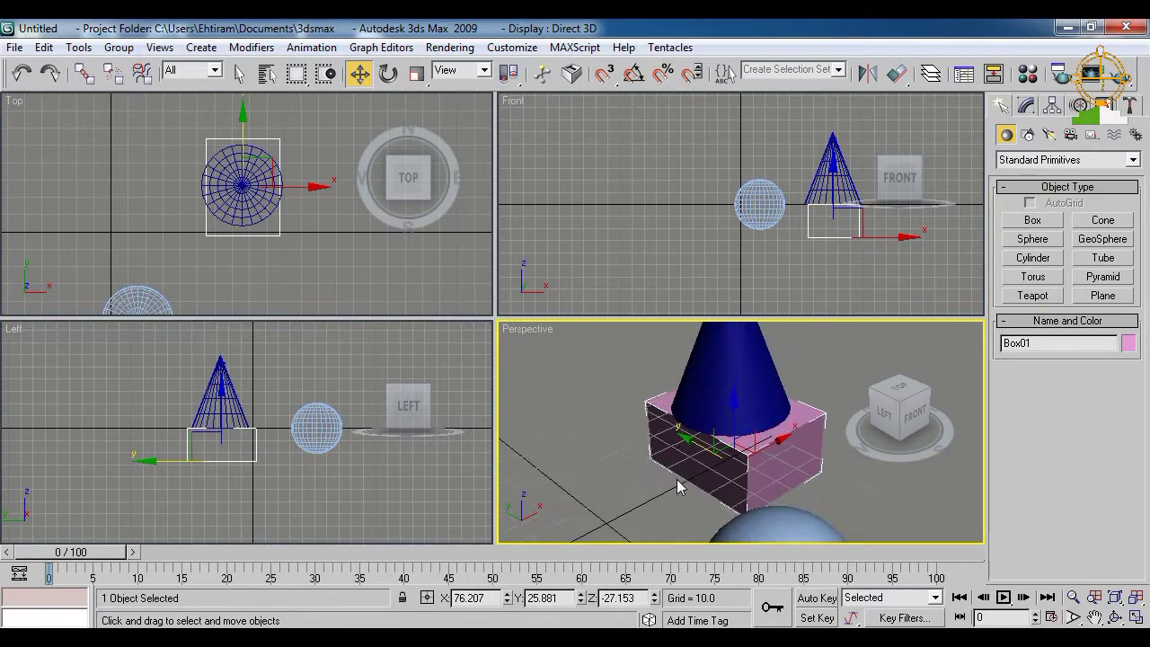
- Rotate the box about its Z axis in the Top view by about 89.3 degrees and fine-tune it by another 0.6 degrees
{"action": "scroll", "coordinate": [566, 472], "scroll_direction": "down", "scroll_amount": 5}
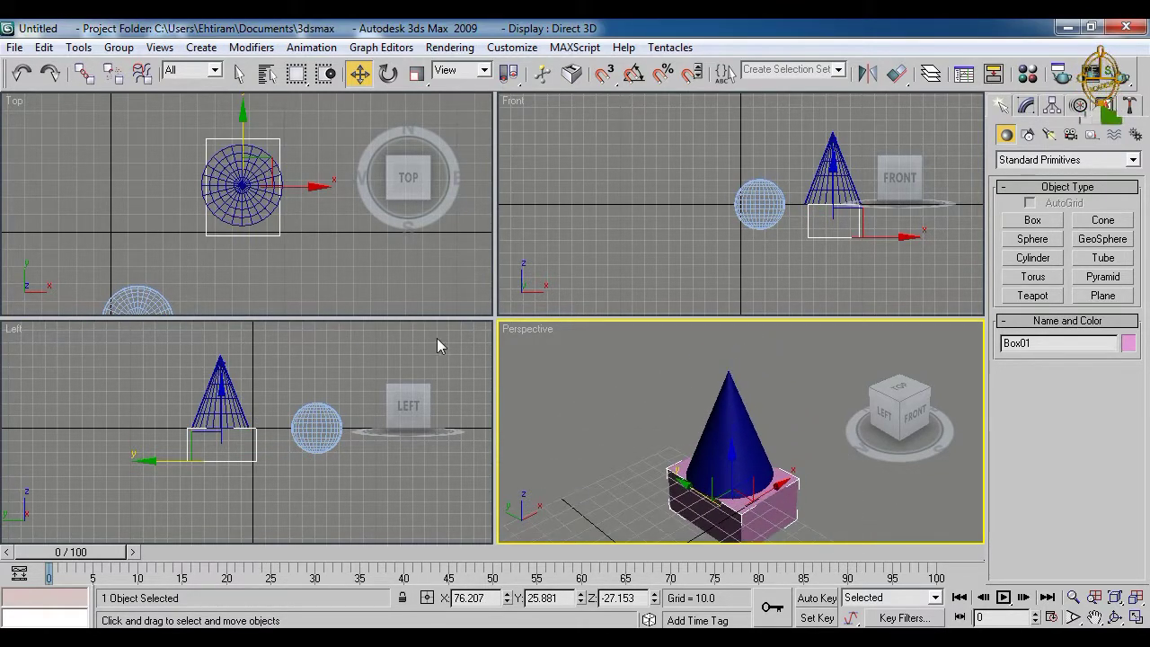
{"action": "left_click", "coordinate": [388, 74]}
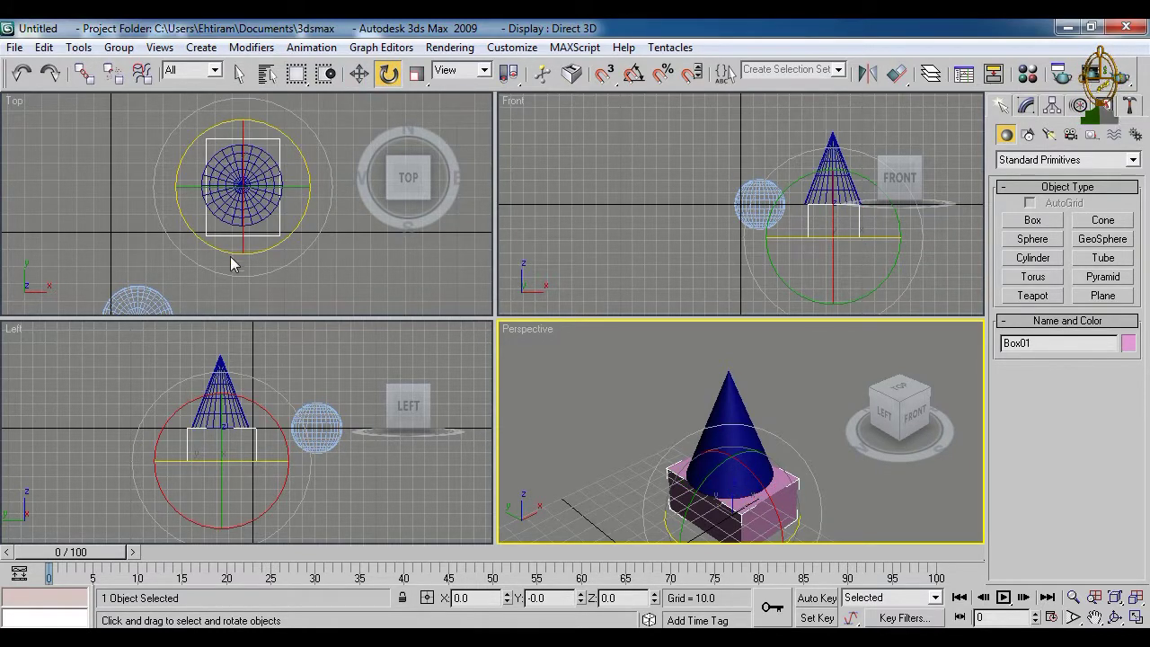
{"action": "middle_click_drag", "start_coordinate": [658, 443], "coordinate": [654, 395], "text": "alt"}
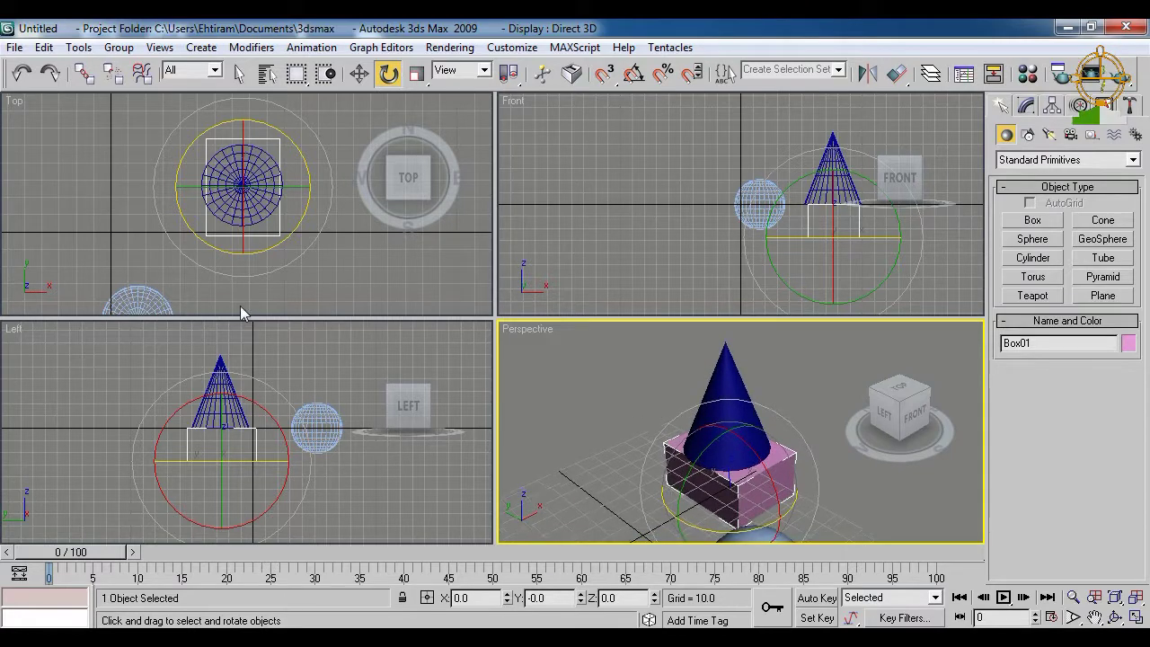
{"action": "left_click", "coordinate": [187, 158]}
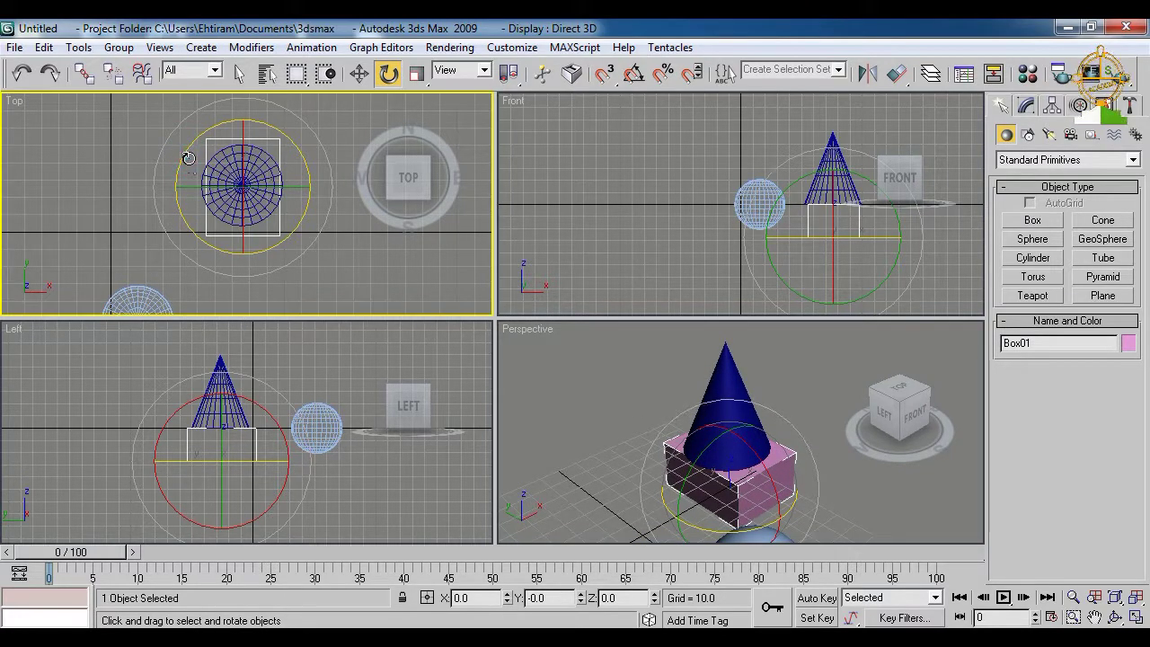
{"action": "left_click_drag", "start_coordinate": [188, 158], "coordinate": [154, 314]}
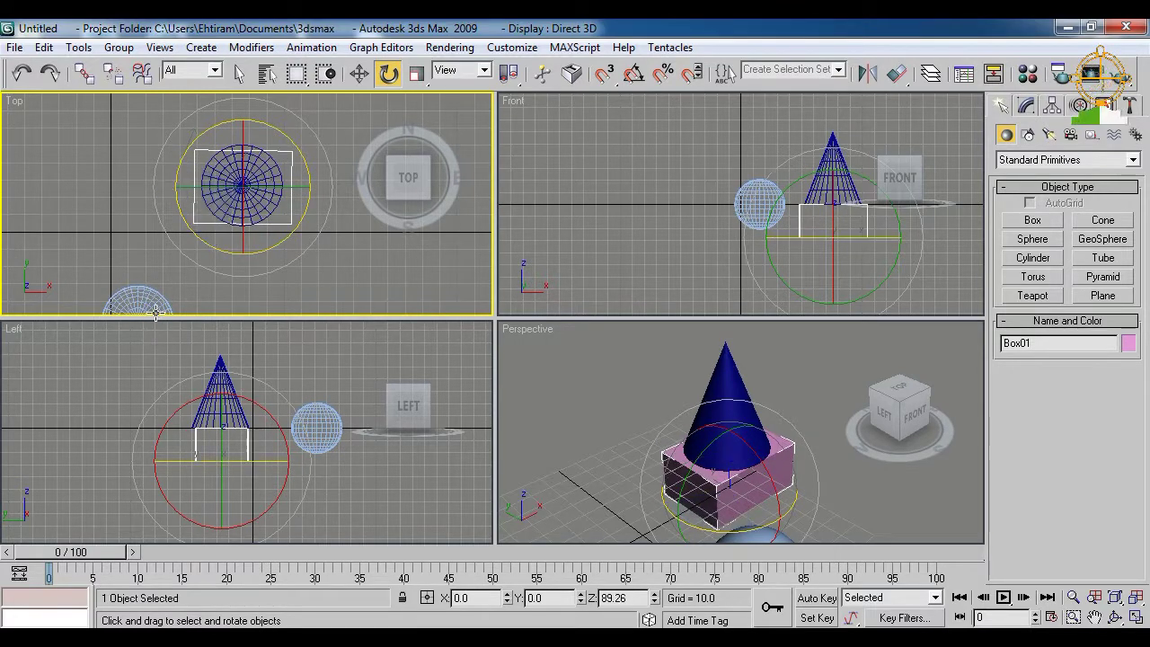
{"action": "middle_click_drag", "start_coordinate": [288, 288], "coordinate": [294, 277]}
{"action": "left_click_drag", "start_coordinate": [203, 121], "coordinate": [200, 116]}
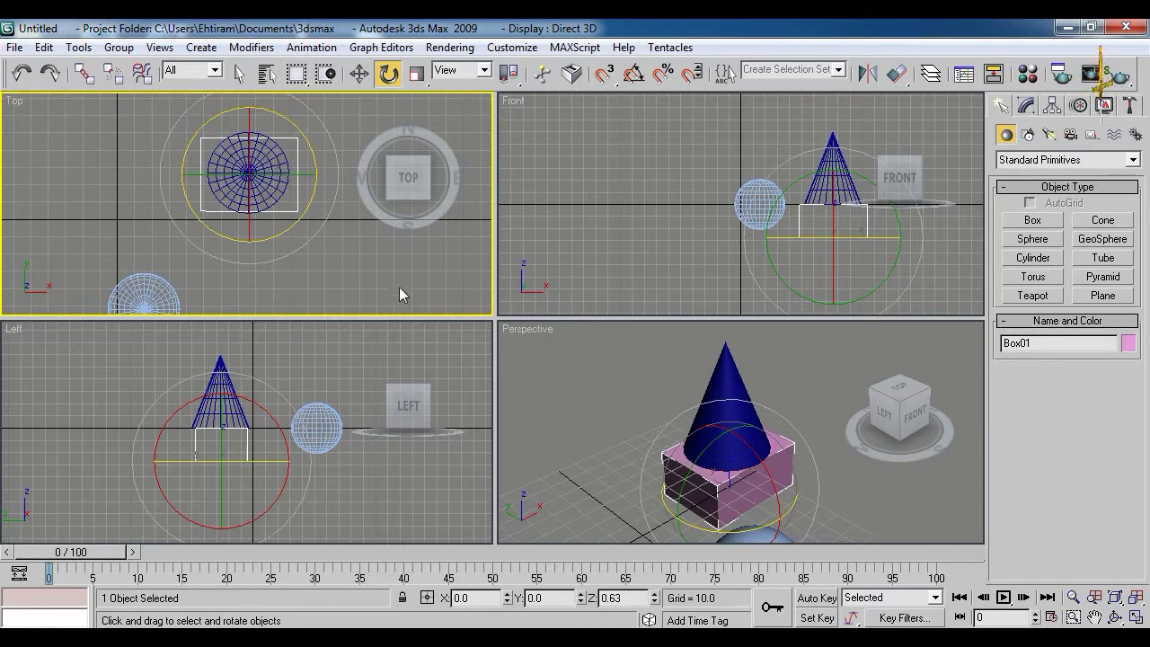
{"action": "mouse_move", "coordinate": [401, 290]}
{"action": "middle_mouse_down"}
{"action": "mouse_move", "coordinate": [380, 275]}
{"action": "mouse_move", "coordinate": [381, 285]}
{"action": "middle_mouse_up"}
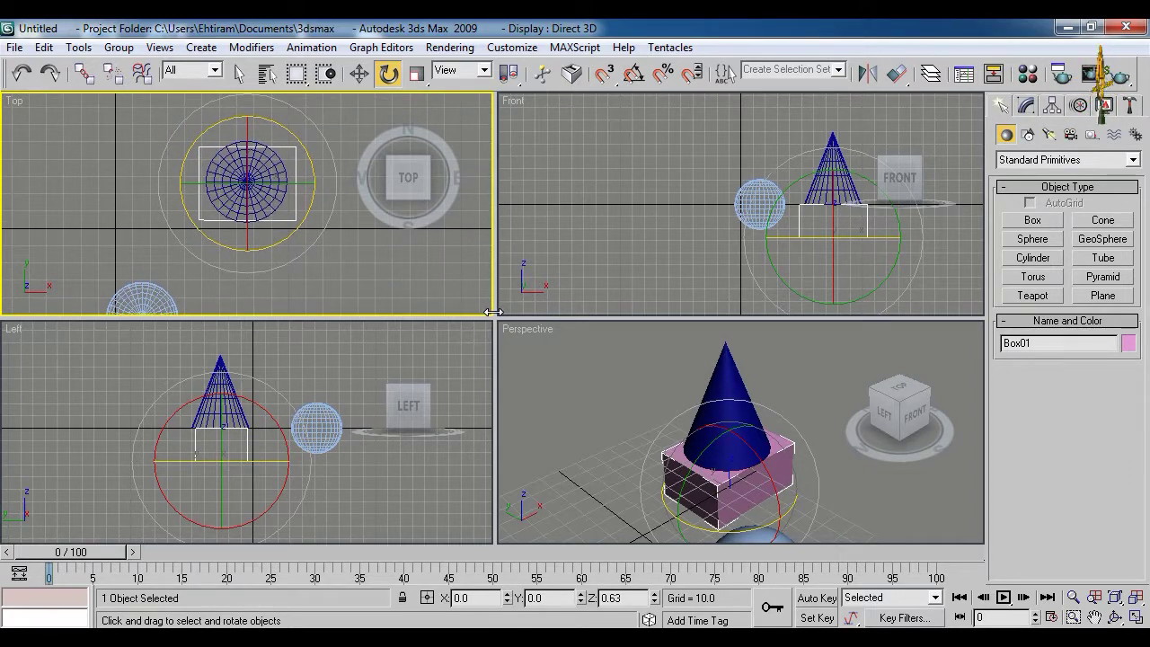
- Activate the Scale tool and examine how the box's edges line up with the cone's base in an enlarged Top viewport
{"action": "left_click_drag", "start_coordinate": [495, 316], "coordinate": [519, 348]}
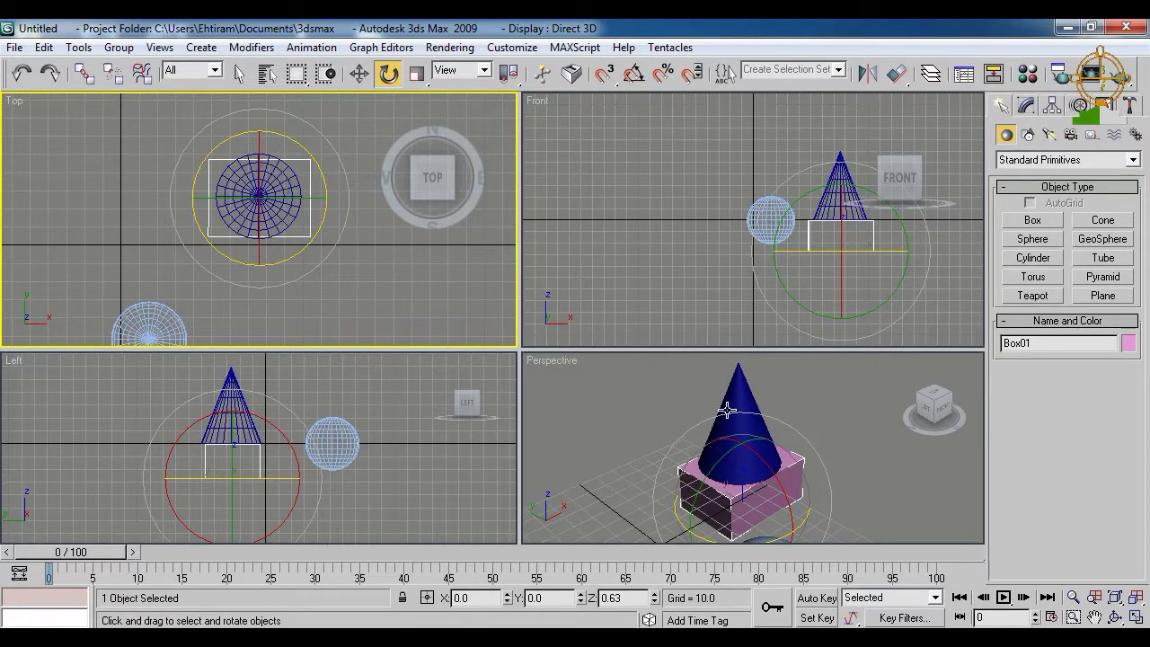
{"action": "left_click", "coordinate": [416, 75]}
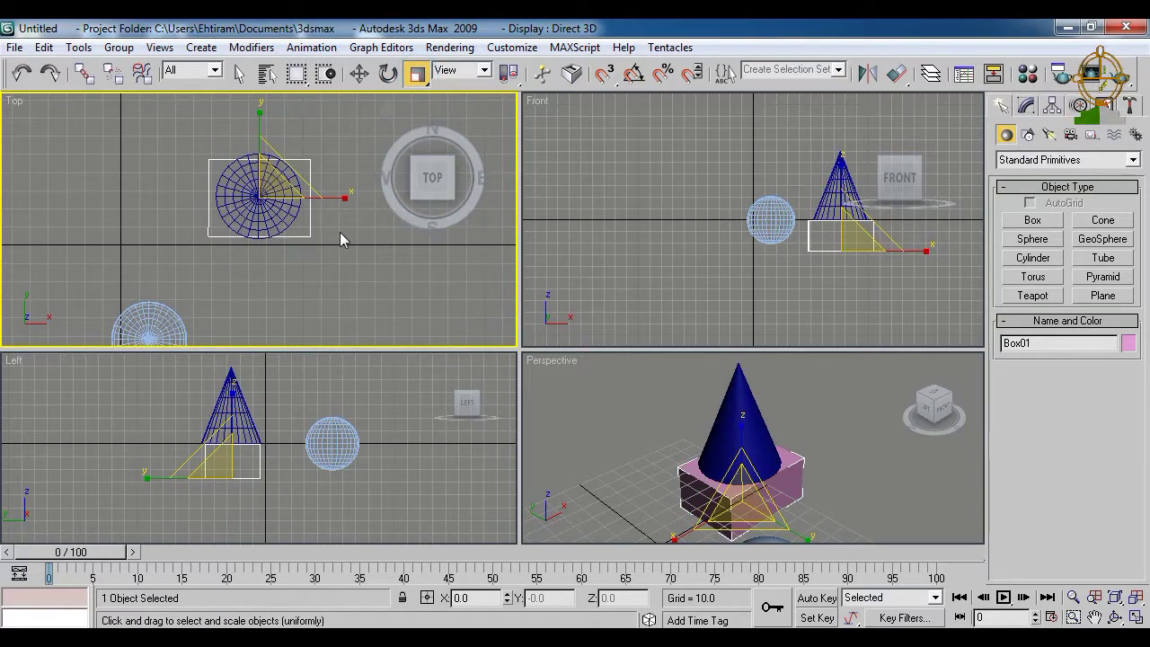
{"action": "middle_click_drag", "start_coordinate": [340, 232], "coordinate": [256, 249]}
{"action": "scroll", "coordinate": [321, 210], "scroll_direction": "up", "scroll_amount": 3}
{"action": "scroll", "coordinate": [262, 275], "scroll_direction": "up", "scroll_amount": 3}
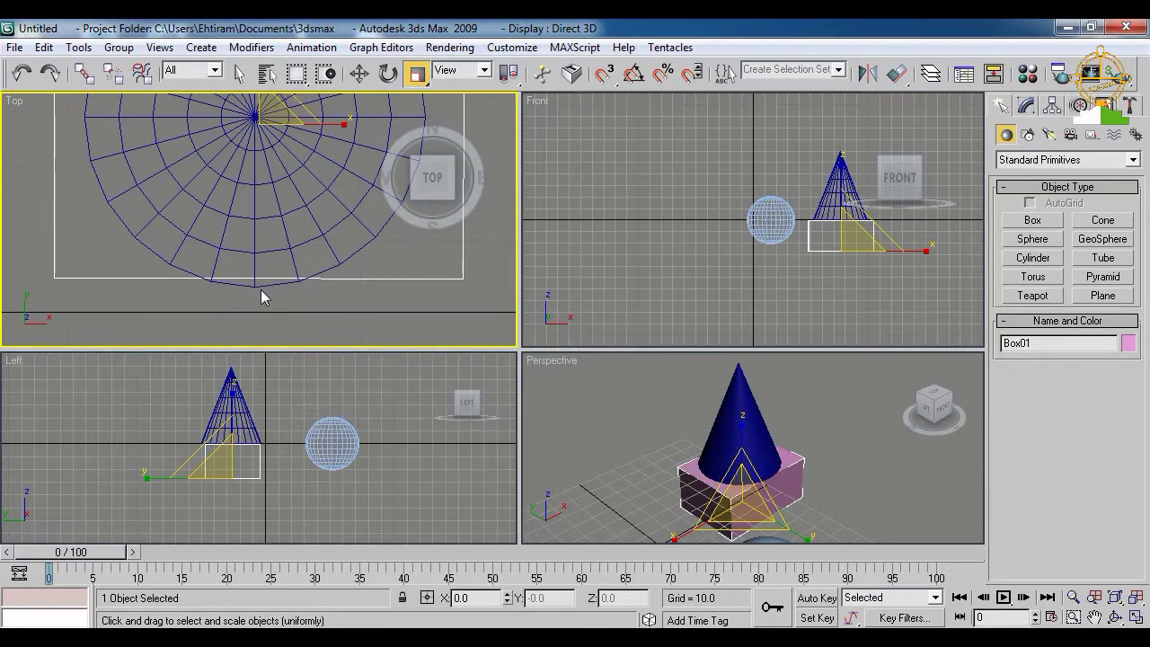
{"action": "middle_click_drag", "start_coordinate": [296, 108], "coordinate": [303, 174]}
{"action": "scroll", "coordinate": [302, 174], "scroll_direction": "down", "scroll_amount": 3}
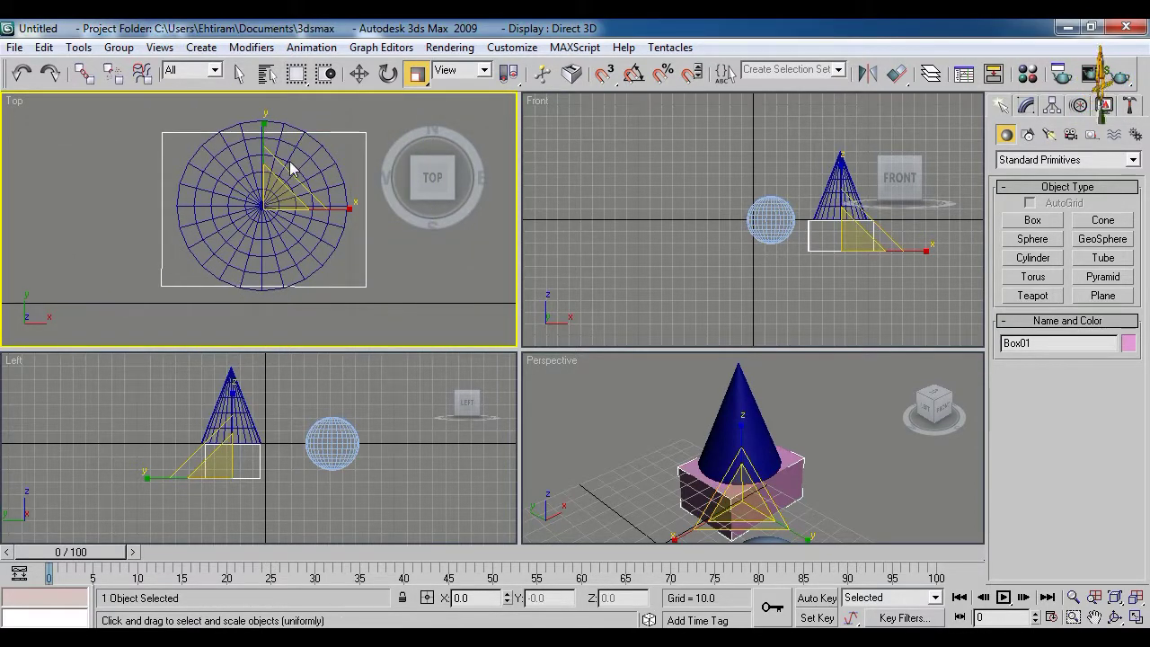
{"action": "scroll", "coordinate": [283, 131], "scroll_direction": "up", "scroll_amount": 3}
{"action": "scroll", "coordinate": [283, 131], "scroll_direction": "up", "scroll_amount": 3}
{"action": "scroll", "coordinate": [264, 243], "scroll_direction": "down", "scroll_amount": 3}
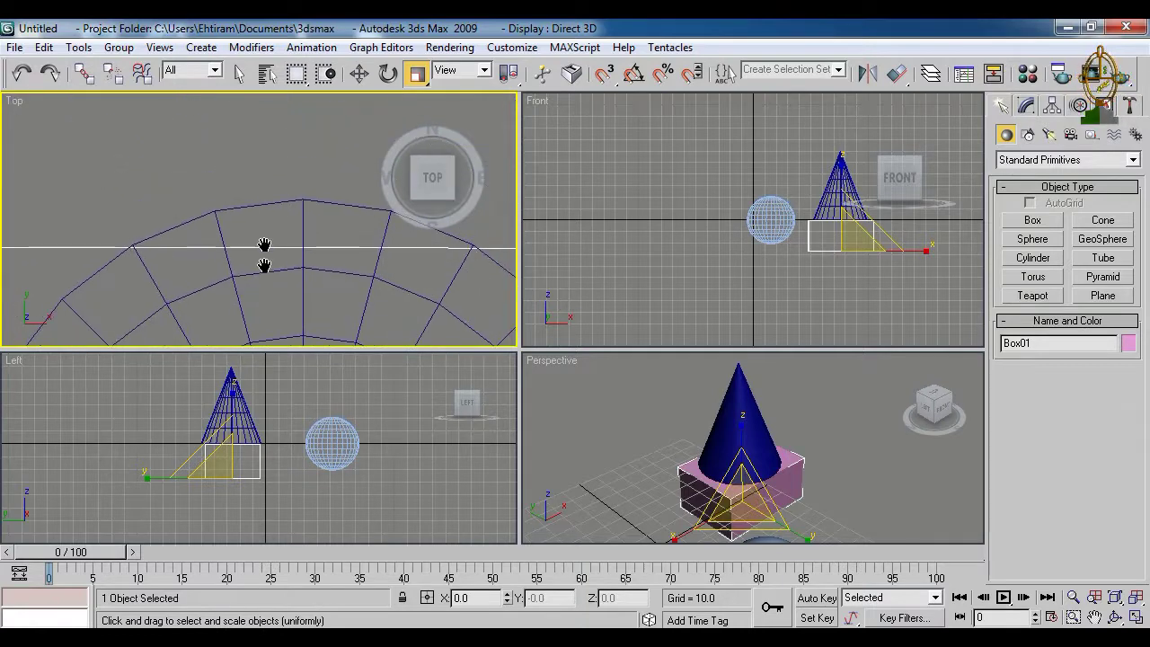
{"action": "scroll", "coordinate": [266, 227], "scroll_direction": "down", "scroll_amount": 3}
{"action": "middle_click_drag", "start_coordinate": [296, 266], "coordinate": [288, 189]}
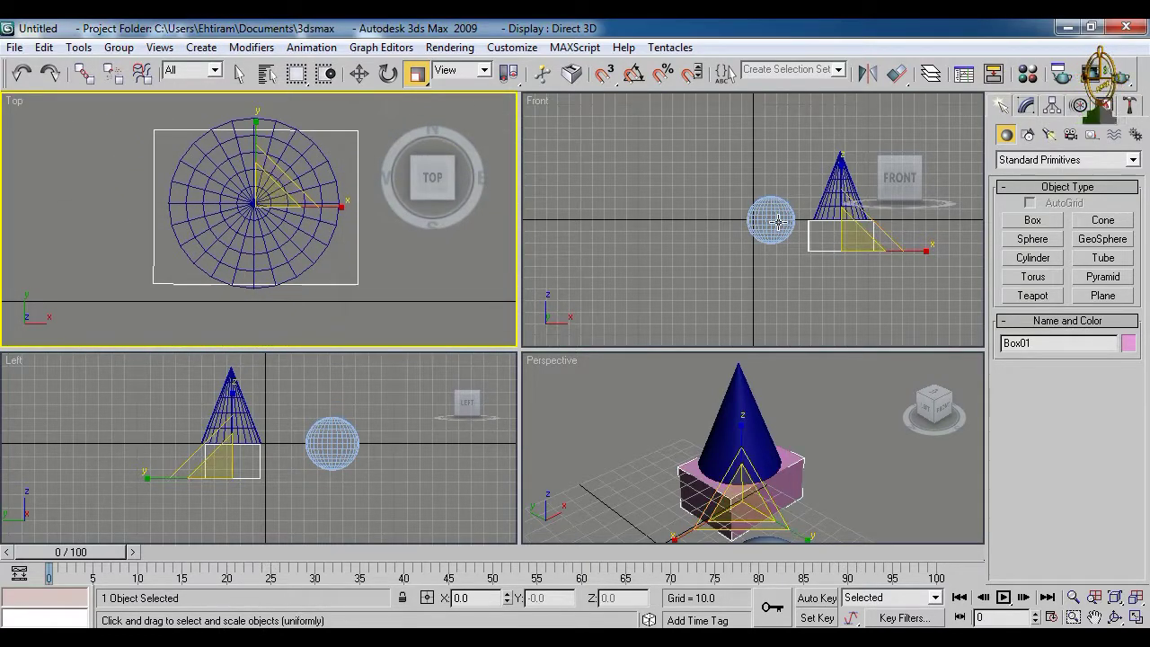
{"action": "right_click", "coordinate": [758, 256]}
{"action": "scroll", "coordinate": [790, 269], "scroll_direction": "up", "scroll_amount": 2}
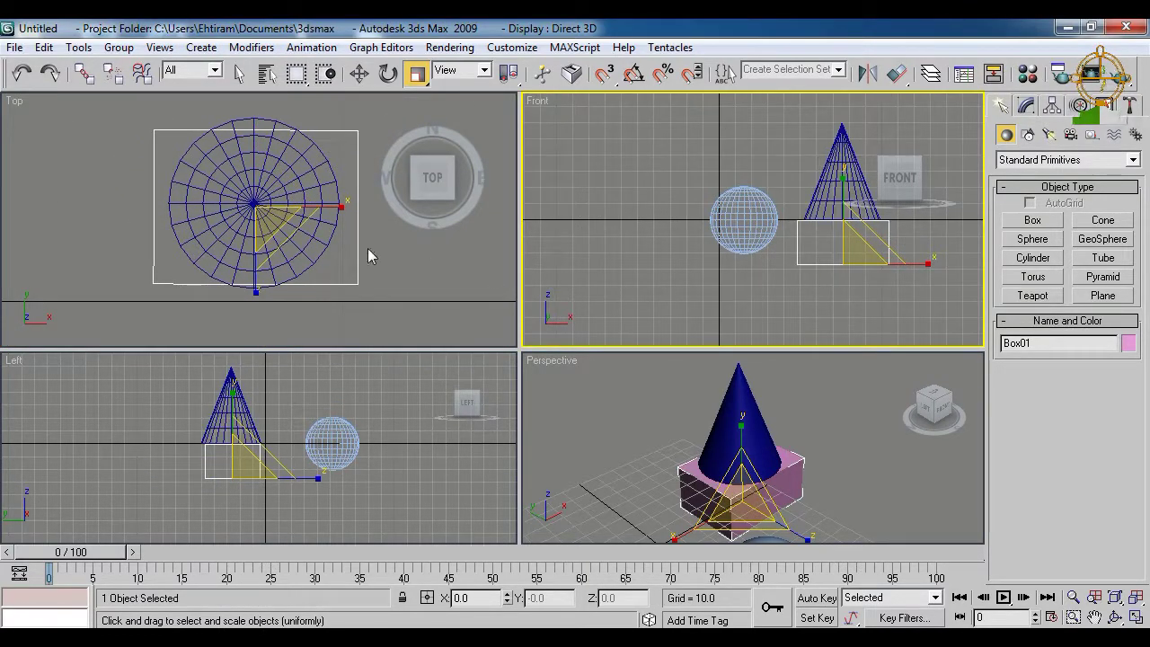
{"action": "middle_click_drag", "start_coordinate": [366, 268], "coordinate": [365, 259]}
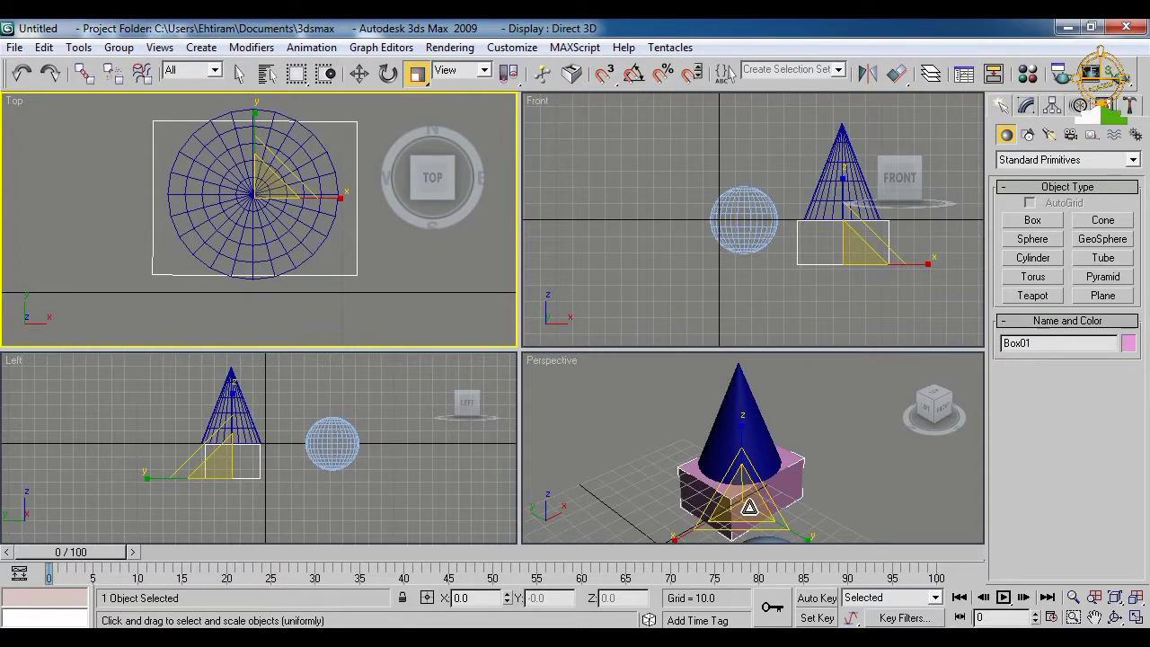
{"action": "middle_click_drag", "start_coordinate": [366, 279], "coordinate": [357, 292]}
{"action": "middle_click_drag", "start_coordinate": [792, 438], "coordinate": [783, 404]}
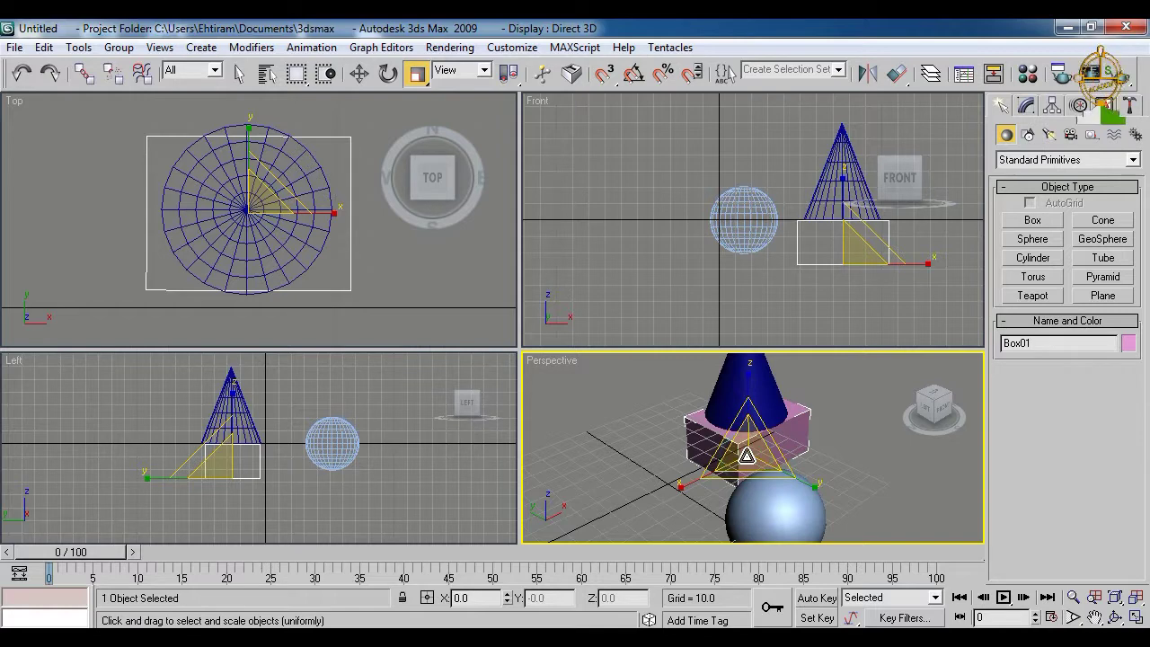
- Try to scale the box uniformly to about 142 percent in the Perspective view
{"action": "left_click_drag", "start_coordinate": [746, 456], "coordinate": [746, 422]}
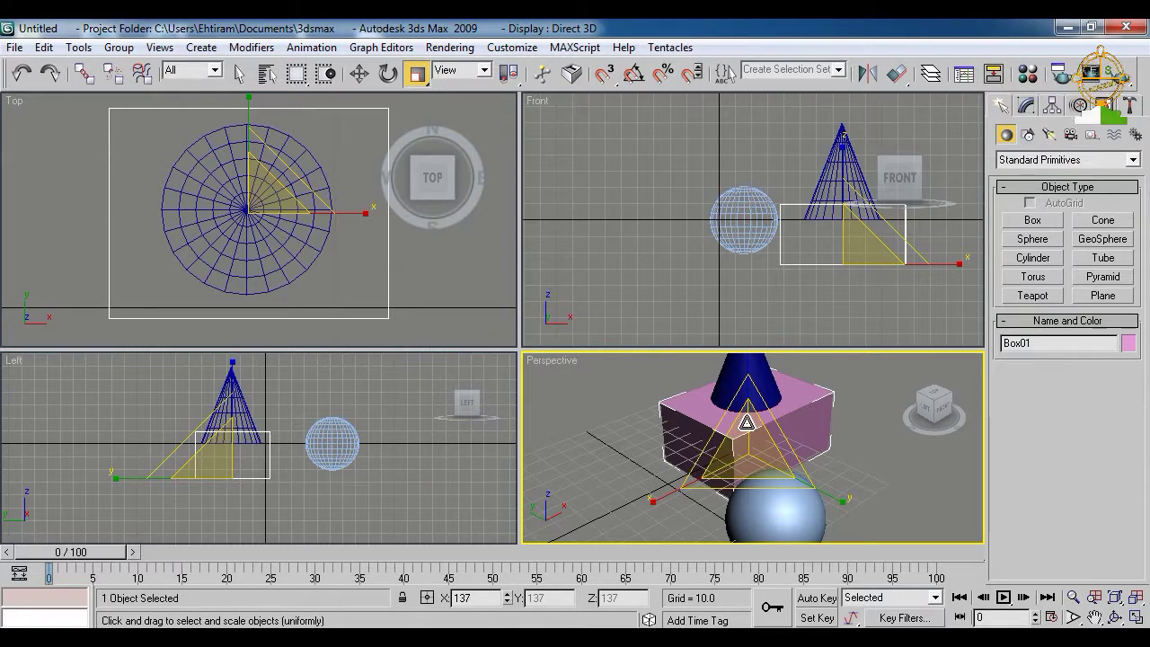
{"action": "left_click_drag", "start_coordinate": [746, 422], "coordinate": [744, 429]}
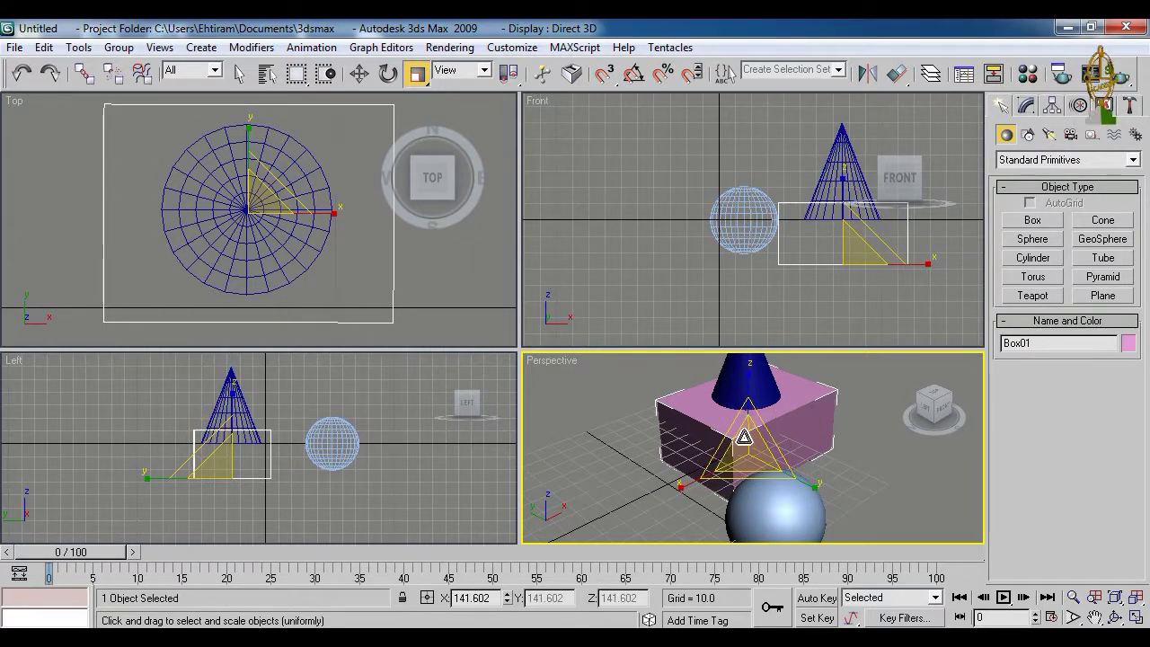
{"action": "right_click", "coordinate": [744, 435]}
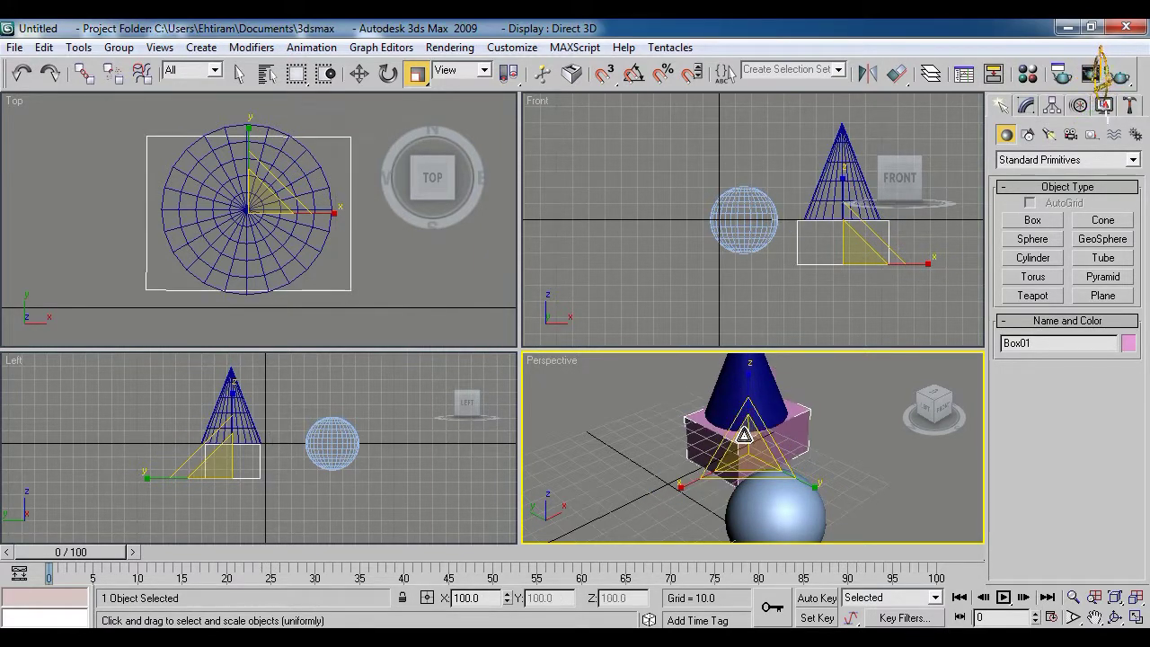
- Scale the box in the Top view to about 125.8 percent along the view's Y axis and 93.7 percent along its X axis
{"action": "middle_click_drag", "start_coordinate": [364, 284], "coordinate": [359, 308]}
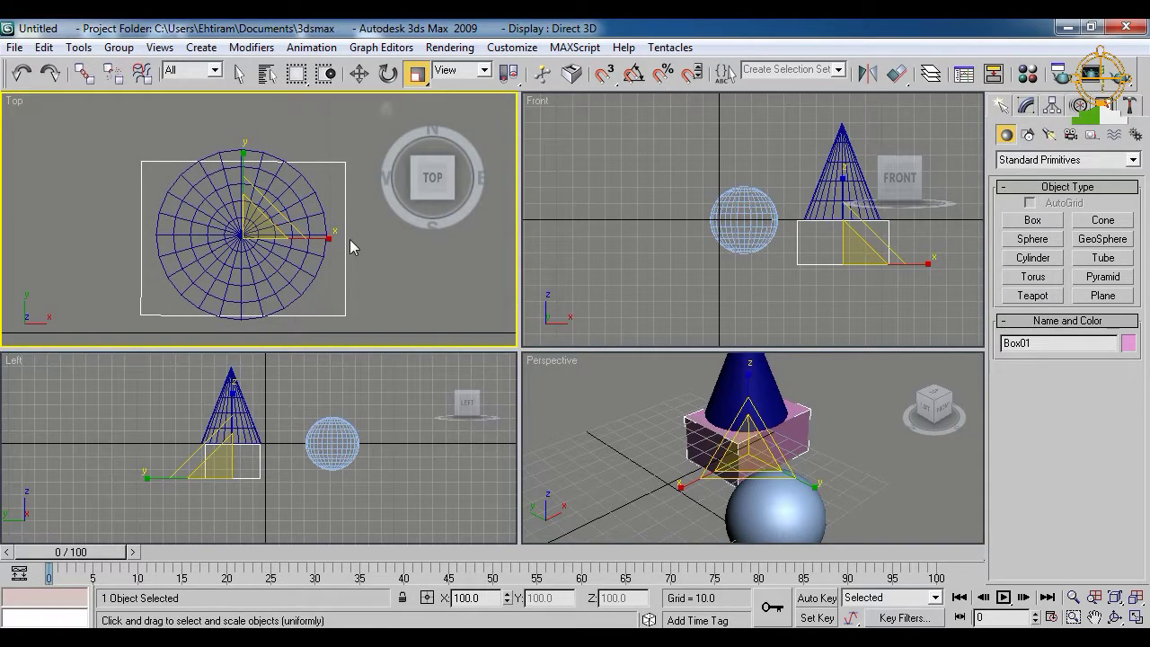
{"action": "middle_click_drag", "start_coordinate": [350, 247], "coordinate": [349, 236]}
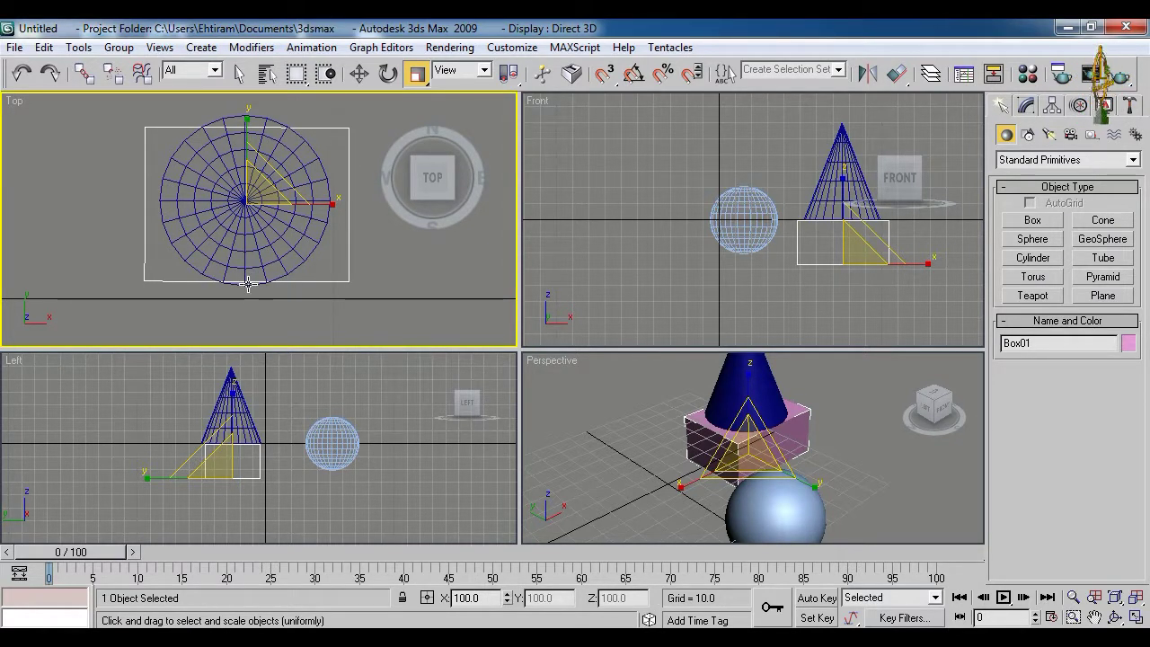
{"action": "middle_click_drag", "start_coordinate": [246, 282], "coordinate": [248, 307]}
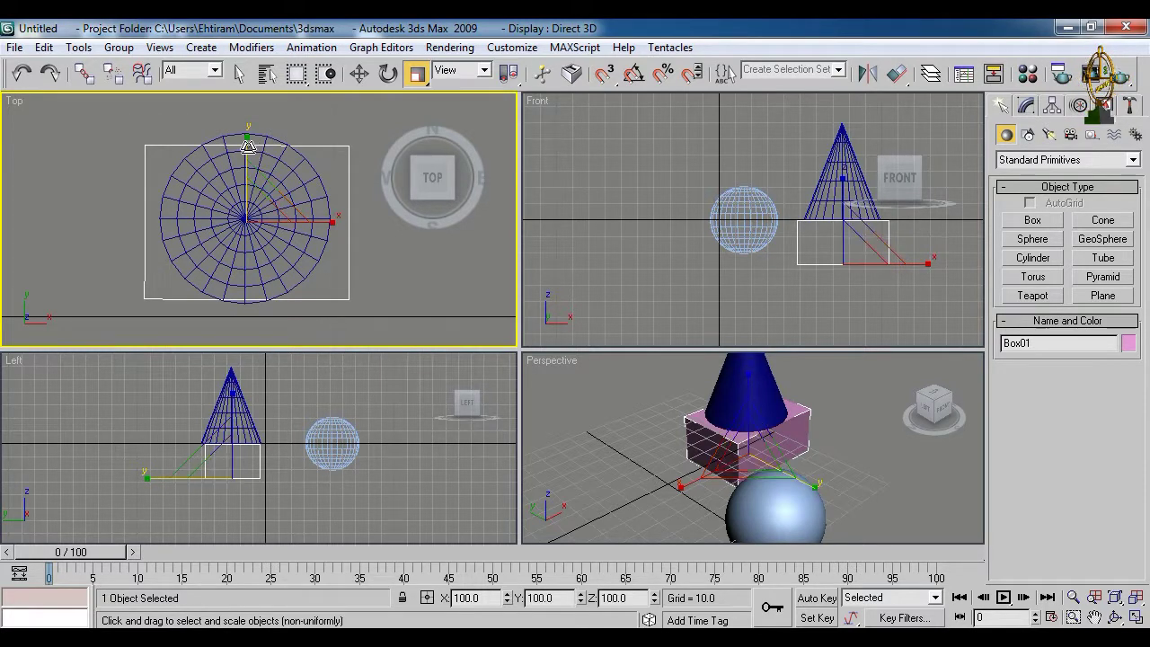
{"action": "mouse_move", "coordinate": [247, 141]}
{"action": "left_mouse_down"}
{"action": "mouse_move", "coordinate": [238, 114]}
{"action": "mouse_move", "coordinate": [244, 127]}
{"action": "left_mouse_up"}
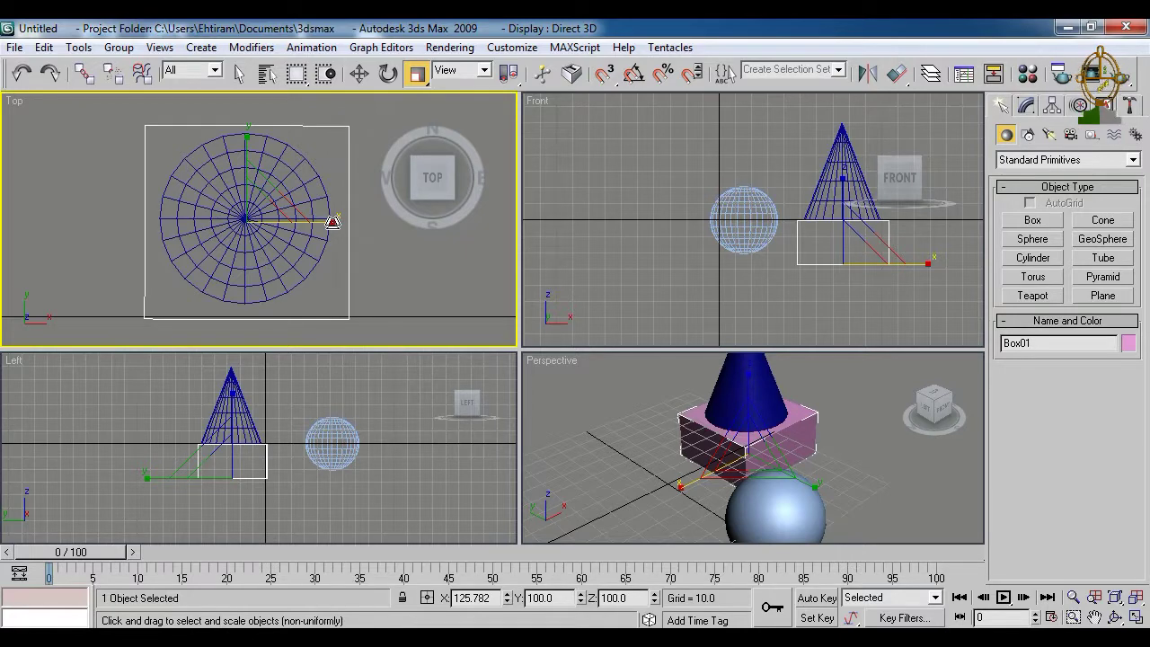
{"action": "mouse_move", "coordinate": [332, 221]}
{"action": "left_mouse_down"}
{"action": "mouse_move", "coordinate": [377, 224]}
{"action": "mouse_move", "coordinate": [328, 225]}
{"action": "left_mouse_up"}
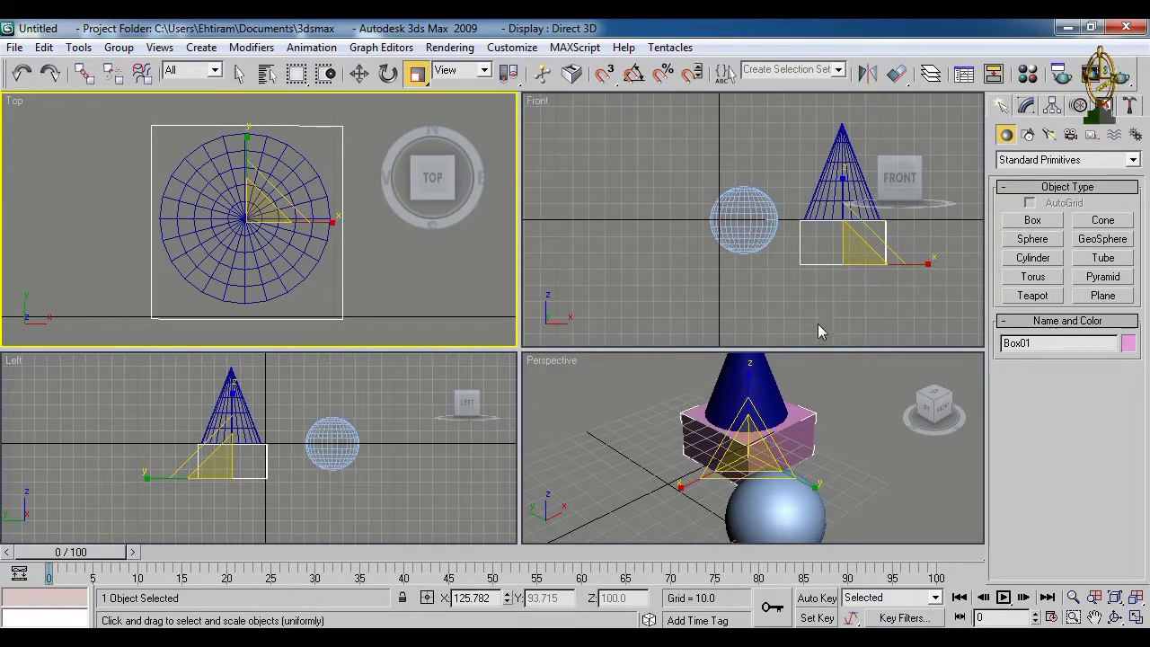
- Scale the box's height to about 101.5 percent in the Front view and enlarge the Top viewport by shifting the intersection of the four viewports
{"action": "middle_click_drag", "start_coordinate": [816, 323], "coordinate": [788, 256]}
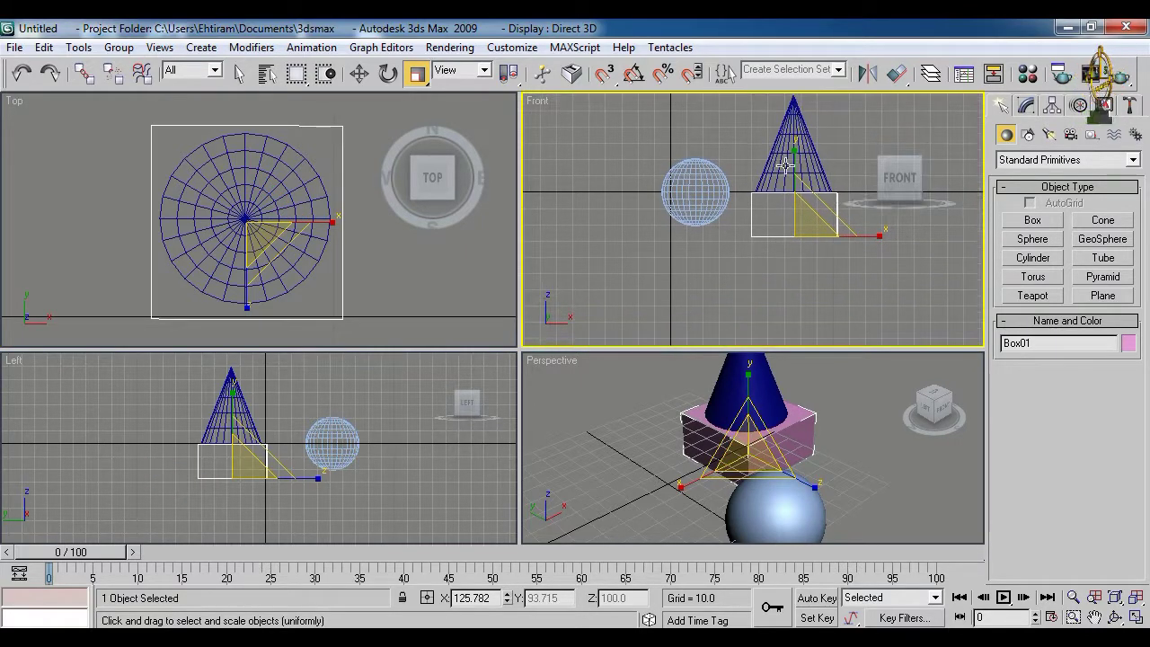
{"action": "mouse_move", "coordinate": [793, 152]}
{"action": "left_mouse_down"}
{"action": "mouse_move", "coordinate": [797, 244]}
{"action": "mouse_move", "coordinate": [797, 83]}
{"action": "mouse_move", "coordinate": [797, 149]}
{"action": "left_mouse_up"}
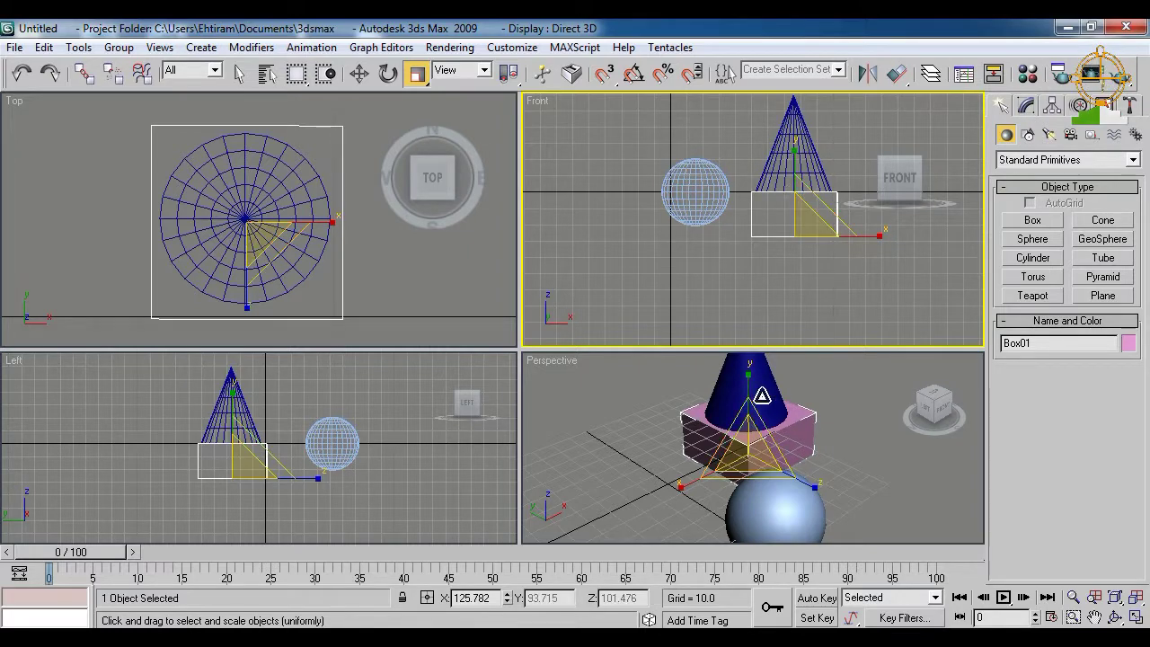
{"action": "left_click_drag", "start_coordinate": [521, 349], "coordinate": [555, 378]}
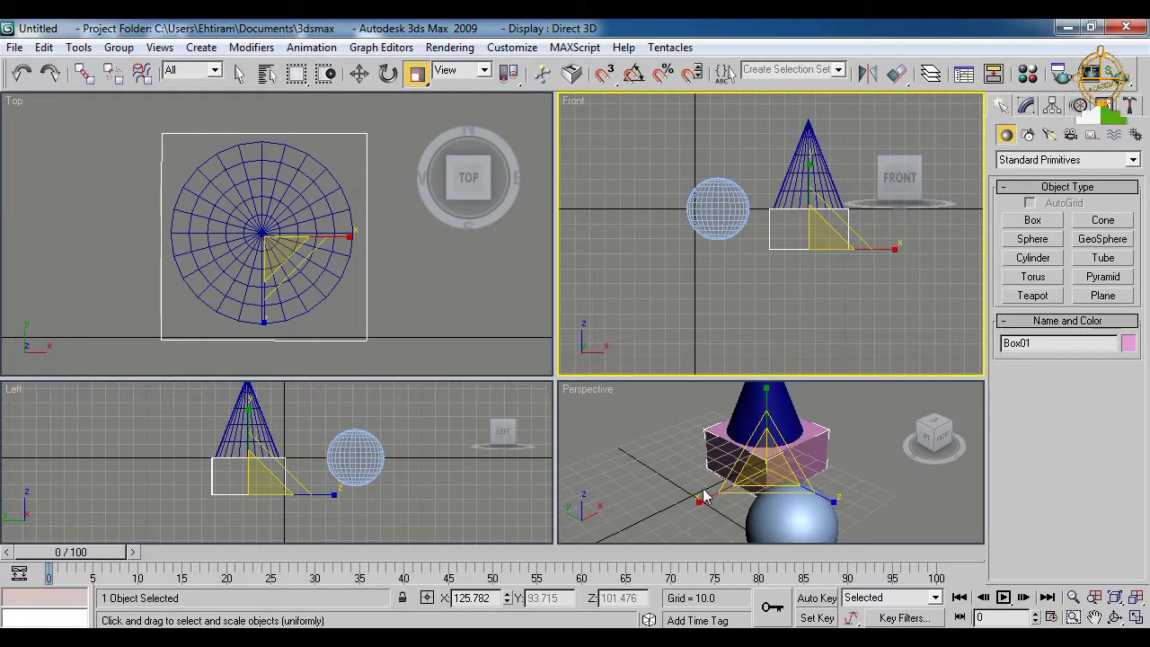
{"action": "middle_click_drag", "start_coordinate": [686, 462], "coordinate": [661, 436]}
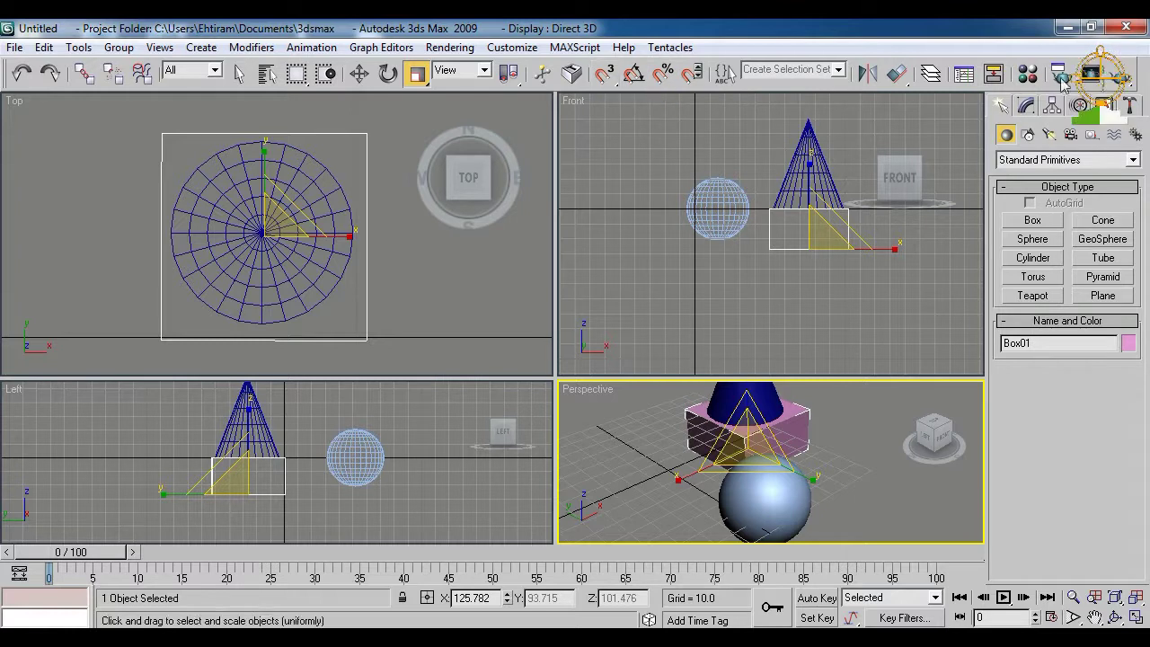
{"action": "middle_click_drag", "start_coordinate": [811, 309], "coordinate": [810, 285]}
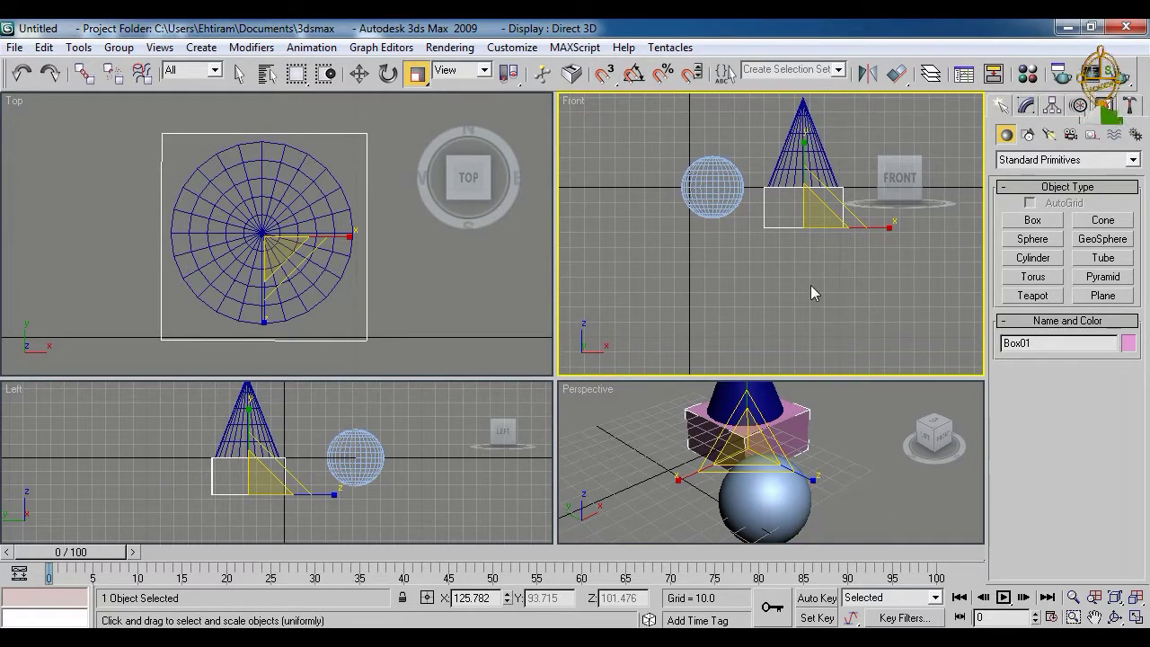